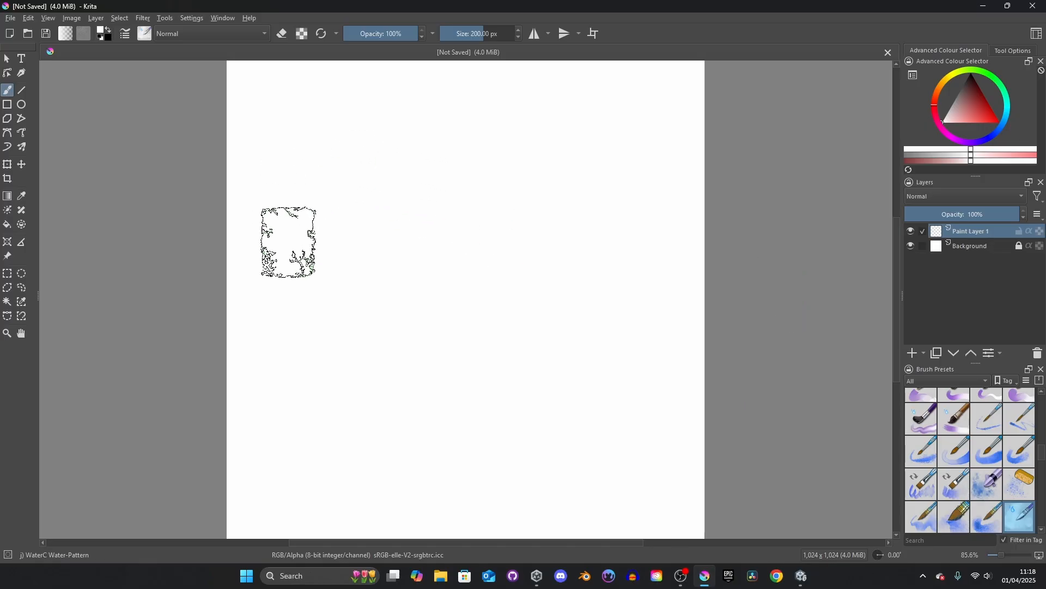
Fill the Background layer with solid black
{"action": "left_click", "coordinate": [981, 247]}
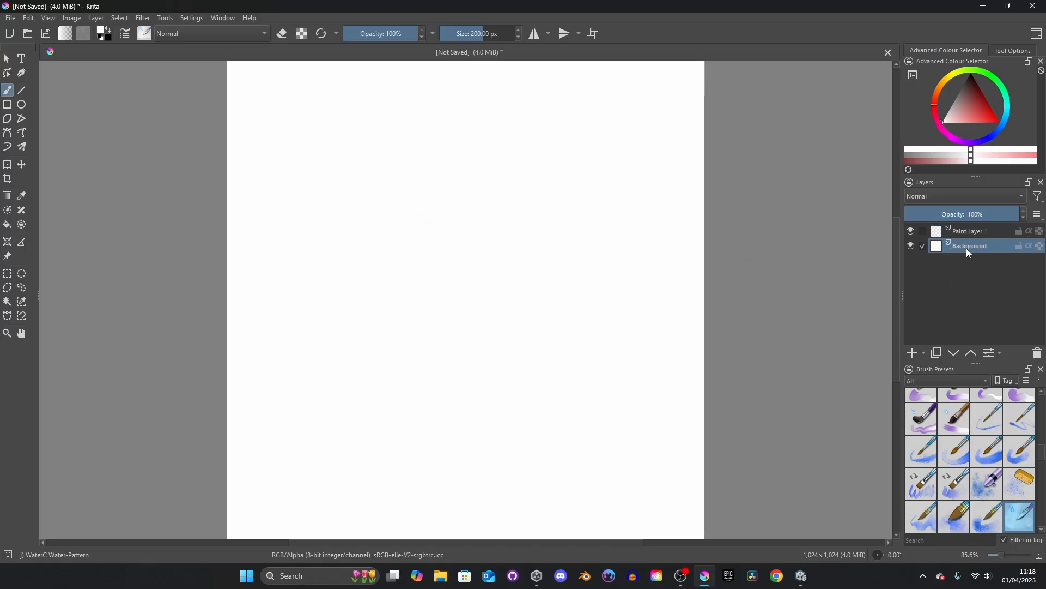
{"action": "left_click_drag", "start_coordinate": [966, 107], "coordinate": [971, 52]}
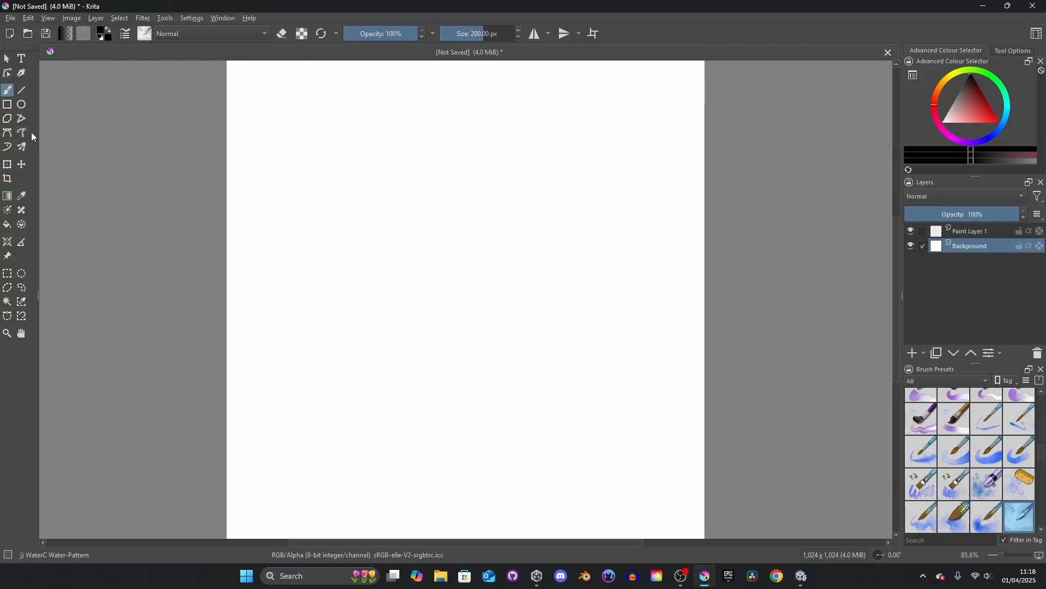
{"action": "left_click", "coordinate": [7, 224]}
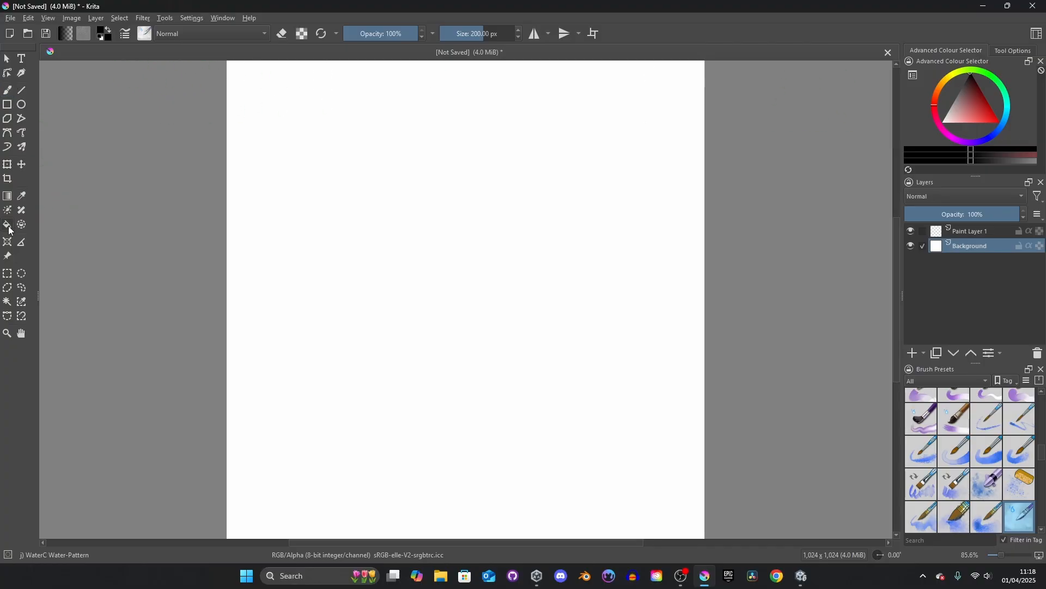
{"action": "left_click", "coordinate": [546, 248]}
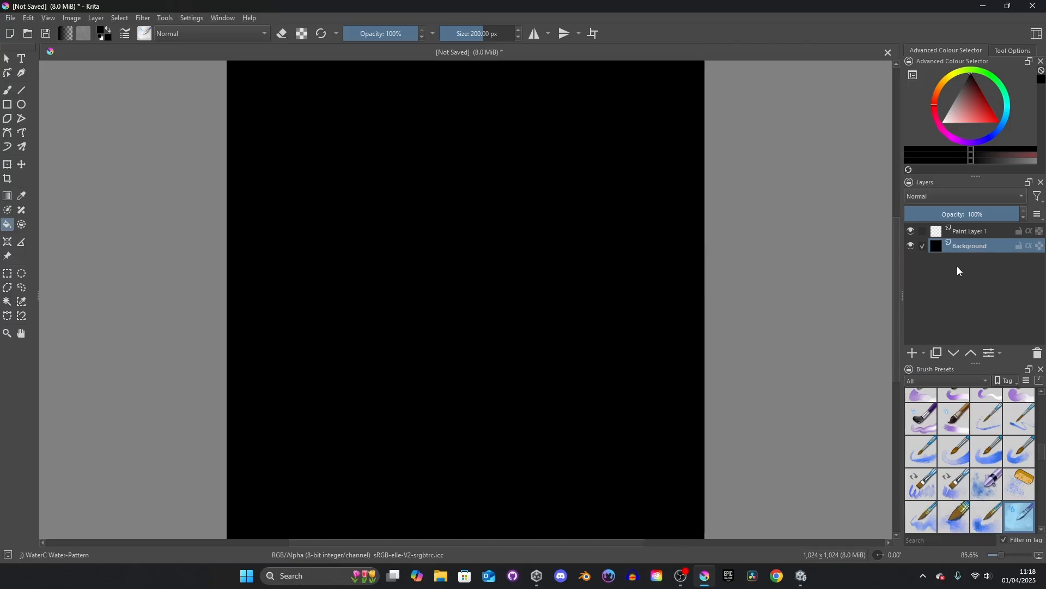
Activate Paint Layer 1 and set up the Airbrush Soft preset in white at about 76 px and 31% opacity
{"action": "left_click", "coordinate": [968, 233]}
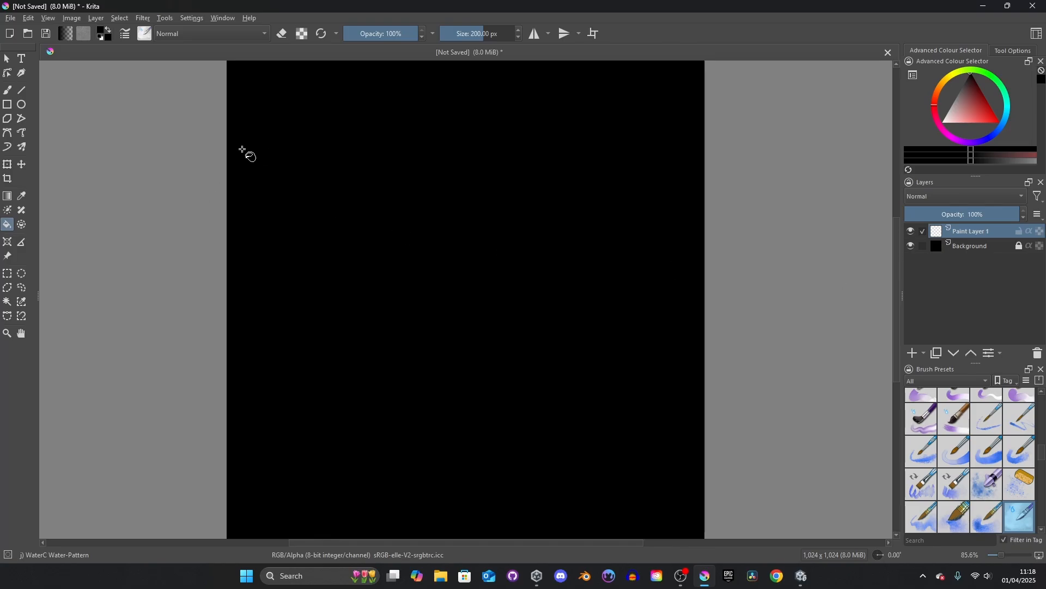
{"action": "left_click", "coordinate": [8, 91]}
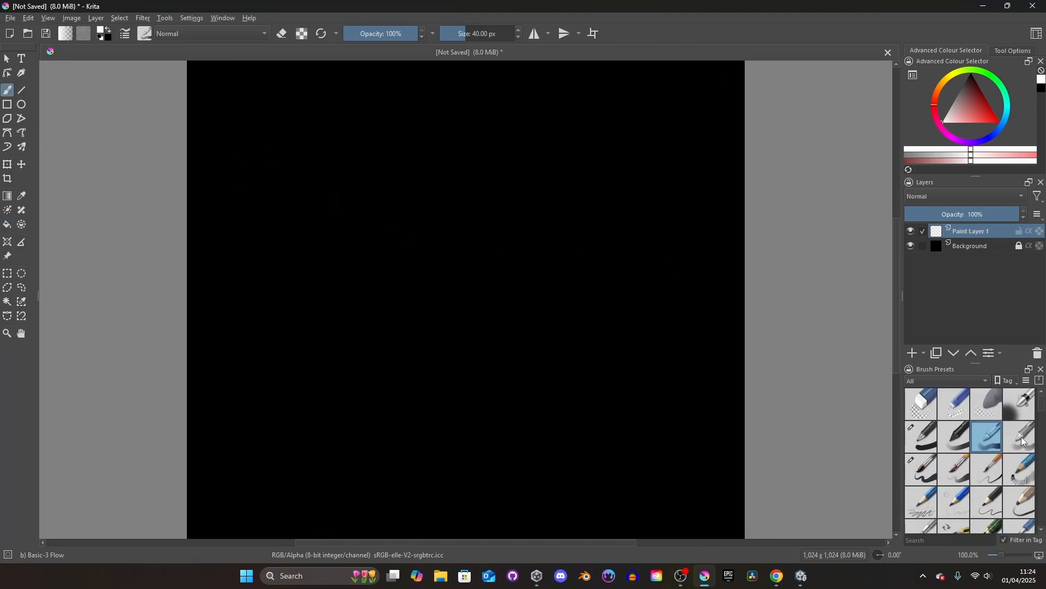
{"action": "left_click", "coordinate": [1025, 405]}
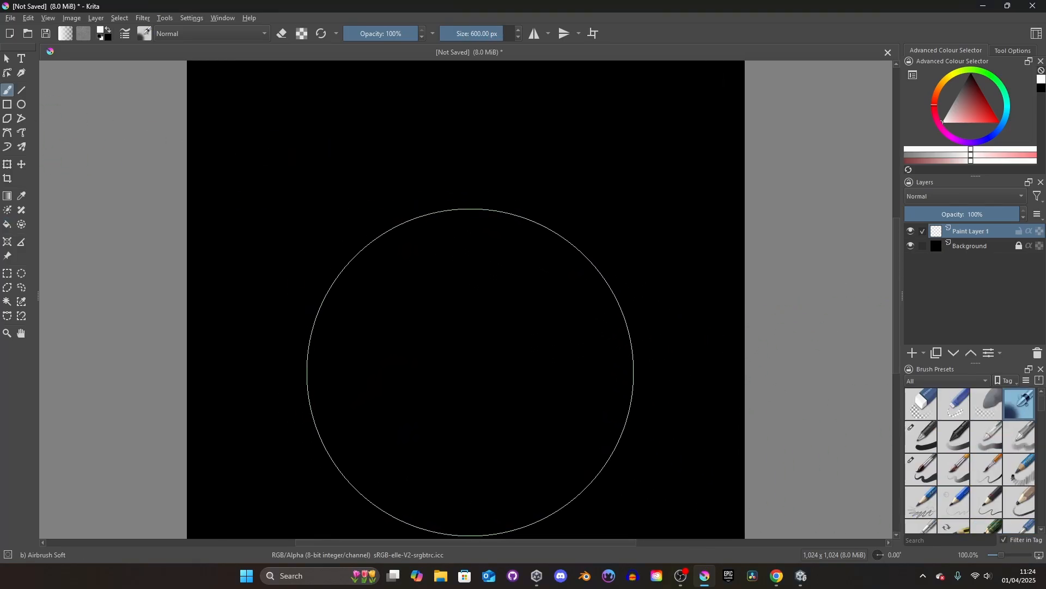
{"action": "left_click_drag", "start_coordinate": [472, 370], "coordinate": [229, 373], "text": "shift"}
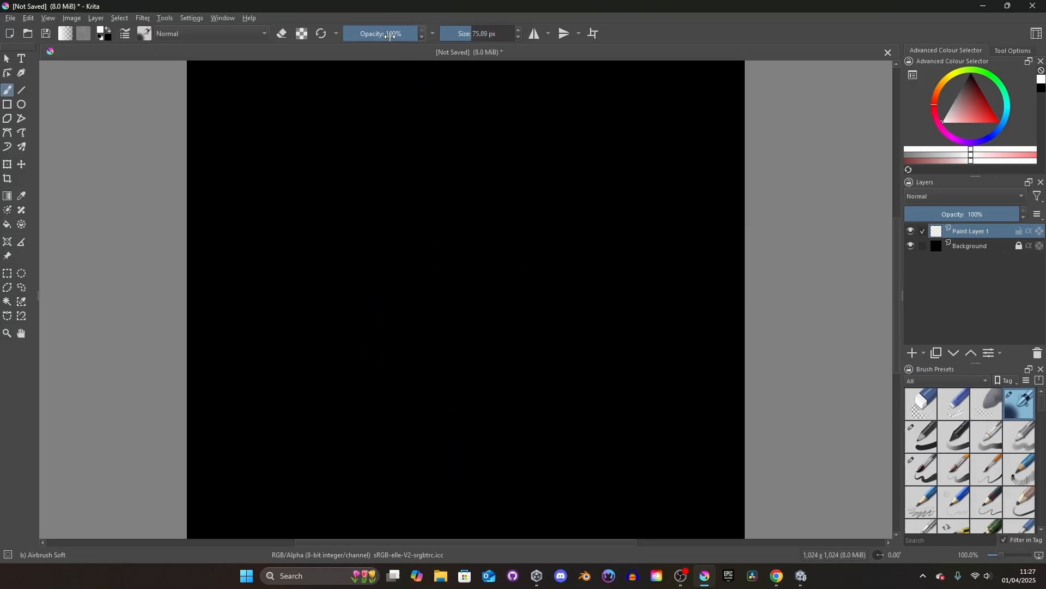
{"action": "left_click_drag", "start_coordinate": [390, 36], "coordinate": [372, 43]}
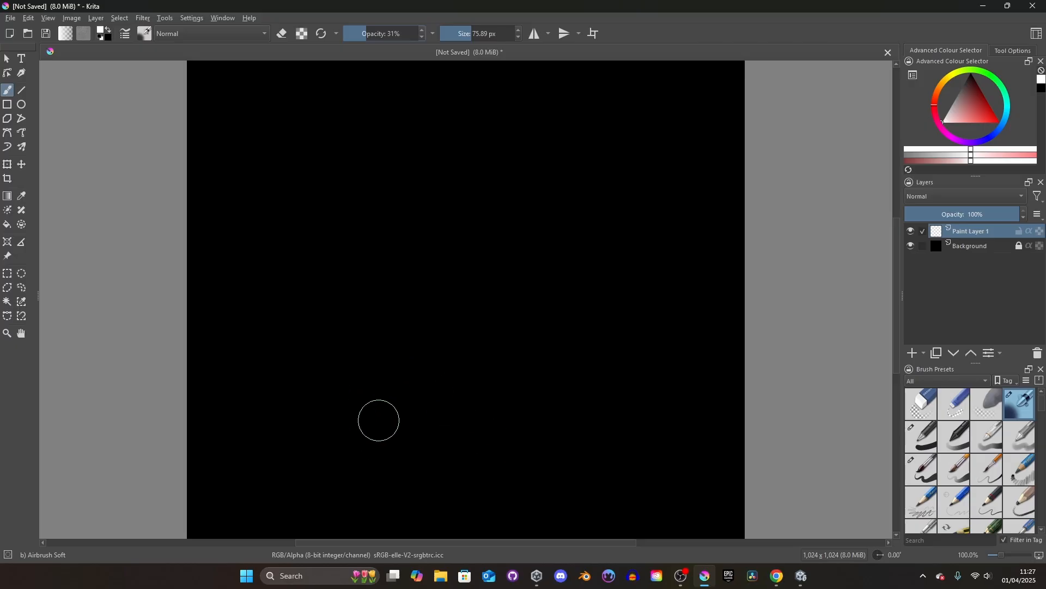
{"action": "mouse_move", "coordinate": [315, 355]}
{"action": "left_mouse_down"}
{"action": "mouse_move", "coordinate": [444, 417]}
{"action": "mouse_move", "coordinate": [362, 398]}
{"action": "mouse_move", "coordinate": [421, 416]}
{"action": "mouse_move", "coordinate": [385, 383]}
{"action": "mouse_move", "coordinate": [454, 436]}
{"action": "left_mouse_up"}
{"action": "key", "text": "ctrl+z"}
{"action": "key", "text": "ctrl+z"}
{"action": "key", "text": "ctrl+z"}
{"action": "key", "text": "ctrl+z"}
{"action": "key", "text": "ctrl+z"}
Paint broad soft strokes fanning up and out from the lower centre of the canvas with the airbrush at about 117 px
{"action": "left_click_drag", "start_coordinate": [477, 36], "coordinate": [480, 37]}
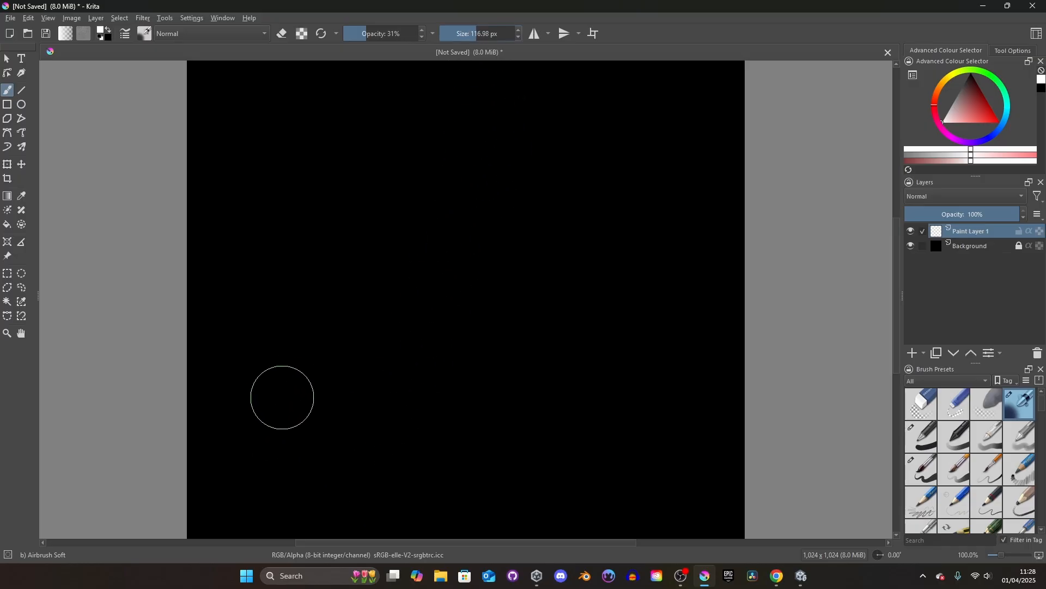
{"action": "mouse_move", "coordinate": [266, 381]}
{"action": "left_mouse_down"}
{"action": "mouse_move", "coordinate": [347, 450]}
{"action": "mouse_move", "coordinate": [301, 398]}
{"action": "mouse_move", "coordinate": [409, 420]}
{"action": "mouse_move", "coordinate": [378, 365]}
{"action": "mouse_move", "coordinate": [434, 375]}
{"action": "mouse_move", "coordinate": [463, 109]}
{"action": "mouse_move", "coordinate": [453, 378]}
{"action": "mouse_move", "coordinate": [453, 264]}
{"action": "mouse_move", "coordinate": [475, 424]}
{"action": "mouse_move", "coordinate": [548, 296]}
{"action": "mouse_move", "coordinate": [518, 366]}
{"action": "mouse_move", "coordinate": [546, 404]}
{"action": "mouse_move", "coordinate": [594, 412]}
{"action": "mouse_move", "coordinate": [378, 460]}
{"action": "mouse_move", "coordinate": [513, 449]}
{"action": "mouse_move", "coordinate": [473, 435]}
{"action": "left_mouse_up"}
{"action": "mouse_move", "coordinate": [481, 374]}
{"action": "left_mouse_down"}
{"action": "mouse_move", "coordinate": [586, 254]}
{"action": "mouse_move", "coordinate": [471, 343]}
{"action": "mouse_move", "coordinate": [488, 343]}
{"action": "mouse_move", "coordinate": [498, 318]}
{"action": "mouse_move", "coordinate": [536, 388]}
{"action": "mouse_move", "coordinate": [509, 433]}
{"action": "mouse_move", "coordinate": [450, 411]}
{"action": "mouse_move", "coordinate": [322, 280]}
{"action": "mouse_move", "coordinate": [378, 315]}
{"action": "mouse_move", "coordinate": [406, 422]}
{"action": "mouse_move", "coordinate": [269, 367]}
{"action": "mouse_move", "coordinate": [373, 435]}
{"action": "mouse_move", "coordinate": [356, 403]}
{"action": "mouse_move", "coordinate": [416, 427]}
{"action": "mouse_move", "coordinate": [355, 334]}
{"action": "mouse_move", "coordinate": [423, 369]}
{"action": "mouse_move", "coordinate": [388, 271]}
{"action": "left_mouse_up"}
{"action": "key", "text": "ctrl+z"}
{"action": "key", "text": "ctrl+z"}
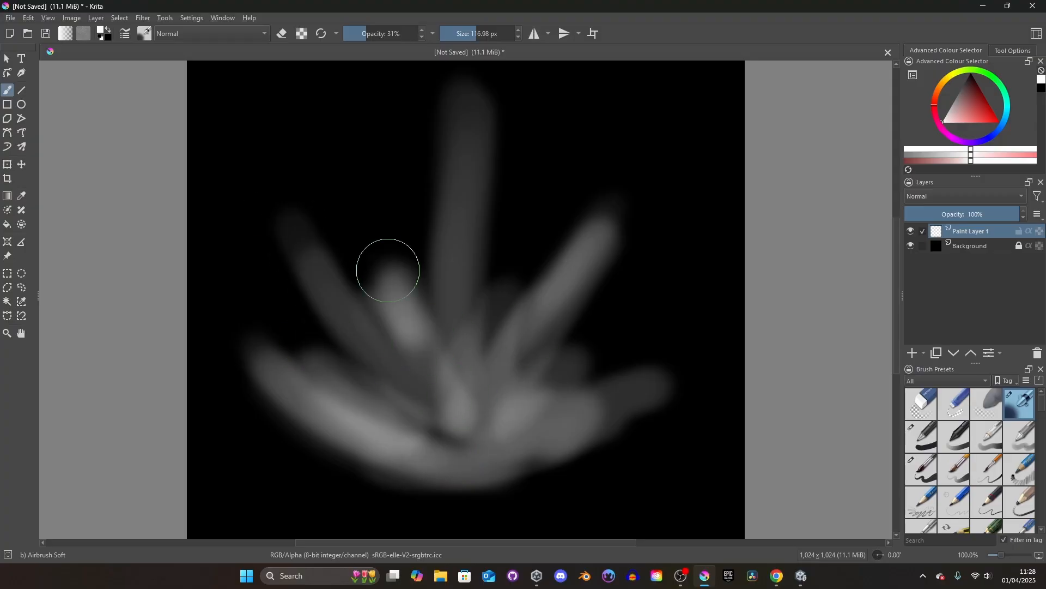
Add narrower streaks over the left half of the burst with the airbrush at about 55 px
{"action": "left_click", "coordinate": [467, 34]}
{"action": "left_click_drag", "start_coordinate": [263, 354], "coordinate": [410, 462]}
{"action": "left_click_drag", "start_coordinate": [292, 341], "coordinate": [416, 433]}
{"action": "mouse_move", "coordinate": [416, 432]}
{"action": "left_mouse_down"}
{"action": "mouse_move", "coordinate": [287, 227]}
{"action": "mouse_move", "coordinate": [422, 400]}
{"action": "left_mouse_up"}
{"action": "left_click_drag", "start_coordinate": [360, 238], "coordinate": [420, 359]}
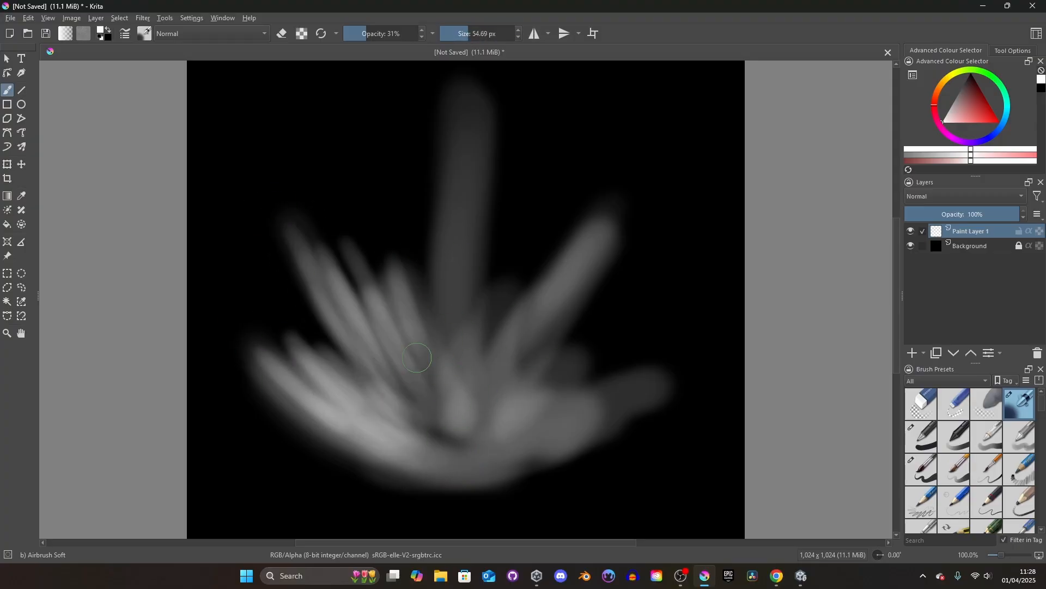
{"action": "left_click_drag", "start_coordinate": [403, 229], "coordinate": [411, 400]}
{"action": "left_click_drag", "start_coordinate": [411, 399], "coordinate": [305, 318]}
Paint streaks along the tall central plume and just beside it, running towards the base
{"action": "left_click_drag", "start_coordinate": [441, 310], "coordinate": [452, 87]}
{"action": "left_click_drag", "start_coordinate": [453, 87], "coordinate": [461, 300]}
{"action": "left_click_drag", "start_coordinate": [897, 276], "coordinate": [896, 267]}
{"action": "left_click_drag", "start_coordinate": [448, 343], "coordinate": [456, 117]}
{"action": "left_click_drag", "start_coordinate": [478, 155], "coordinate": [453, 349]}
{"action": "left_click_drag", "start_coordinate": [518, 245], "coordinate": [481, 397]}
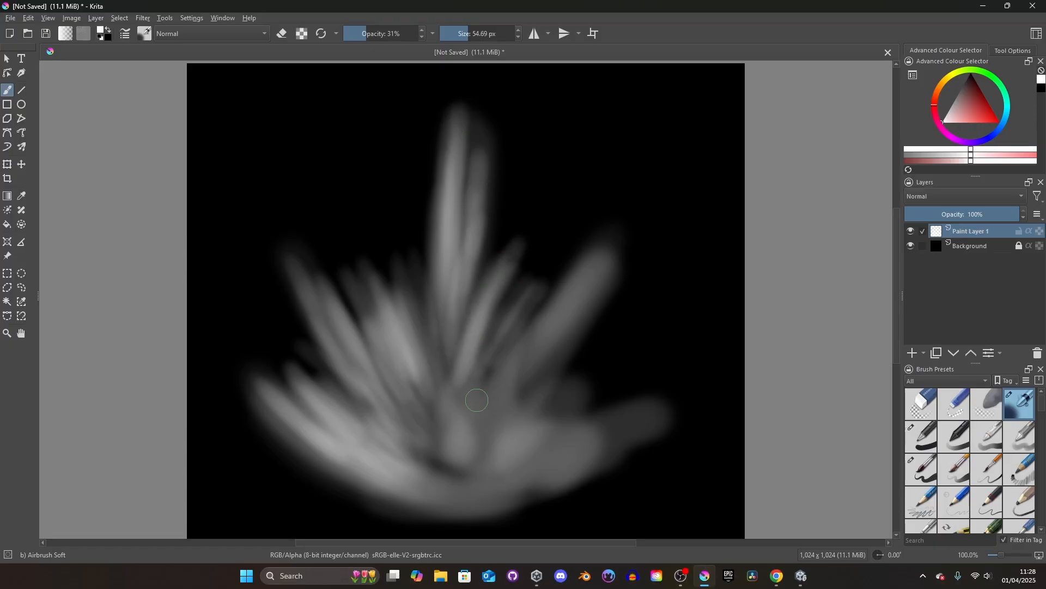
Paint streaks over the right side of the burst and along its curved base
{"action": "left_click_drag", "start_coordinate": [607, 262], "coordinate": [480, 414]}
{"action": "left_click_drag", "start_coordinate": [480, 415], "coordinate": [584, 381]}
{"action": "left_click_drag", "start_coordinate": [651, 389], "coordinate": [453, 469]}
{"action": "left_click_drag", "start_coordinate": [452, 468], "coordinate": [514, 432]}
{"action": "mouse_move", "coordinate": [466, 501]}
{"action": "left_mouse_down"}
{"action": "mouse_move", "coordinate": [278, 444]}
{"action": "mouse_move", "coordinate": [392, 485]}
{"action": "left_mouse_up"}
Add more radiating spikes on the left side, extending one long spike towards the upper left of the canvas
{"action": "mouse_move", "coordinate": [330, 403]}
{"action": "left_mouse_down"}
{"action": "mouse_move", "coordinate": [270, 344]}
{"action": "mouse_move", "coordinate": [343, 395]}
{"action": "left_mouse_up"}
{"action": "left_click_drag", "start_coordinate": [436, 441], "coordinate": [367, 256]}
{"action": "left_click_drag", "start_coordinate": [408, 237], "coordinate": [411, 362]}
{"action": "left_click_drag", "start_coordinate": [349, 322], "coordinate": [267, 191]}
{"action": "left_click_drag", "start_coordinate": [319, 224], "coordinate": [403, 409]}
{"action": "left_click_drag", "start_coordinate": [295, 334], "coordinate": [333, 364]}
{"action": "left_click_drag", "start_coordinate": [436, 406], "coordinate": [397, 305]}
Add more radiating spikes on the right side, reaching past the burst's lower right edge
{"action": "left_click_drag", "start_coordinate": [458, 376], "coordinate": [523, 237]}
{"action": "left_click_drag", "start_coordinate": [508, 307], "coordinate": [547, 221]}
{"action": "left_click_drag", "start_coordinate": [602, 281], "coordinate": [515, 362]}
{"action": "left_click_drag", "start_coordinate": [485, 414], "coordinate": [635, 343]}
{"action": "left_click_drag", "start_coordinate": [659, 376], "coordinate": [518, 423]}
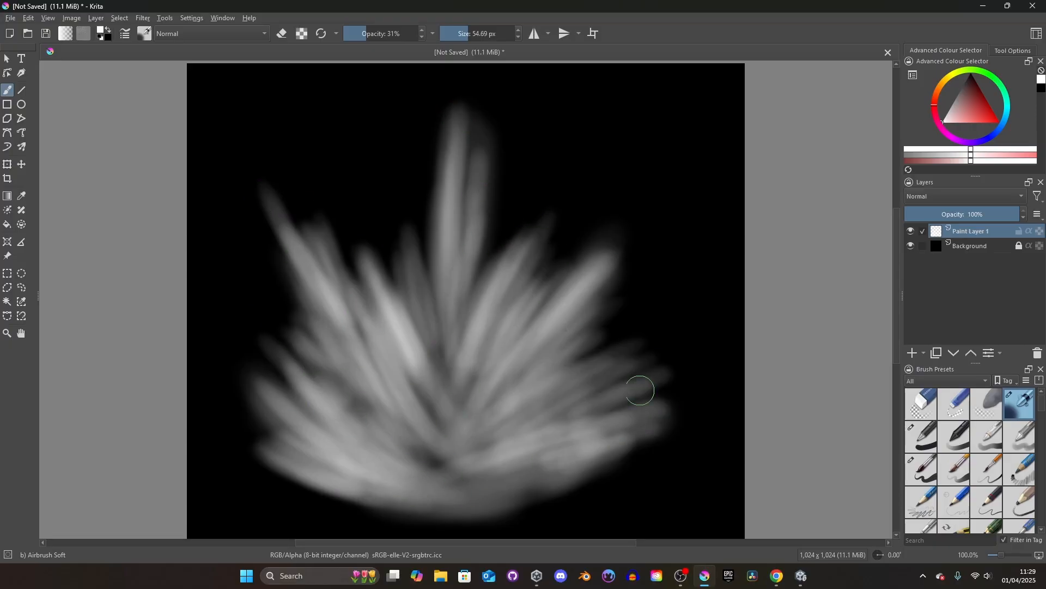
{"action": "left_click_drag", "start_coordinate": [689, 403], "coordinate": [539, 464]}
Paint fine detail streaks over the left half of the burst with the airbrush at about 15 px
{"action": "left_click_drag", "start_coordinate": [285, 309], "coordinate": [363, 399]}
{"action": "mouse_move", "coordinate": [311, 369]}
{"action": "left_mouse_down"}
{"action": "mouse_move", "coordinate": [433, 463]}
{"action": "mouse_move", "coordinate": [416, 454]}
{"action": "left_mouse_up"}
{"action": "left_click_drag", "start_coordinate": [266, 448], "coordinate": [427, 468]}
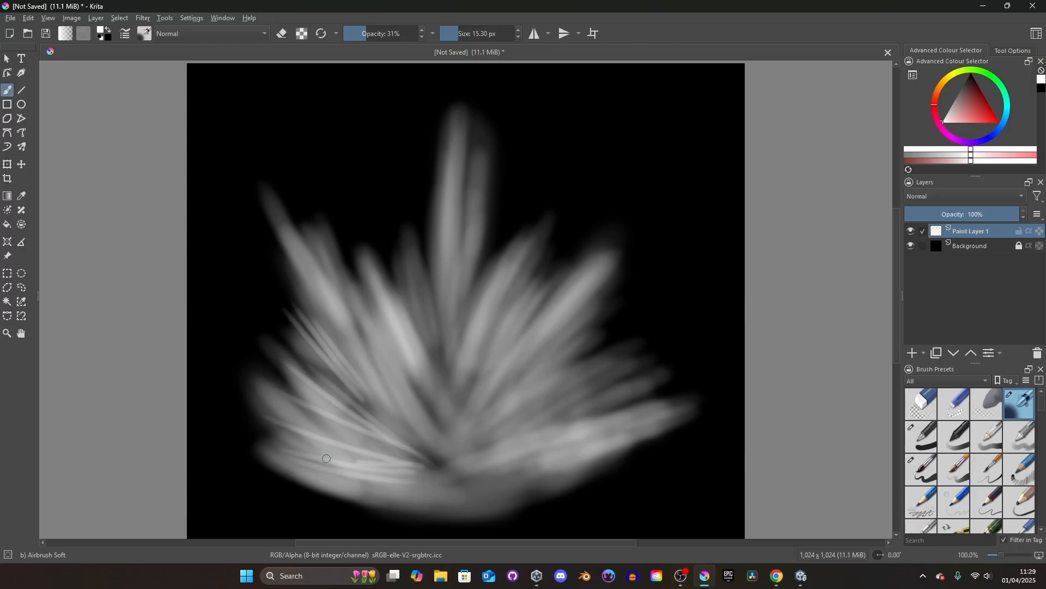
{"action": "left_click_drag", "start_coordinate": [258, 385], "coordinate": [392, 449]}
{"action": "left_click_drag", "start_coordinate": [327, 264], "coordinate": [417, 417]}
{"action": "left_click_drag", "start_coordinate": [381, 256], "coordinate": [432, 436]}
{"action": "left_click_drag", "start_coordinate": [416, 238], "coordinate": [448, 438]}
Paint fine detail streaks along the central plume and across the right half of the burst
{"action": "left_click_drag", "start_coordinate": [426, 144], "coordinate": [442, 415]}
{"action": "left_click_drag", "start_coordinate": [452, 136], "coordinate": [444, 343]}
{"action": "left_click_drag", "start_coordinate": [485, 152], "coordinate": [461, 360]}
{"action": "left_click_drag", "start_coordinate": [537, 223], "coordinate": [441, 436]}
{"action": "left_click_drag", "start_coordinate": [463, 292], "coordinate": [436, 411]}
{"action": "left_click_drag", "start_coordinate": [572, 289], "coordinate": [457, 420]}
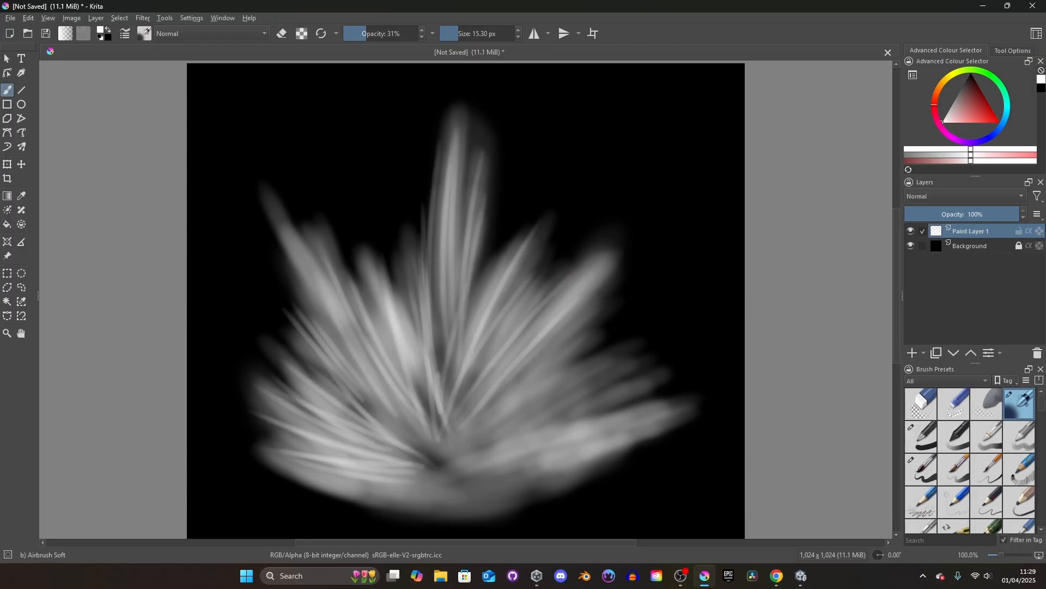
{"action": "left_click_drag", "start_coordinate": [646, 371], "coordinate": [490, 430]}
{"action": "left_click_drag", "start_coordinate": [600, 417], "coordinate": [488, 436]}
Switch to the Blender Basic brush preset and set its opacity to 50%
{"action": "left_click_drag", "start_coordinate": [1041, 412], "coordinate": [1045, 466]}
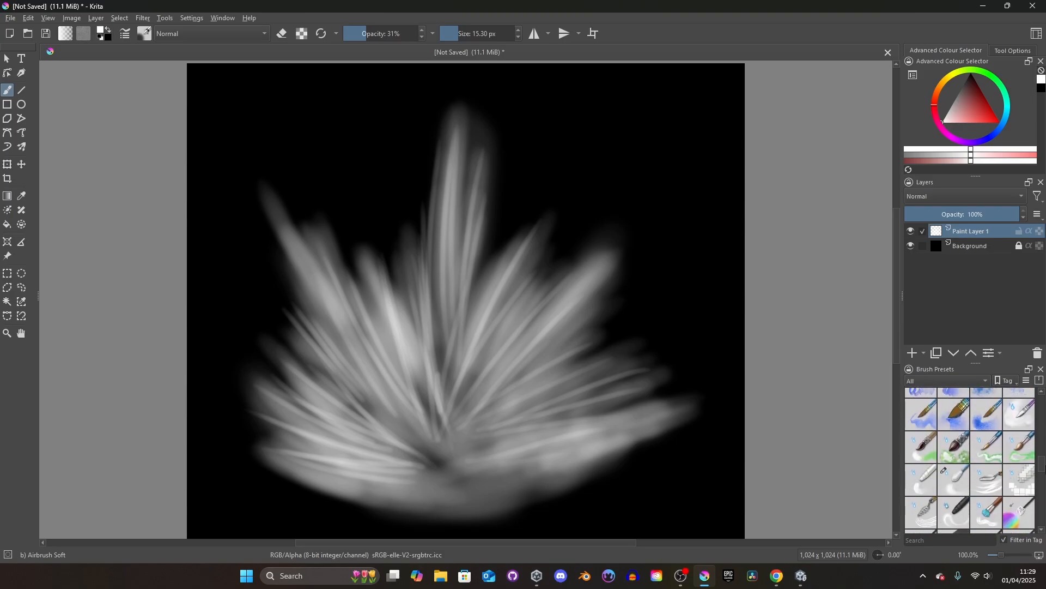
{"action": "left_click", "coordinate": [921, 484]}
{"action": "mouse_move", "coordinate": [522, 244]}
{"action": "left_mouse_down"}
{"action": "mouse_move", "coordinate": [531, 251]}
{"action": "mouse_move", "coordinate": [547, 232]}
{"action": "left_mouse_up"}
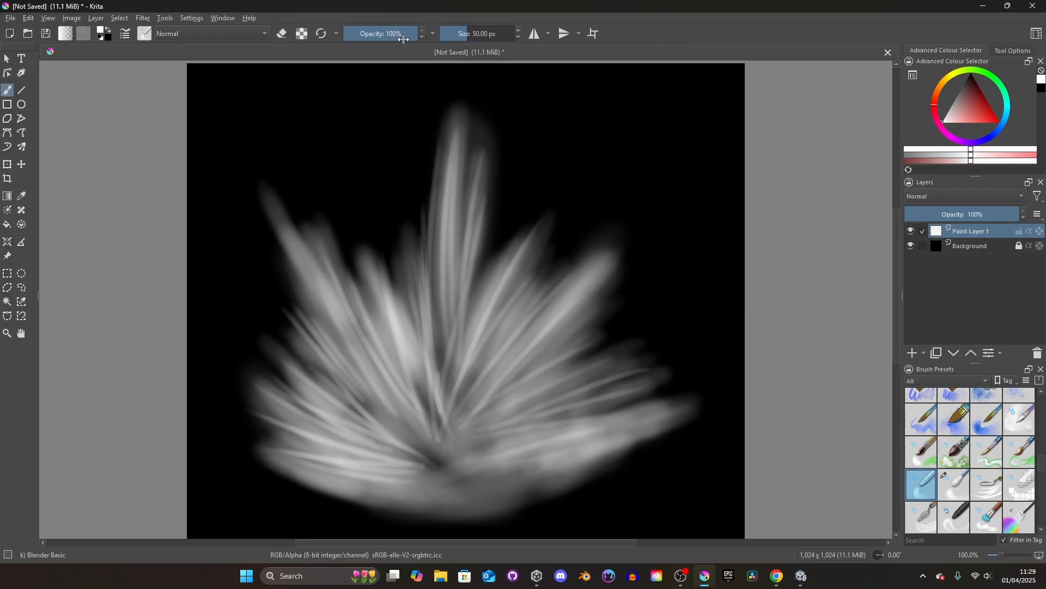
{"action": "left_click_drag", "start_coordinate": [404, 39], "coordinate": [384, 47]}
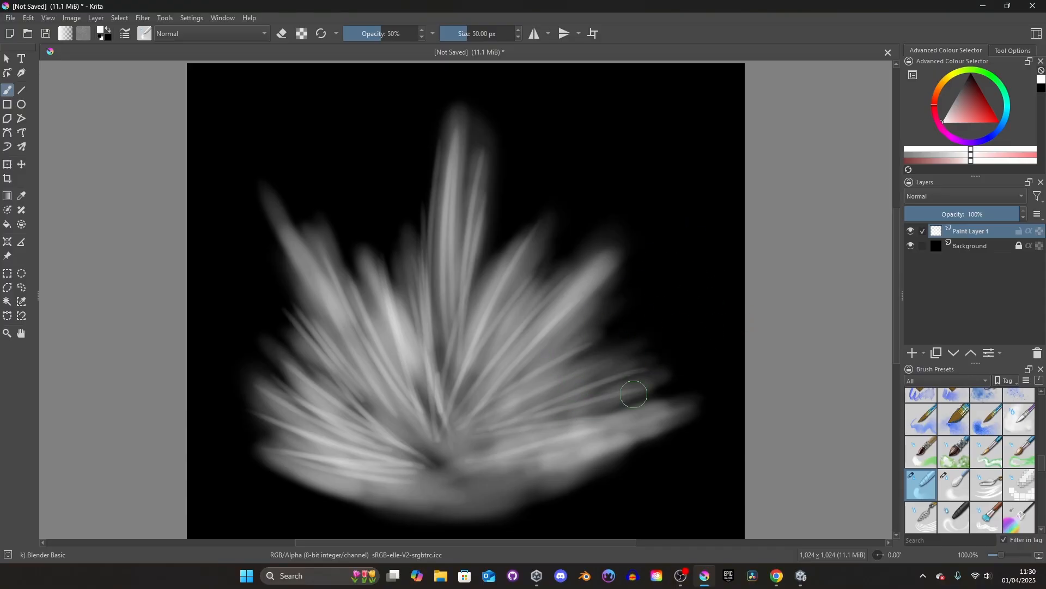
Smudge the burst's outer edges outward, from the lower right around the left side to the top spikes
{"action": "left_click_drag", "start_coordinate": [596, 456], "coordinate": [689, 409]}
{"action": "left_click_drag", "start_coordinate": [567, 482], "coordinate": [679, 424]}
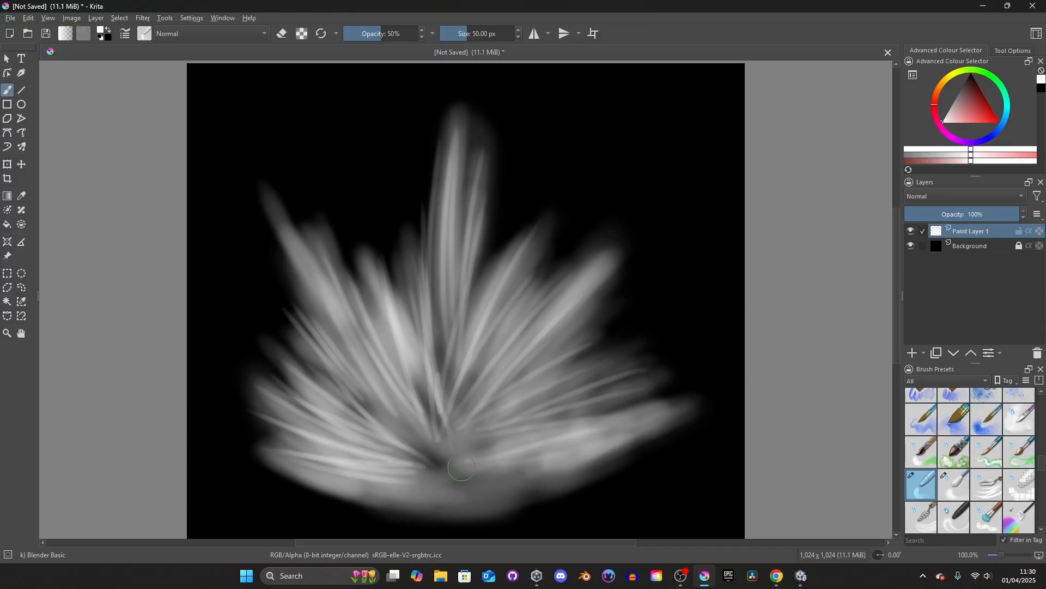
{"action": "mouse_move", "coordinate": [295, 464]}
{"action": "left_mouse_down"}
{"action": "mouse_move", "coordinate": [206, 427]}
{"action": "mouse_move", "coordinate": [262, 437]}
{"action": "mouse_move", "coordinate": [243, 411]}
{"action": "mouse_move", "coordinate": [307, 412]}
{"action": "mouse_move", "coordinate": [283, 376]}
{"action": "mouse_move", "coordinate": [269, 322]}
{"action": "mouse_move", "coordinate": [311, 279]}
{"action": "mouse_move", "coordinate": [280, 191]}
{"action": "mouse_move", "coordinate": [375, 311]}
{"action": "mouse_move", "coordinate": [315, 143]}
{"action": "left_mouse_up"}
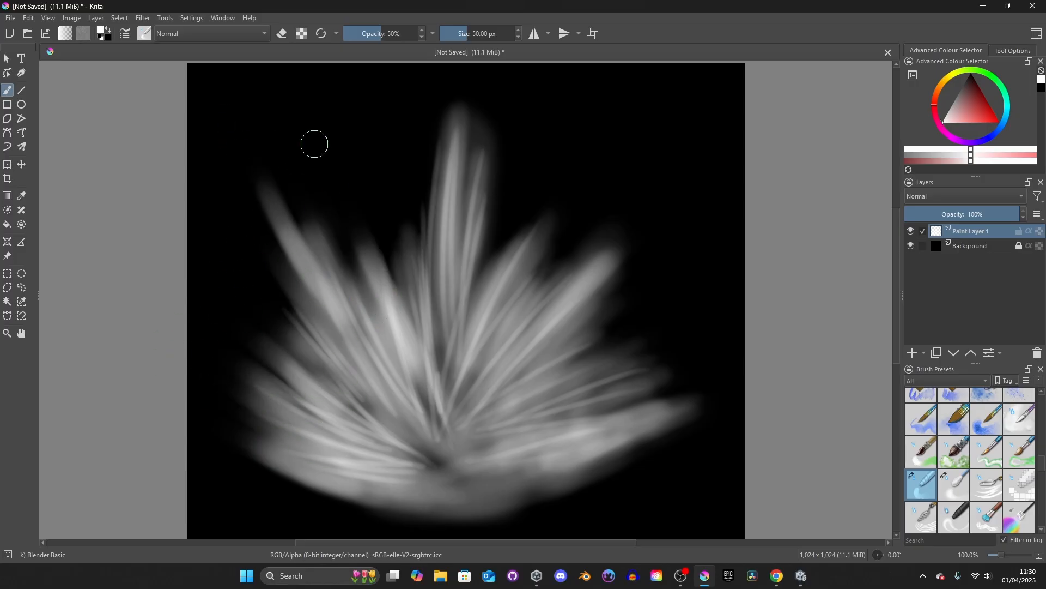
{"action": "mouse_move", "coordinate": [399, 302]}
{"action": "left_mouse_down"}
{"action": "mouse_move", "coordinate": [403, 262]}
{"action": "mouse_move", "coordinate": [442, 275]}
{"action": "mouse_move", "coordinate": [436, 158]}
{"action": "mouse_move", "coordinate": [462, 204]}
{"action": "mouse_move", "coordinate": [468, 245]}
{"action": "mouse_move", "coordinate": [495, 93]}
{"action": "mouse_move", "coordinate": [504, 201]}
{"action": "mouse_move", "coordinate": [466, 344]}
{"action": "mouse_move", "coordinate": [626, 141]}
{"action": "left_mouse_up"}
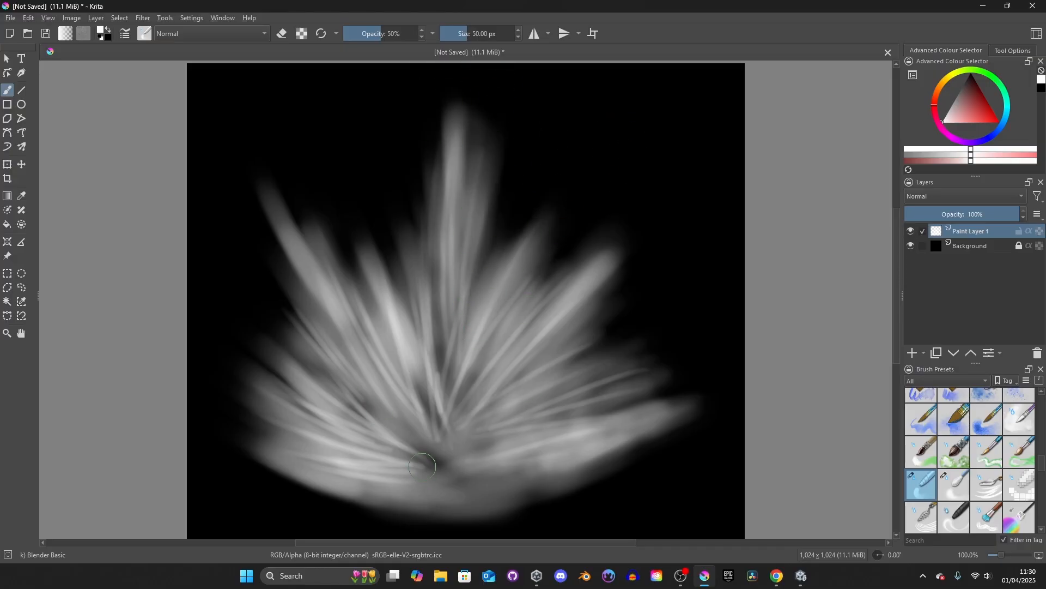
Blend the inner streaks outward from the burst's dark base point to soften the fine lines
{"action": "mouse_move", "coordinate": [423, 466]}
{"action": "left_mouse_down"}
{"action": "mouse_move", "coordinate": [289, 357]}
{"action": "mouse_move", "coordinate": [327, 392]}
{"action": "mouse_move", "coordinate": [336, 319]}
{"action": "mouse_move", "coordinate": [376, 316]}
{"action": "mouse_move", "coordinate": [389, 288]}
{"action": "left_mouse_up"}
{"action": "left_click_drag", "start_coordinate": [437, 428], "coordinate": [443, 393]}
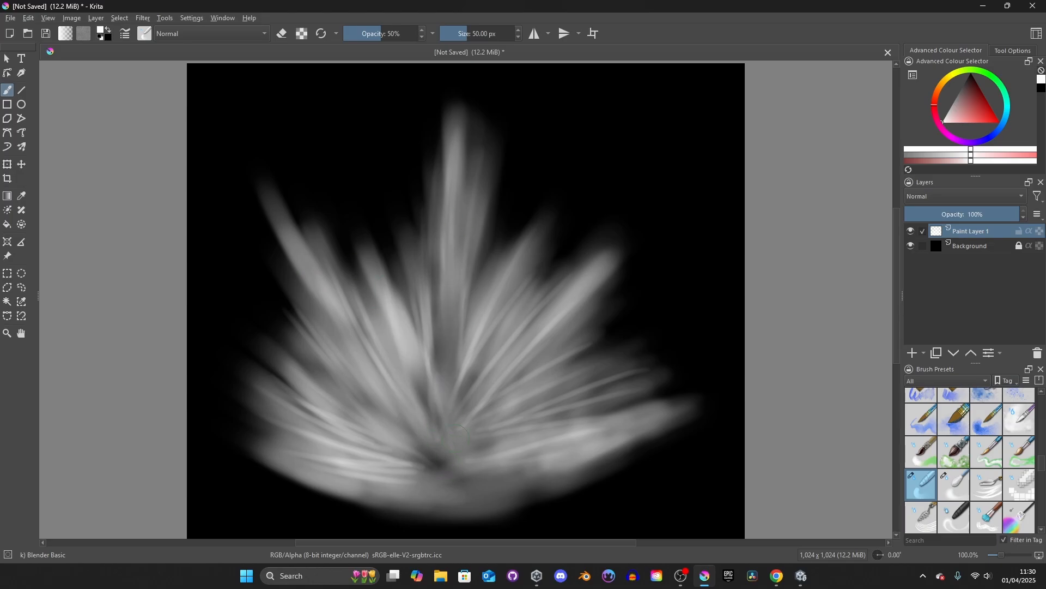
{"action": "mouse_move", "coordinate": [457, 438]}
{"action": "left_mouse_down"}
{"action": "mouse_move", "coordinate": [531, 264]}
{"action": "mouse_move", "coordinate": [539, 335]}
{"action": "mouse_move", "coordinate": [661, 358]}
{"action": "mouse_move", "coordinate": [621, 410]}
{"action": "left_mouse_up"}
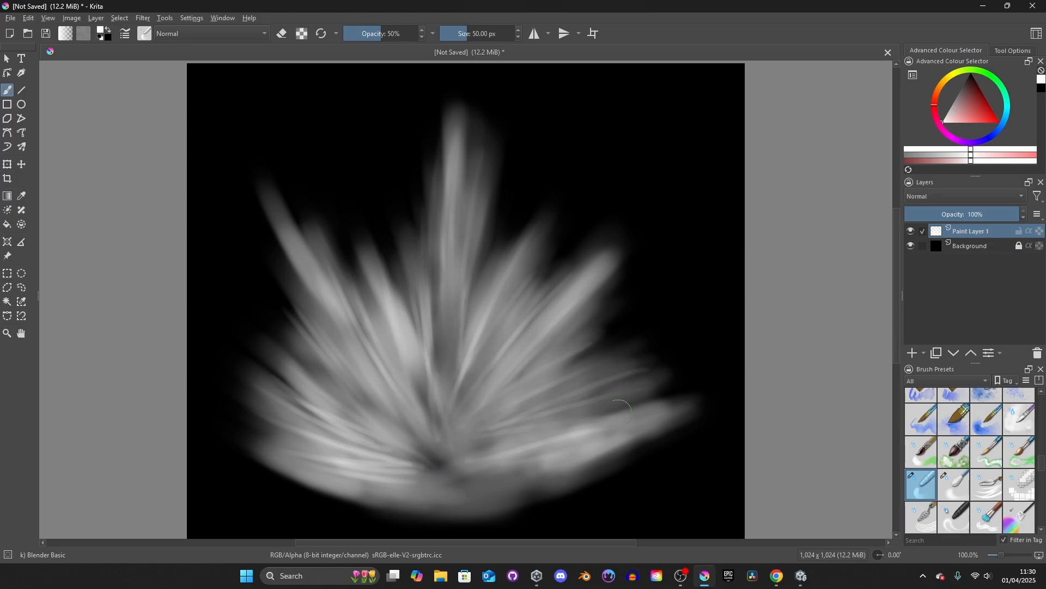
{"action": "mouse_move", "coordinate": [442, 438]}
{"action": "left_mouse_down"}
{"action": "mouse_move", "coordinate": [480, 305]}
{"action": "mouse_move", "coordinate": [422, 298]}
{"action": "left_mouse_up"}
{"action": "mouse_move", "coordinate": [424, 460]}
{"action": "left_mouse_down"}
{"action": "mouse_move", "coordinate": [263, 417]}
{"action": "mouse_move", "coordinate": [272, 343]}
{"action": "left_mouse_up"}
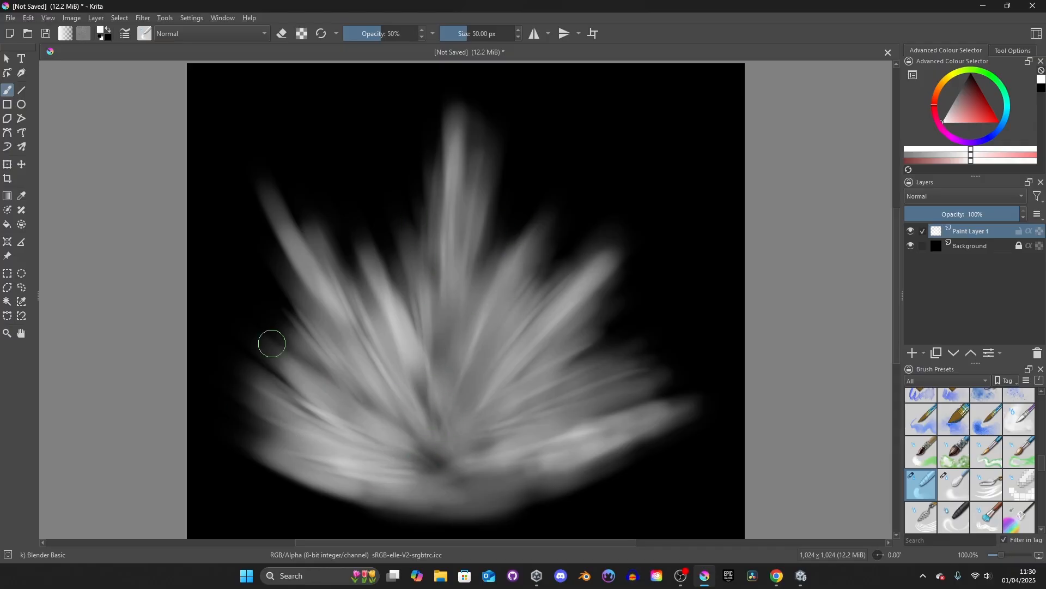
{"action": "left_click_drag", "start_coordinate": [414, 436], "coordinate": [288, 356]}
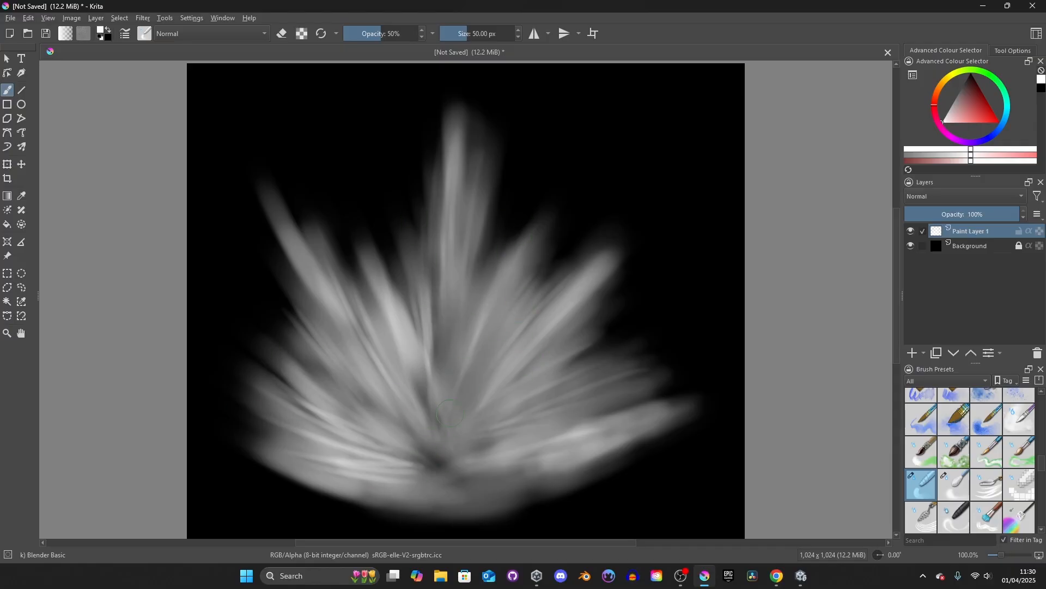
{"action": "left_click_drag", "start_coordinate": [432, 462], "coordinate": [264, 418]}
{"action": "left_click_drag", "start_coordinate": [358, 449], "coordinate": [367, 368]}
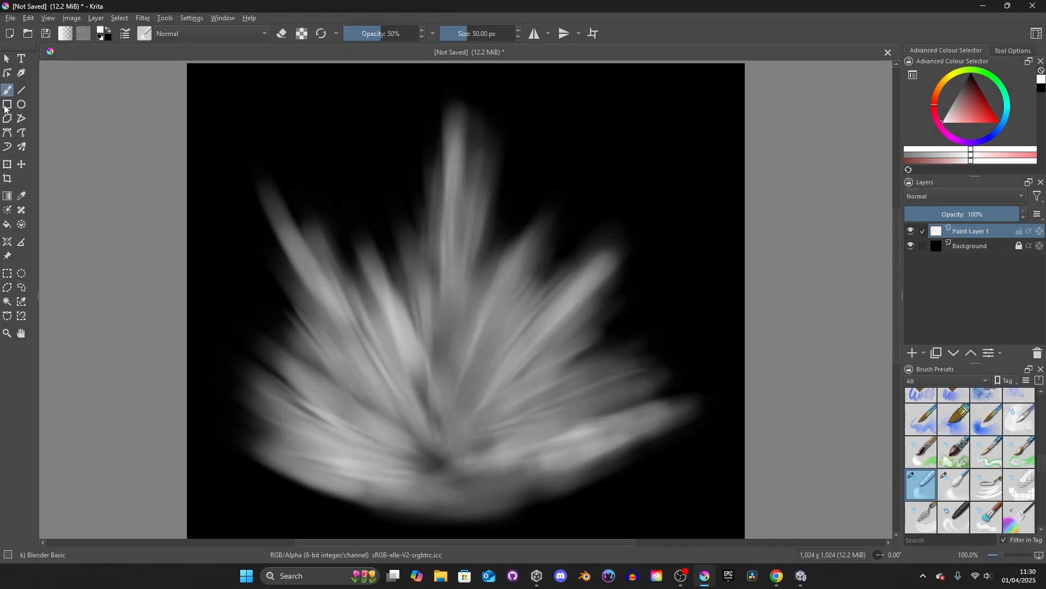
Transform the painted burst to squeeze it narrower horizontally and move it back to the middle of the canvas
{"action": "left_click", "coordinate": [9, 166]}
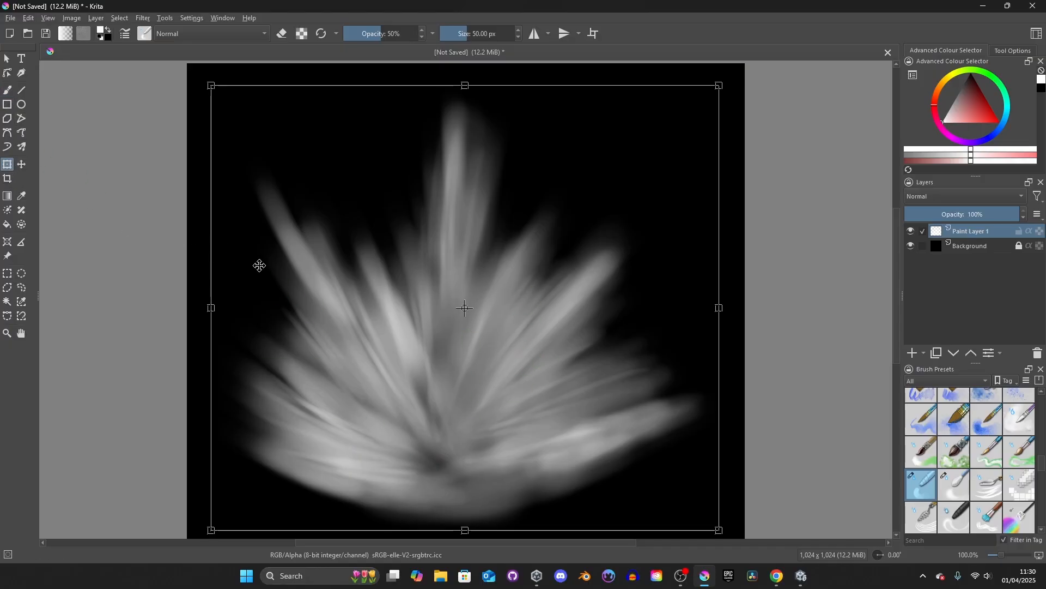
{"action": "left_click_drag", "start_coordinate": [210, 308], "coordinate": [320, 311]}
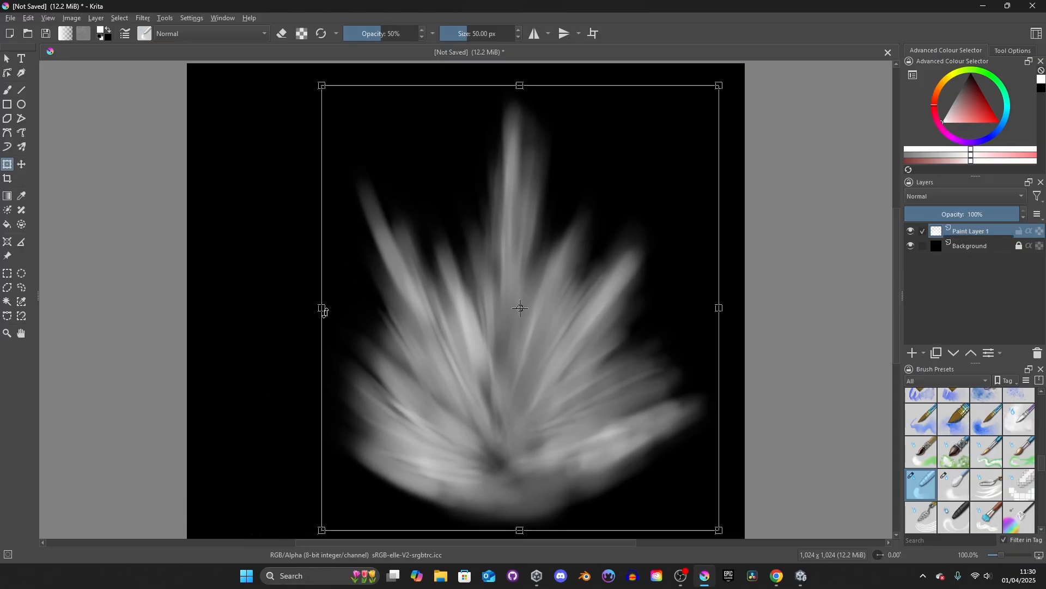
{"action": "left_click_drag", "start_coordinate": [537, 324], "coordinate": [500, 309]}
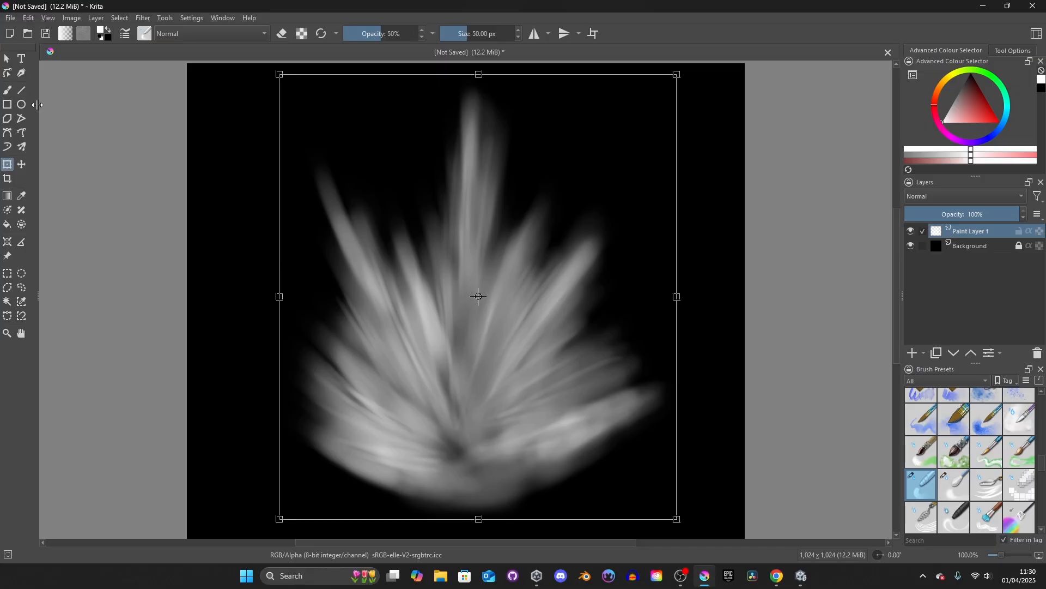
{"action": "key", "text": "b"}
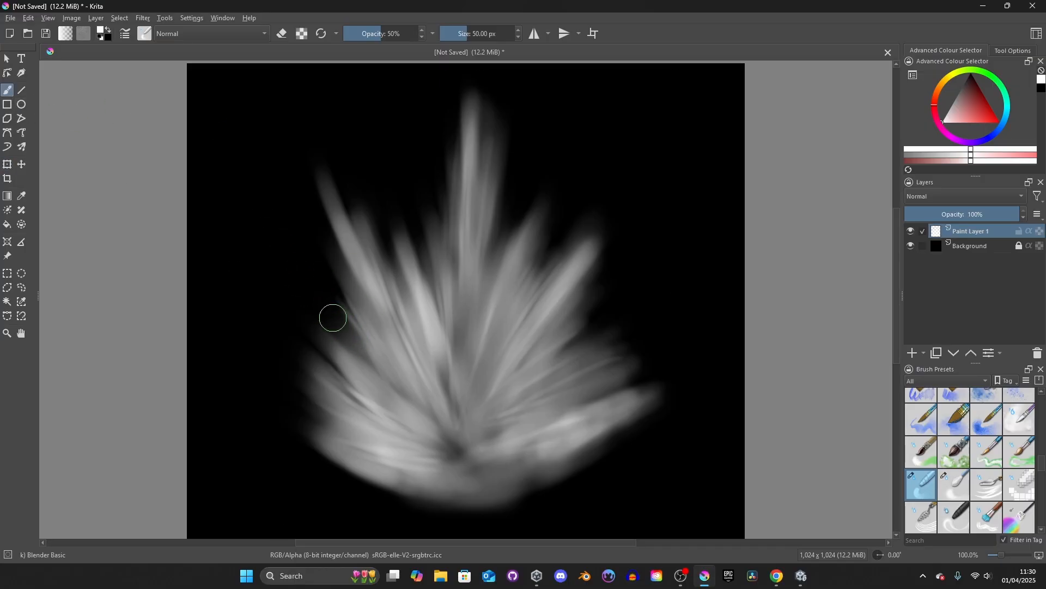
Blend the burst's side edges and upper spikes with the blender brush at about 35 px
{"action": "left_click_drag", "start_coordinate": [462, 37], "coordinate": [457, 39]}
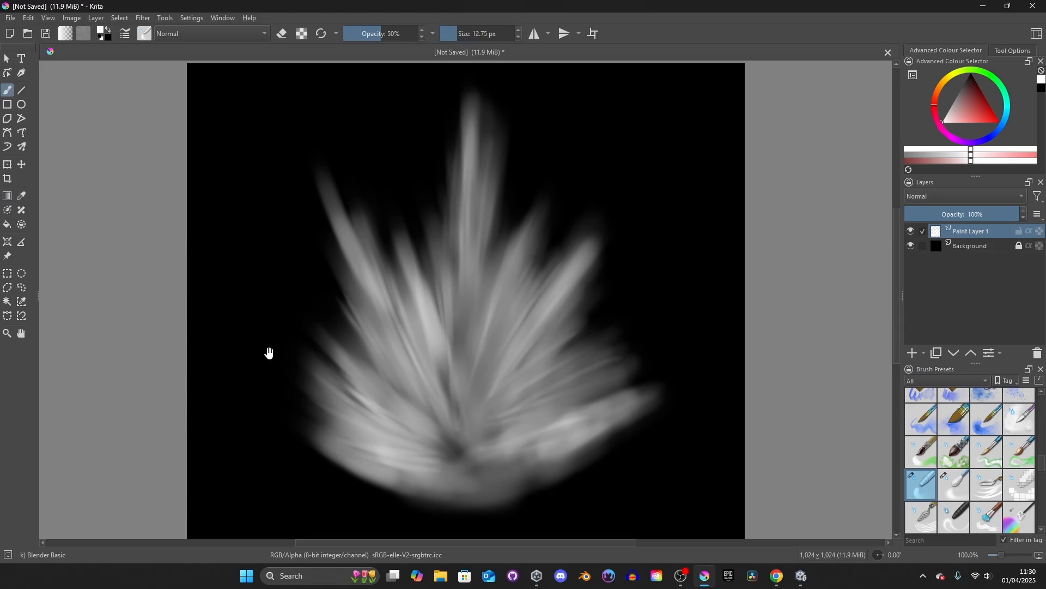
{"action": "mouse_move", "coordinate": [269, 353]}
{"action": "middle_mouse_down"}
{"action": "mouse_move", "coordinate": [324, 390]}
{"action": "mouse_move", "coordinate": [251, 290]}
{"action": "middle_mouse_up"}
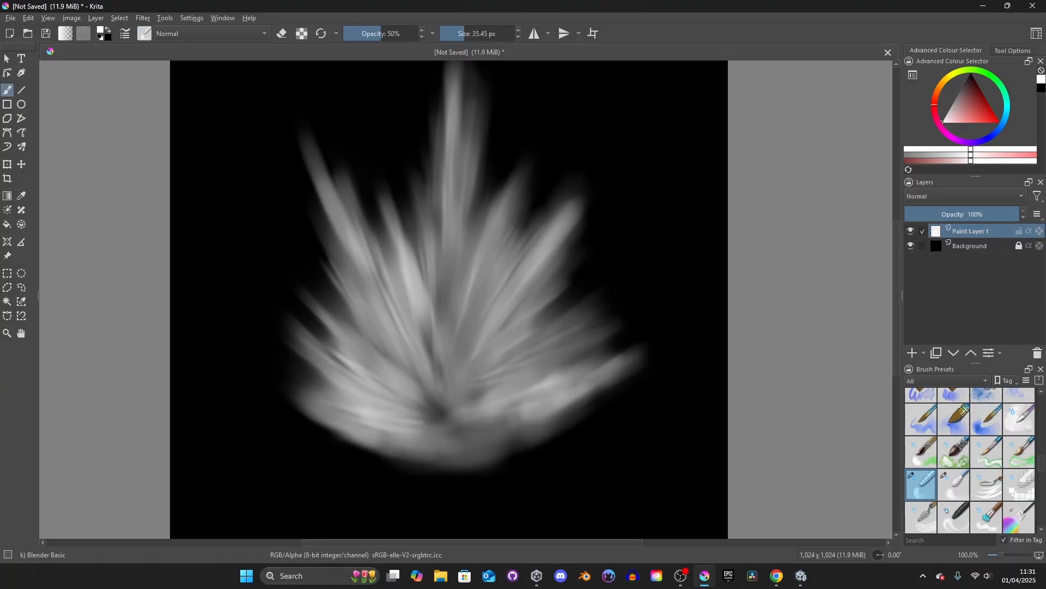
{"action": "left_click_drag", "start_coordinate": [524, 231], "coordinate": [504, 256]}
{"action": "left_click_drag", "start_coordinate": [506, 186], "coordinate": [486, 243]}
{"action": "left_click_drag", "start_coordinate": [897, 271], "coordinate": [897, 261]}
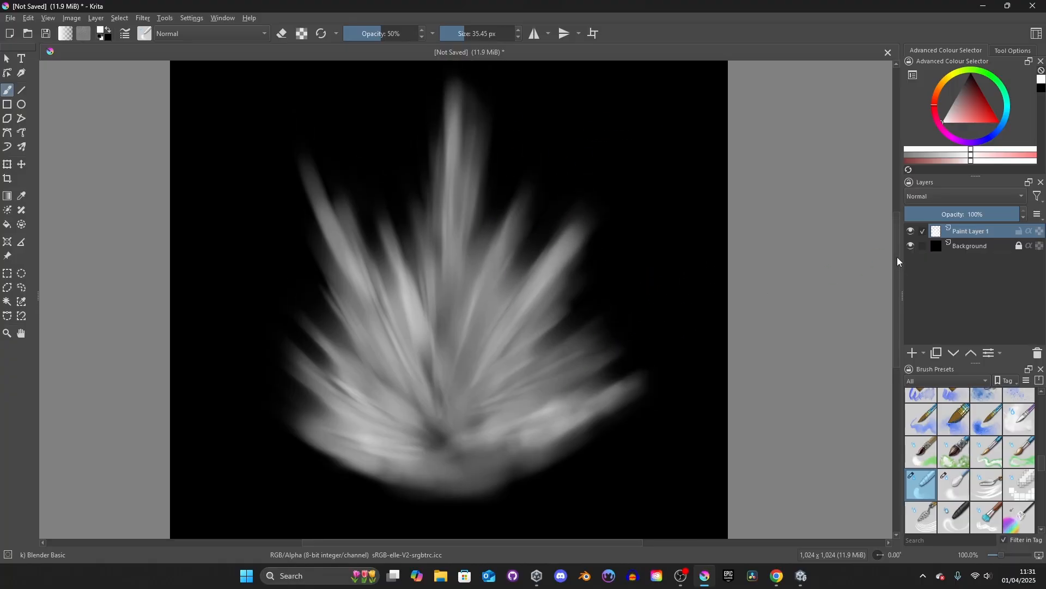
{"action": "mouse_move", "coordinate": [395, 213]}
{"action": "left_mouse_down"}
{"action": "mouse_move", "coordinate": [414, 311]}
{"action": "mouse_move", "coordinate": [362, 120]}
{"action": "left_mouse_up"}
{"action": "left_click_drag", "start_coordinate": [472, 327], "coordinate": [524, 196]}
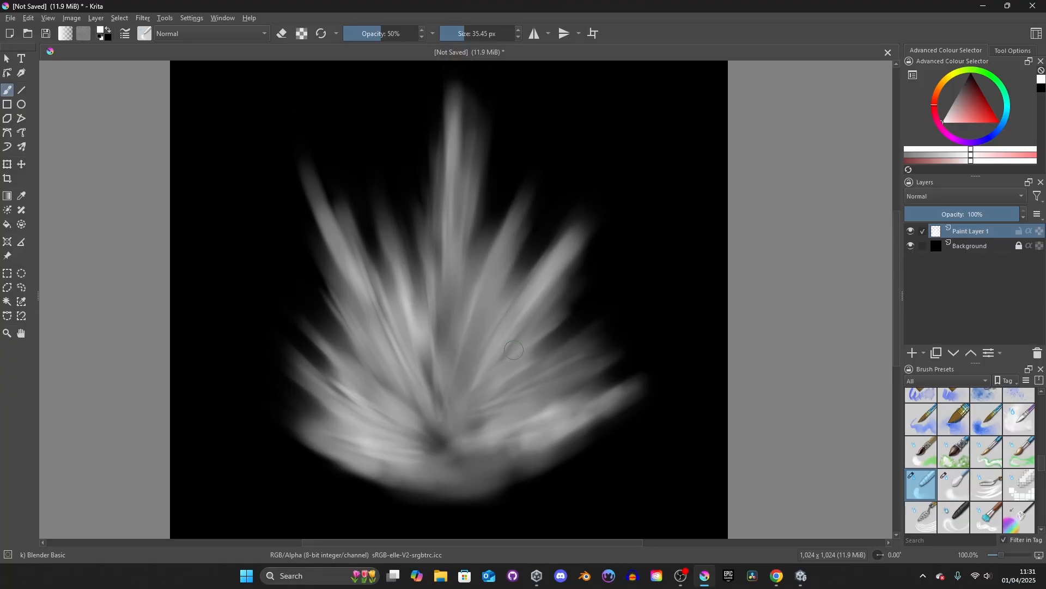
Blend the burst's right spikes, left side streaks and lower base with the Blender Basic brush at about 35 px
{"action": "left_click_drag", "start_coordinate": [526, 316], "coordinate": [586, 223]}
{"action": "left_click_drag", "start_coordinate": [613, 346], "coordinate": [556, 381]}
{"action": "left_click_drag", "start_coordinate": [370, 336], "coordinate": [325, 279]}
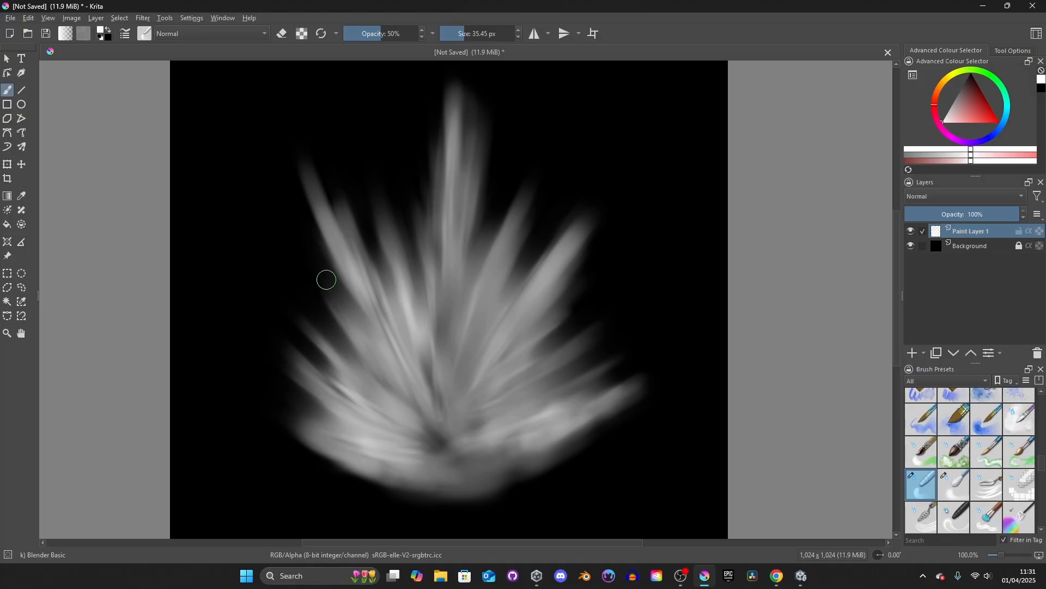
{"action": "left_click_drag", "start_coordinate": [348, 376], "coordinate": [306, 330]}
{"action": "left_click_drag", "start_coordinate": [381, 229], "coordinate": [412, 324]}
{"action": "left_click_drag", "start_coordinate": [332, 223], "coordinate": [306, 169]}
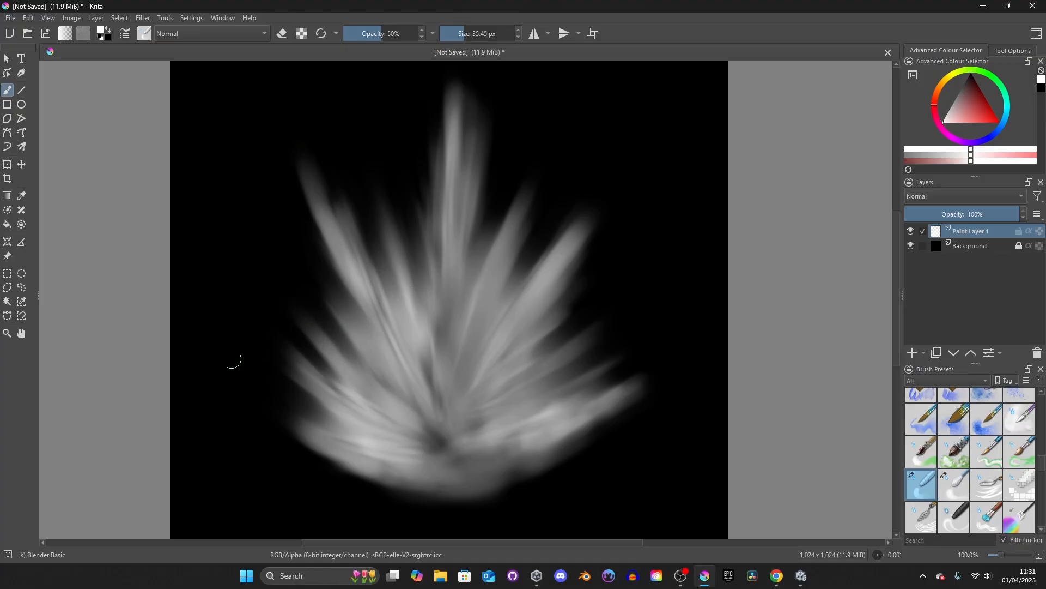
{"action": "left_click_drag", "start_coordinate": [297, 368], "coordinate": [355, 420]}
{"action": "left_click_drag", "start_coordinate": [327, 329], "coordinate": [411, 400]}
{"action": "left_click_drag", "start_coordinate": [316, 442], "coordinate": [477, 459]}
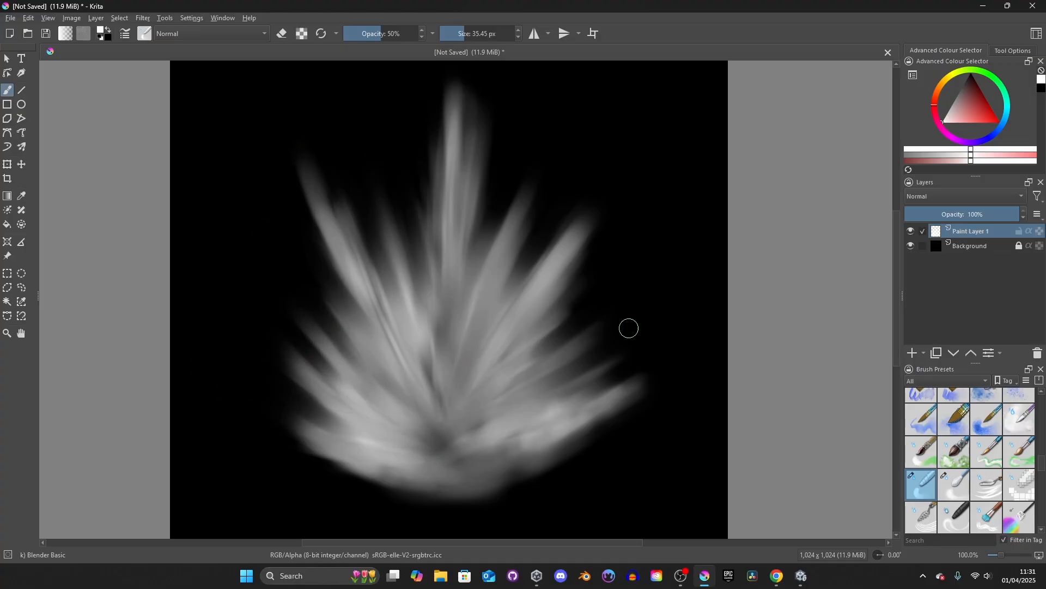
Erase the burst's underside softly with the Airbrush Soft brush at about 117 px and 38% opacity
{"action": "key", "text": "/"}
{"action": "left_click", "coordinate": [475, 34]}
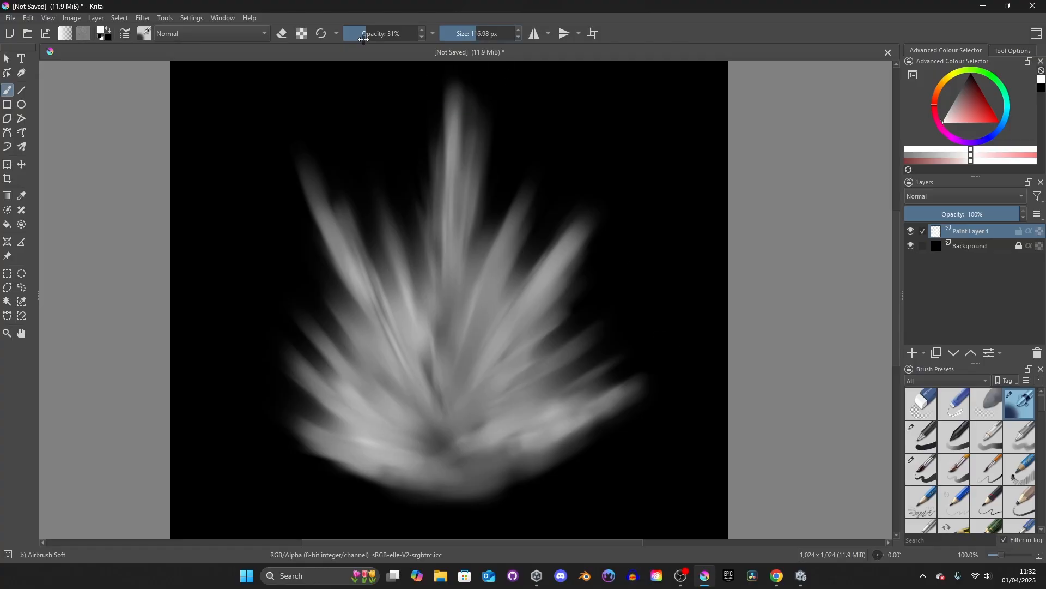
{"action": "left_click_drag", "start_coordinate": [362, 37], "coordinate": [355, 37]}
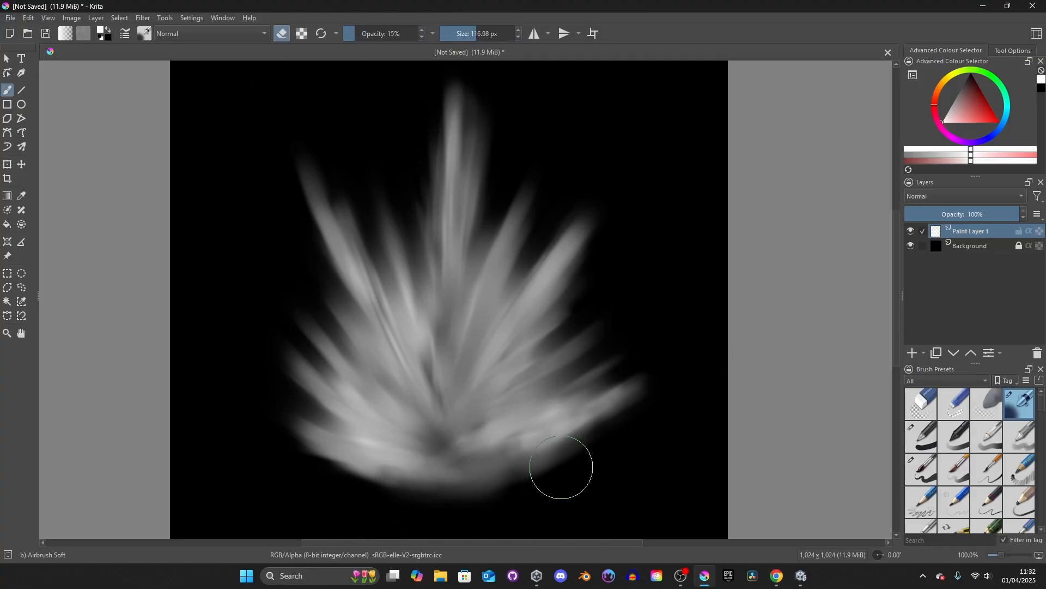
{"action": "scroll", "coordinate": [418, 435], "scroll_direction": "down", "scroll_amount": 3}
{"action": "left_click", "coordinate": [374, 35]}
{"action": "left_click_drag", "start_coordinate": [374, 34], "coordinate": [373, 35]}
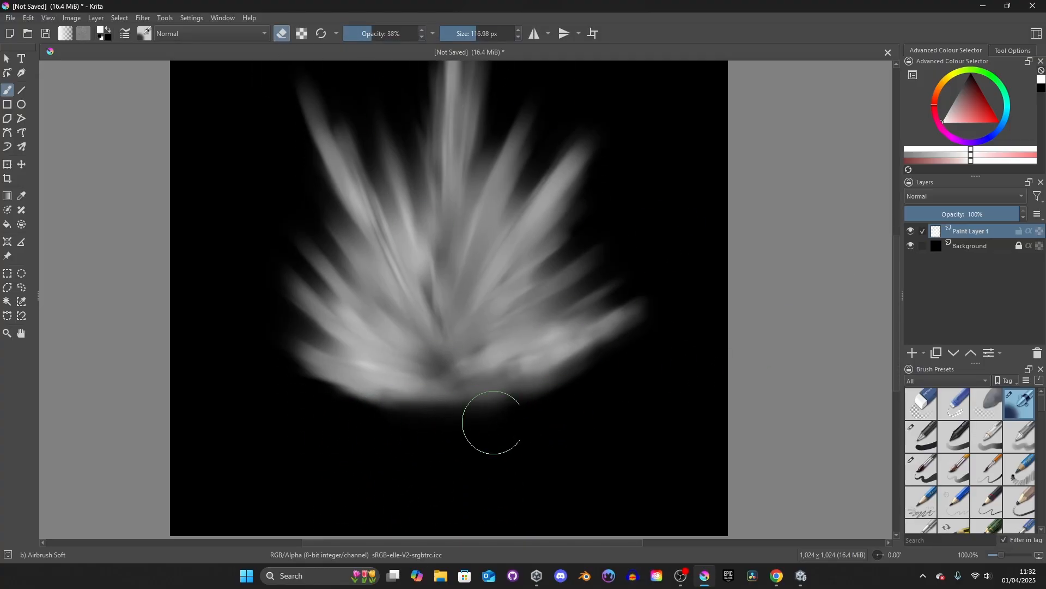
Erase around the upper spikes with the large soft eraser to make the central and right ones thinner and more pointed
{"action": "scroll", "coordinate": [674, 356], "scroll_direction": "up", "scroll_amount": 3}
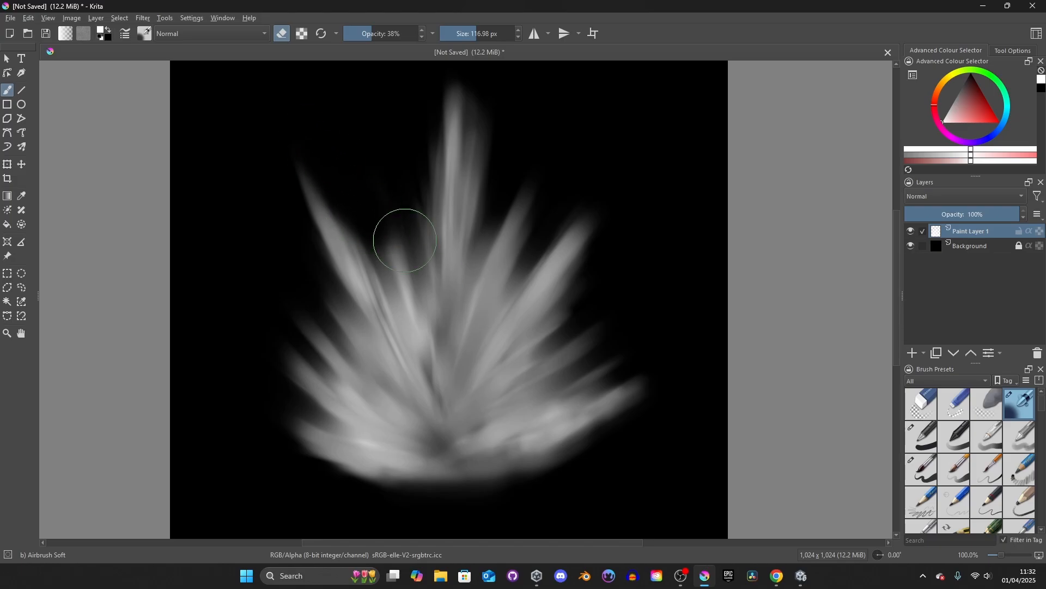
{"action": "left_click_drag", "start_coordinate": [594, 221], "coordinate": [571, 311]}
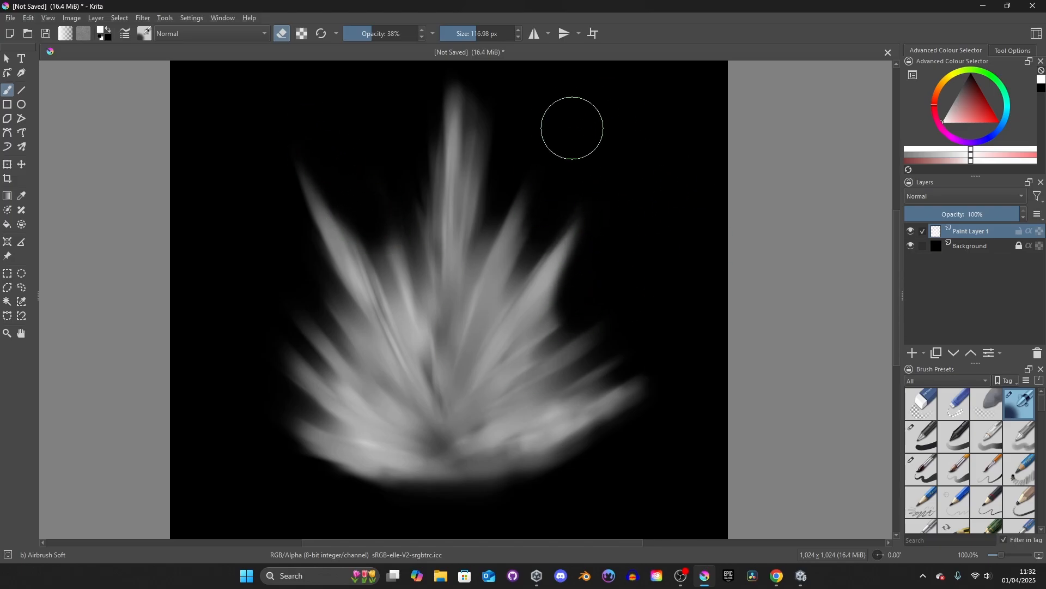
{"action": "left_click_drag", "start_coordinate": [572, 126], "coordinate": [483, 174]}
{"action": "left_click_drag", "start_coordinate": [422, 123], "coordinate": [415, 229]}
Reduce the eraser to about 27 px and carve dark gaps between the small spikes along the burst's sides
{"action": "left_click", "coordinate": [462, 33]}
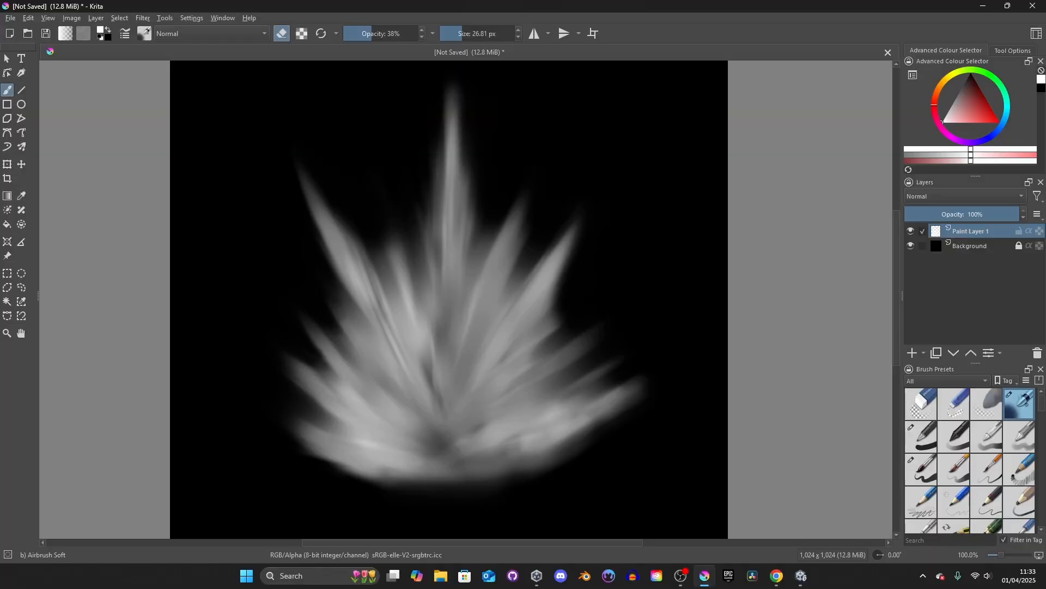
{"action": "left_click_drag", "start_coordinate": [344, 389], "coordinate": [316, 363]}
{"action": "left_click_drag", "start_coordinate": [307, 408], "coordinate": [327, 421]}
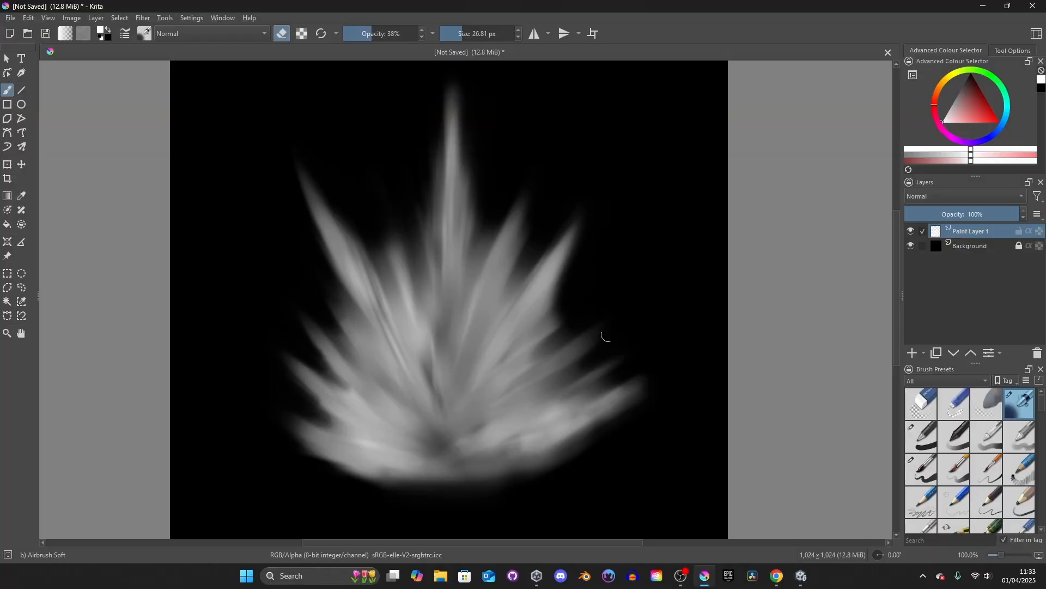
{"action": "scroll", "coordinate": [838, 282], "scroll_direction": "up", "scroll_amount": 1}
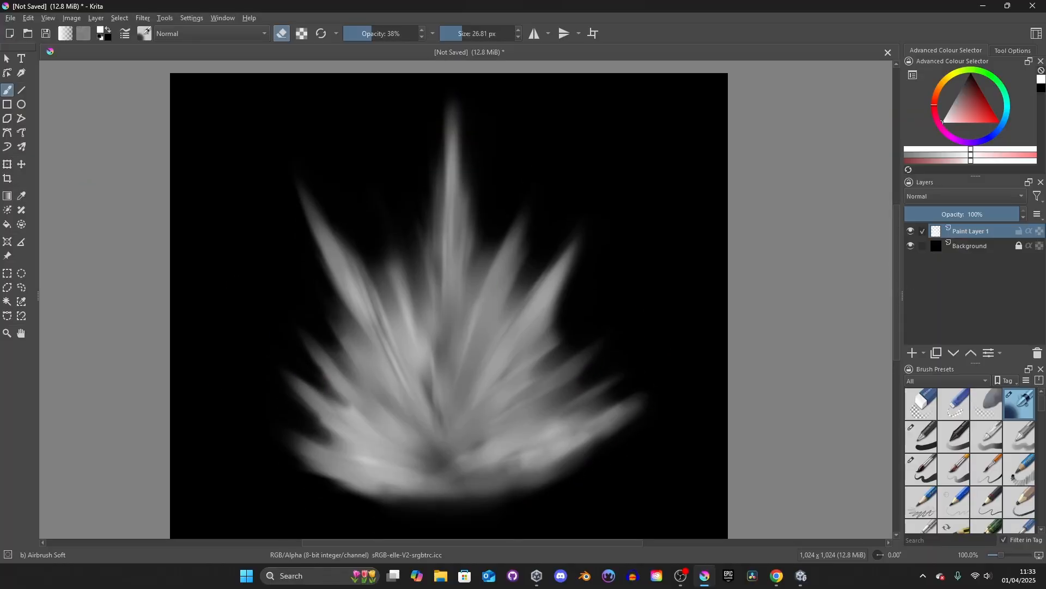
Smudge the left side spikes and the upper right spike outward with the Blender Basic brush at about 35 px
{"action": "scroll", "coordinate": [970, 461], "scroll_direction": "down", "scroll_amount": 5}
{"action": "left_click", "coordinate": [921, 436]}
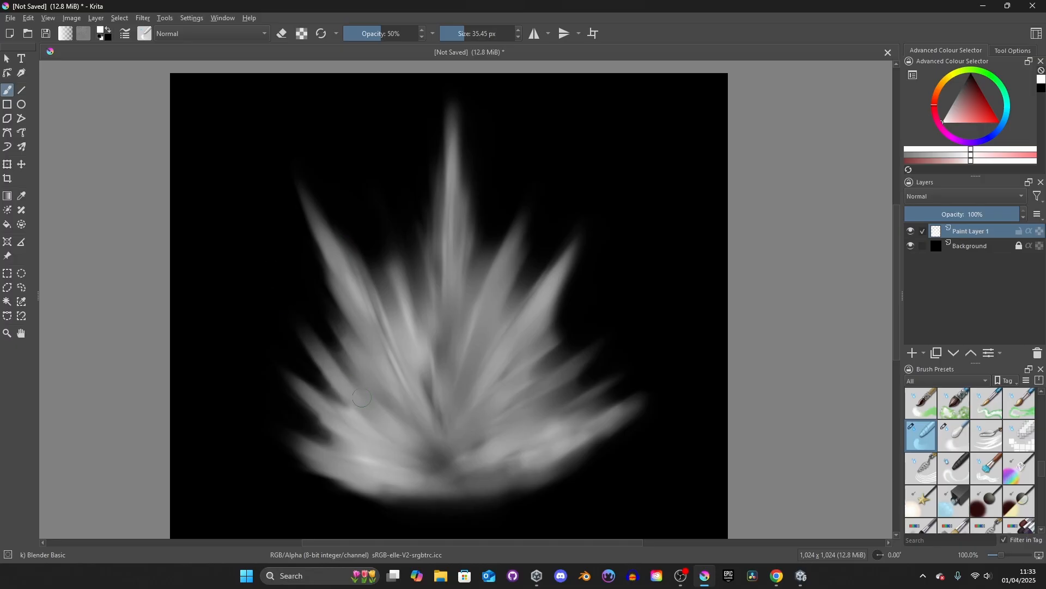
{"action": "left_click_drag", "start_coordinate": [354, 414], "coordinate": [271, 356]}
{"action": "left_click_drag", "start_coordinate": [349, 450], "coordinate": [292, 416]}
{"action": "left_click_drag", "start_coordinate": [365, 419], "coordinate": [308, 368]}
{"action": "left_click_drag", "start_coordinate": [528, 349], "coordinate": [567, 273]}
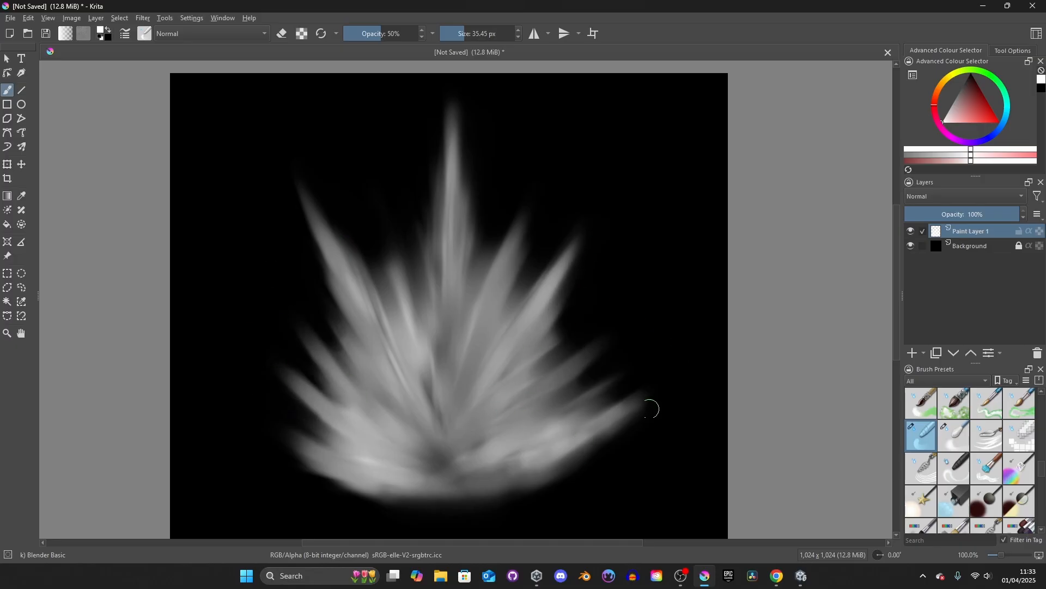
{"action": "mouse_move", "coordinate": [547, 332]}
{"action": "left_mouse_down"}
{"action": "mouse_move", "coordinate": [581, 276]}
{"action": "mouse_move", "coordinate": [573, 265]}
{"action": "left_mouse_up"}
Transform the painted burst to narrow it slightly from its right side and shift it a little lower on the canvas
{"action": "scroll", "coordinate": [628, 403], "scroll_direction": "down", "scroll_amount": 2}
{"action": "middle_click_drag", "start_coordinate": [628, 391], "coordinate": [497, 316]}
{"action": "scroll", "coordinate": [424, 295], "scroll_direction": "up", "scroll_amount": 1}
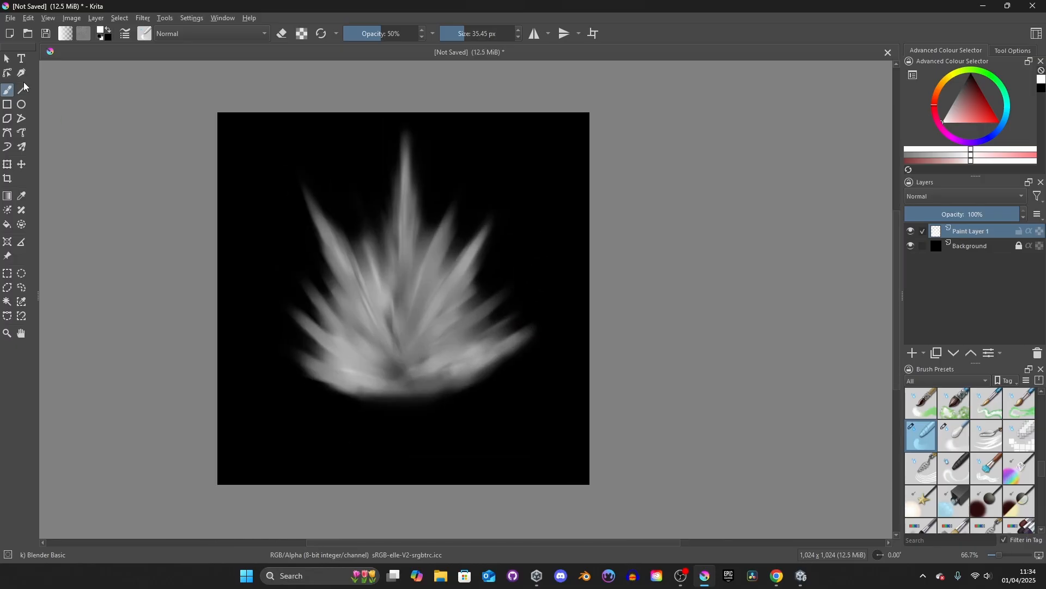
{"action": "left_click", "coordinate": [10, 167]}
{"action": "left_click_drag", "start_coordinate": [459, 297], "coordinate": [464, 315]}
{"action": "left_click_drag", "start_coordinate": [544, 285], "coordinate": [529, 283]}
{"action": "left_click_drag", "start_coordinate": [451, 322], "coordinate": [451, 324]}
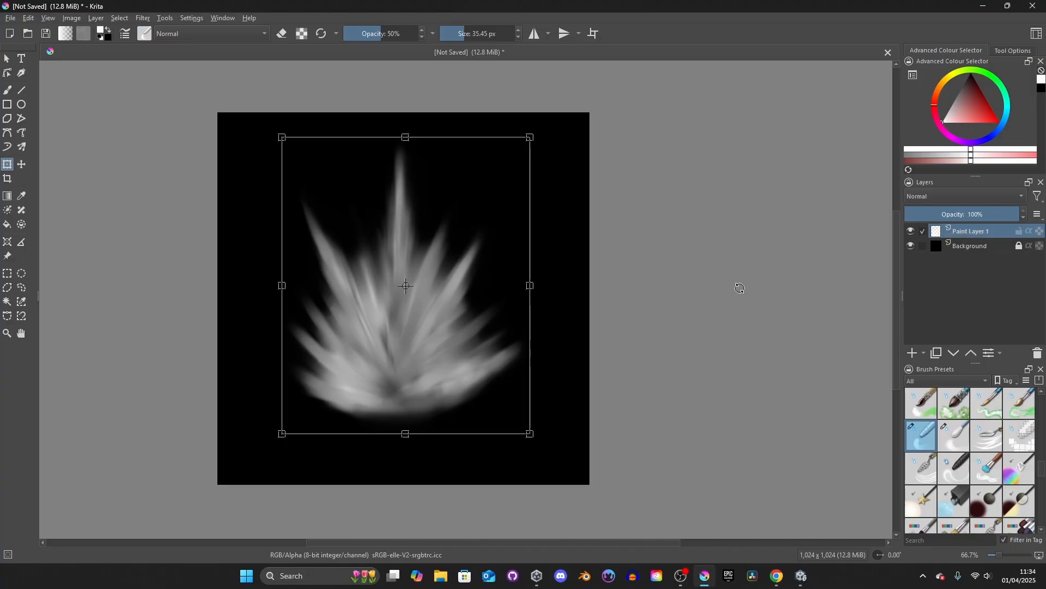
Hide the Background layer to leave the canvas transparent and make Paint Layer 1 the active layer
{"action": "left_click", "coordinate": [967, 250]}
{"action": "left_click", "coordinate": [911, 248]}
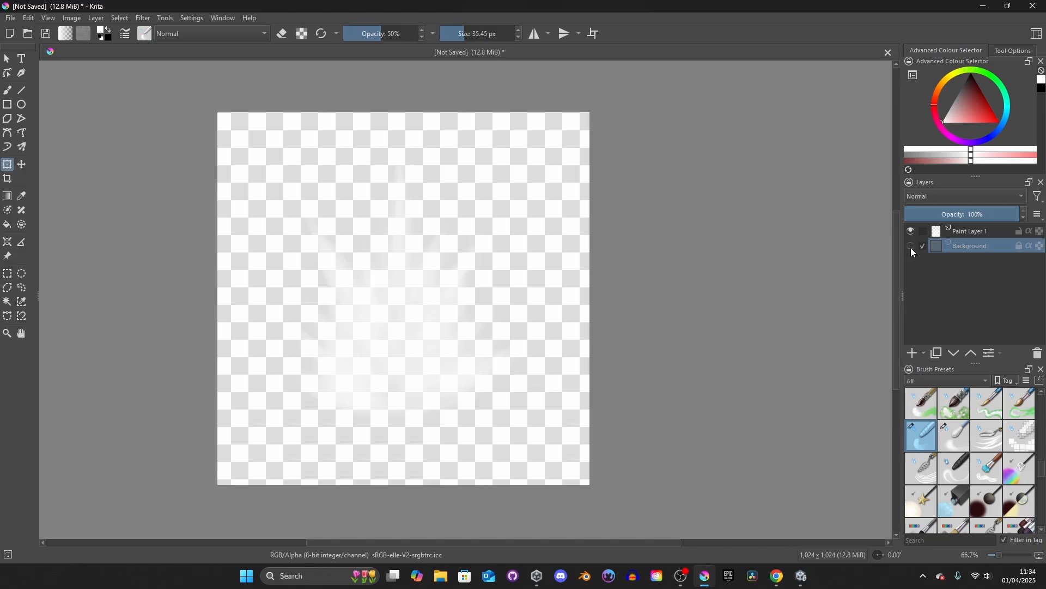
{"action": "left_click", "coordinate": [969, 233]}
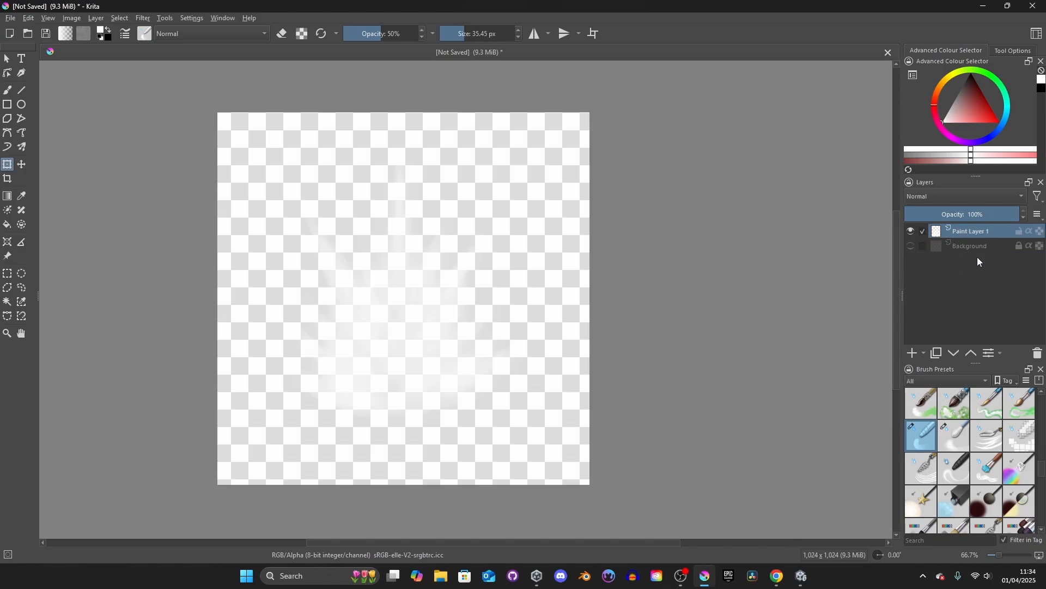
Export the image as a PNG named Impact_03 to the VFX Textures folder, keeping the alpha channel
{"action": "left_click", "coordinate": [11, 18]}
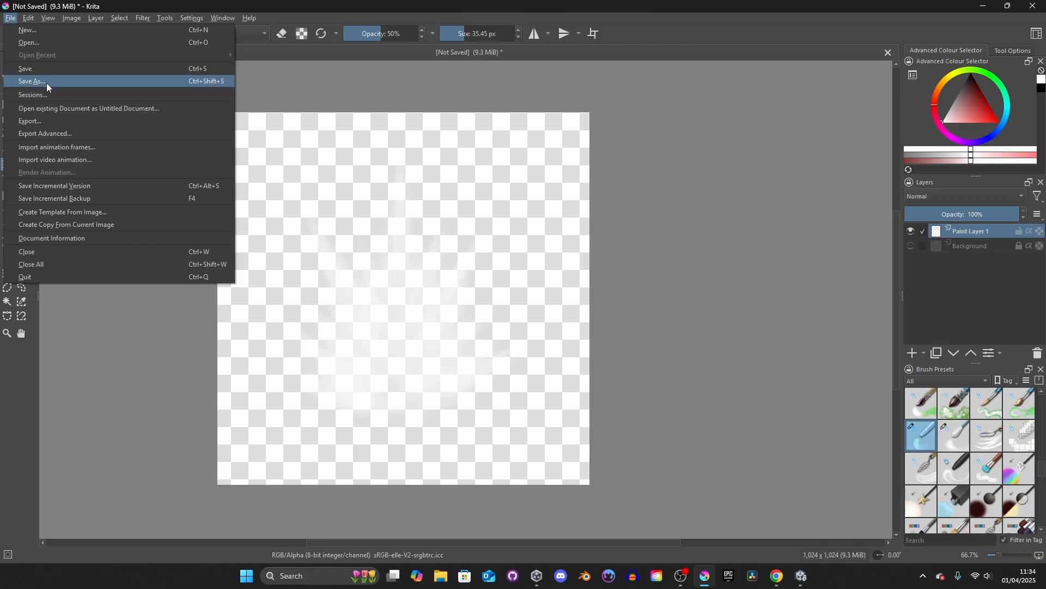
{"action": "left_click", "coordinate": [38, 123]}
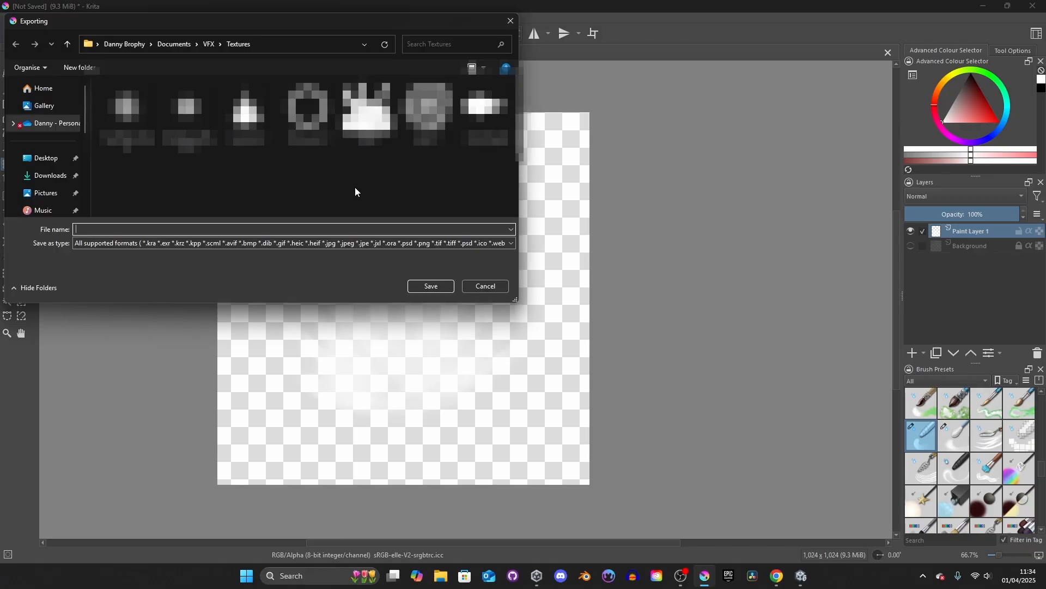
{"action": "left_click", "coordinate": [436, 244]}
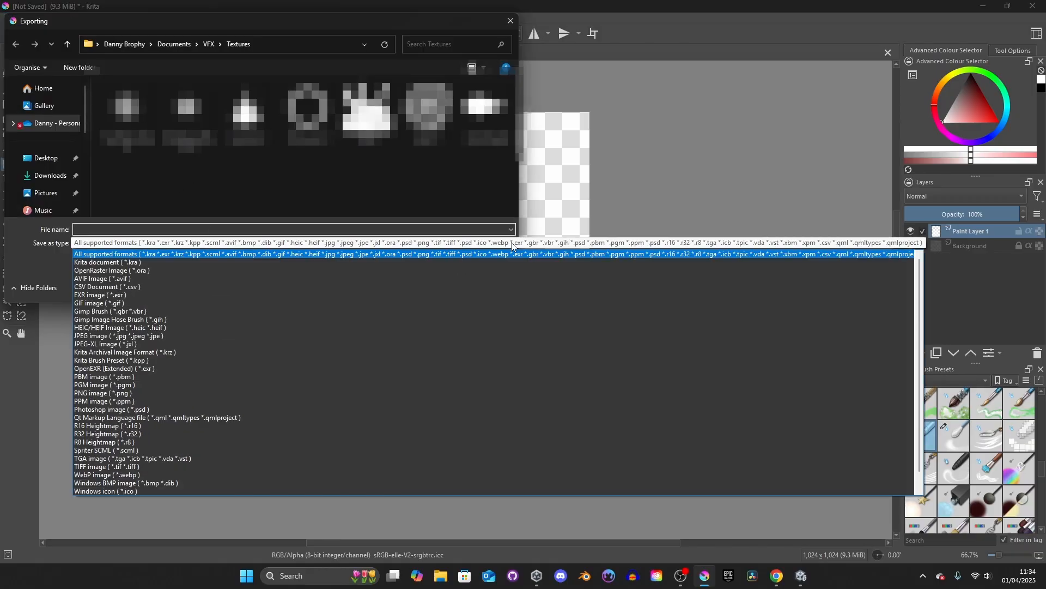
{"action": "left_click", "coordinate": [95, 391]}
{"action": "left_click", "coordinate": [107, 230]}
{"action": "type", "text": "Impact_02"}
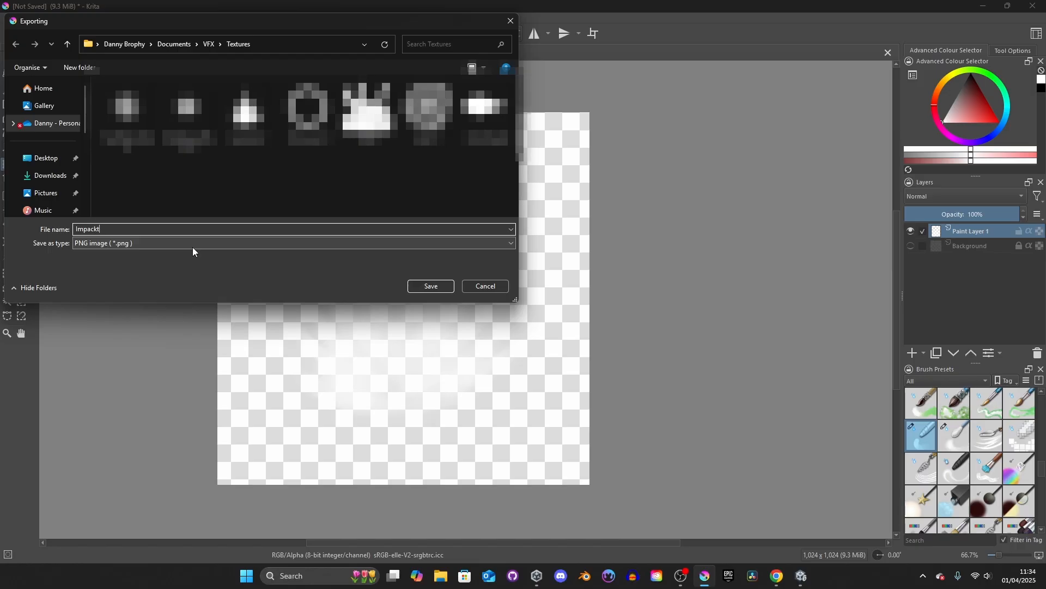
{"action": "left_click", "coordinate": [431, 286]}
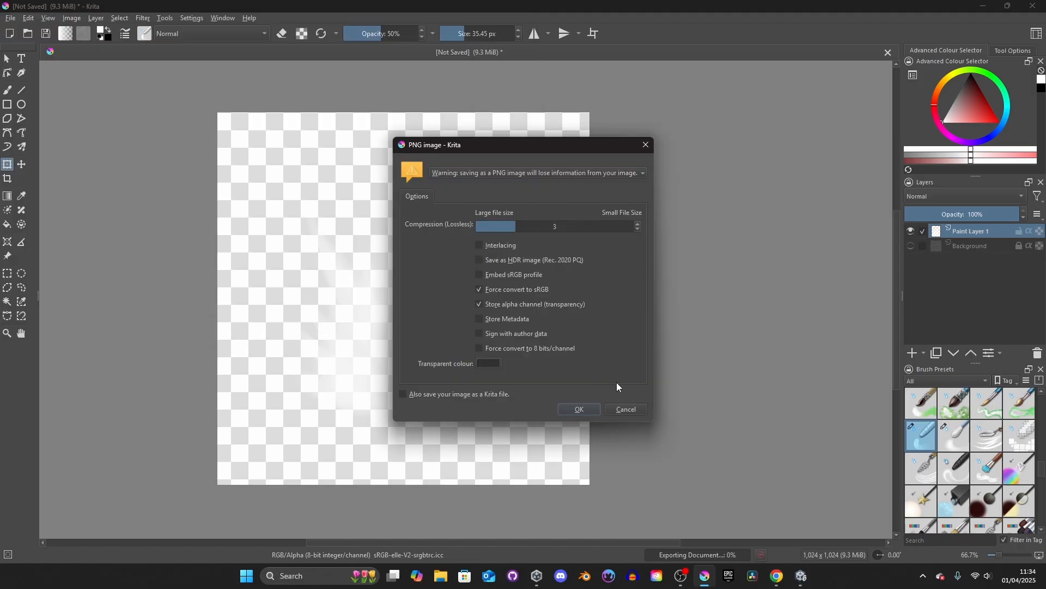
{"action": "left_click", "coordinate": [582, 416]}
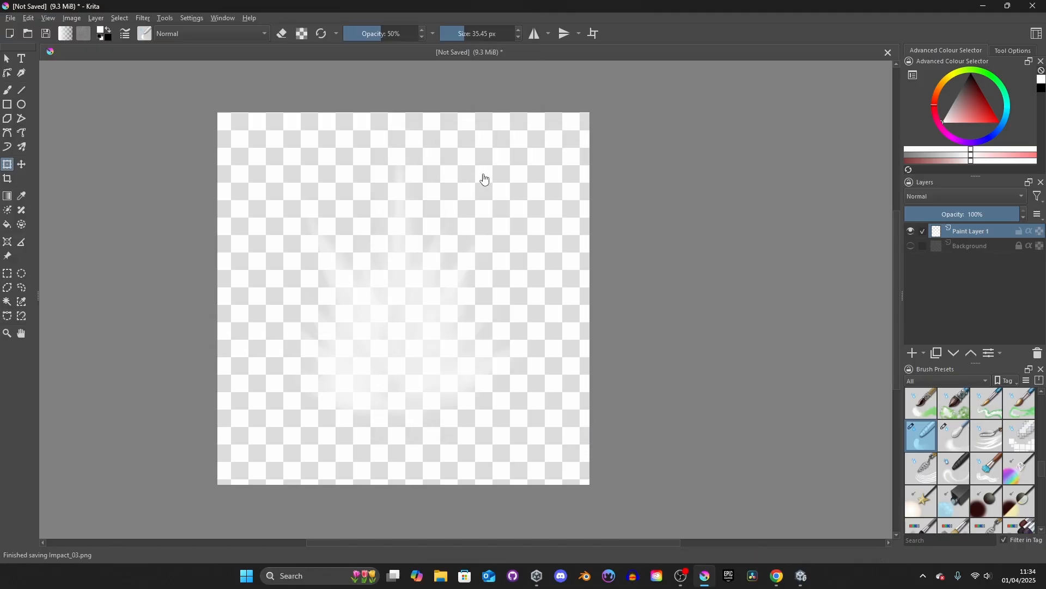
Switch to Unity and import Impact_03 from File Explorer into the project's Textures folder
{"action": "left_click", "coordinate": [984, 6]}
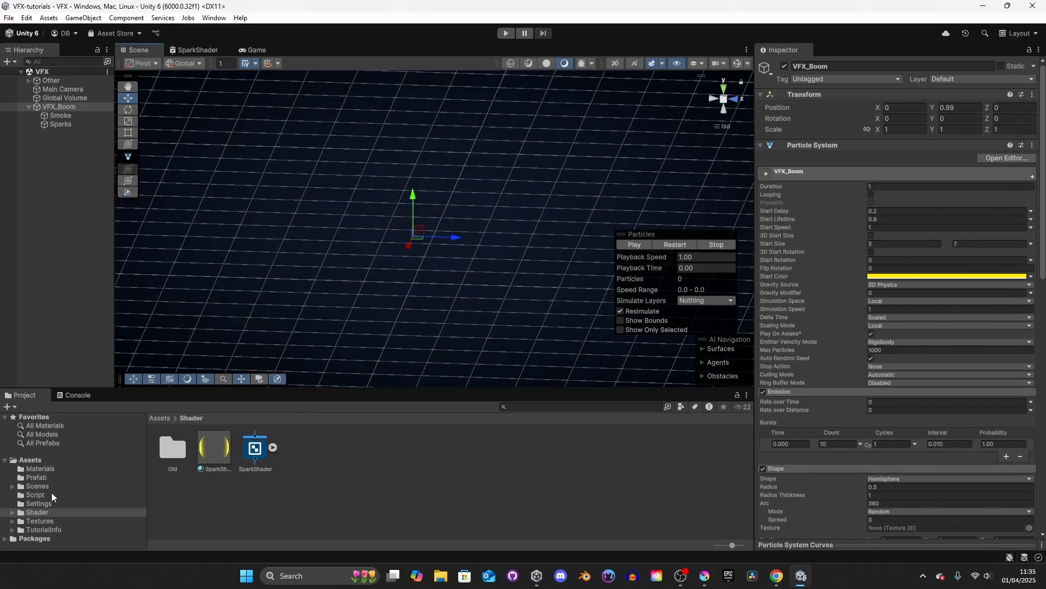
{"action": "left_click", "coordinate": [53, 523]}
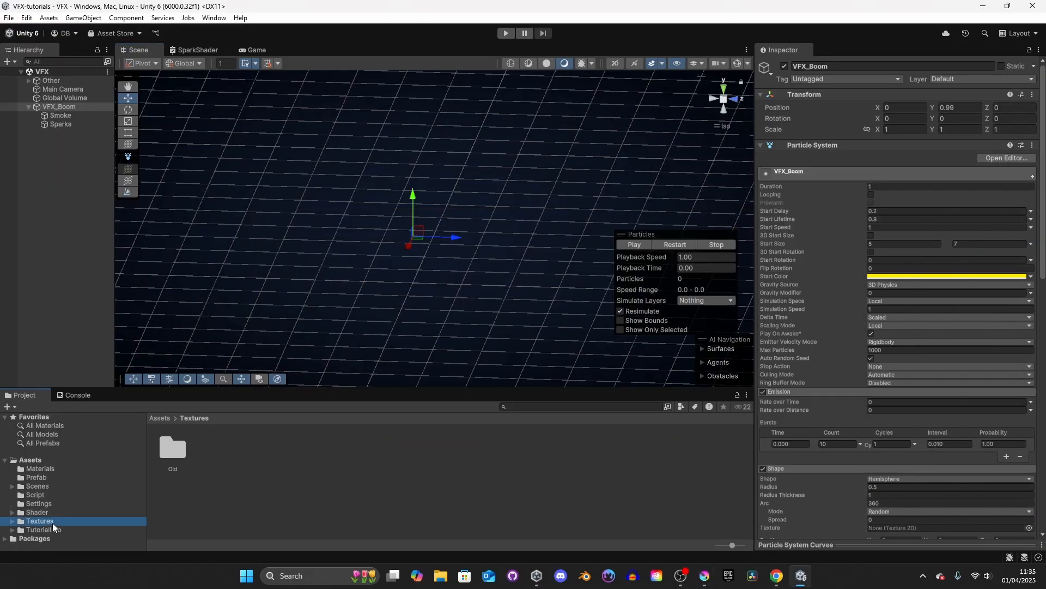
{"action": "left_click", "coordinate": [441, 575]}
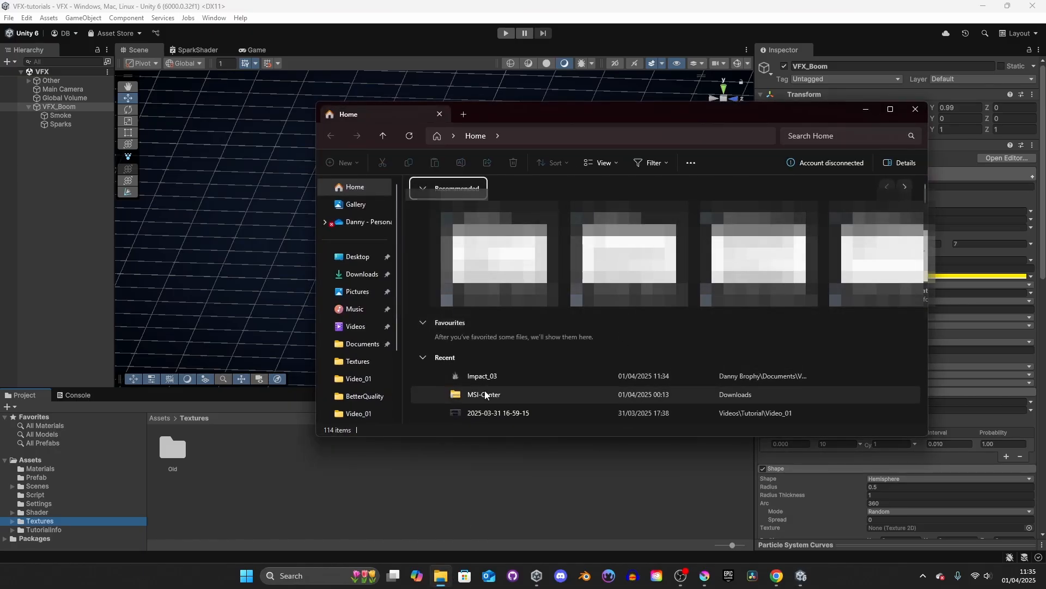
{"action": "left_click_drag", "start_coordinate": [487, 380], "coordinate": [262, 469]}
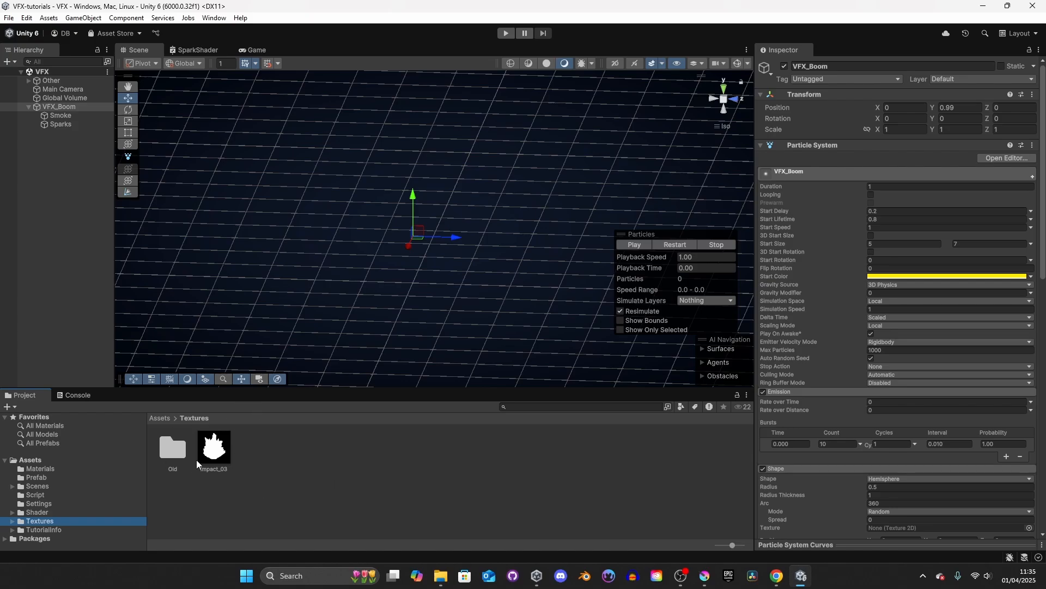
Enable Alpha Is Transparency in the Impact_03 texture's import settings and apply the change
{"action": "left_click", "coordinate": [227, 460]}
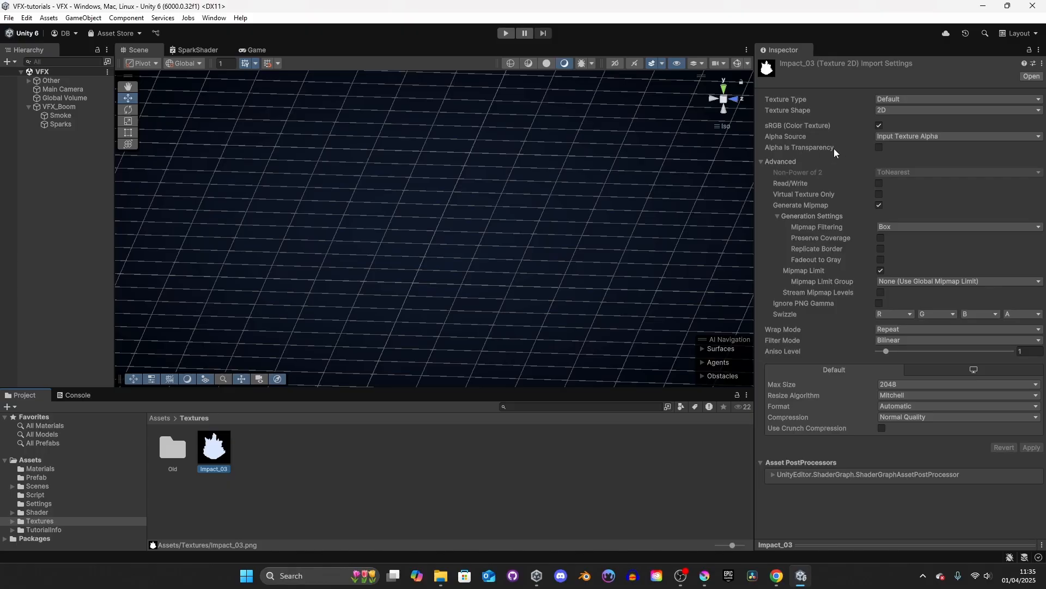
{"action": "left_click", "coordinate": [879, 147]}
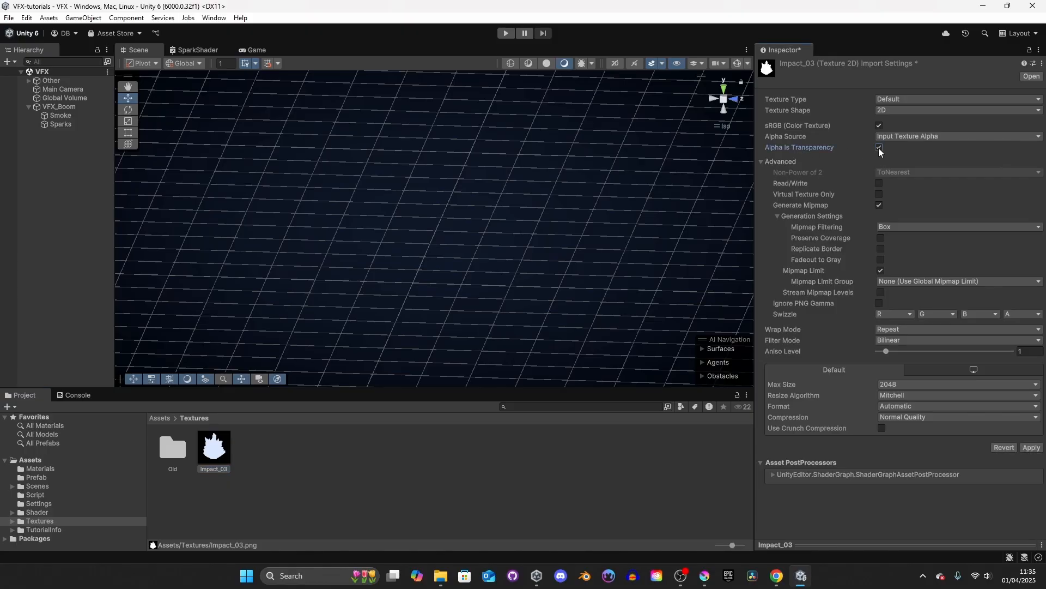
{"action": "left_click", "coordinate": [1031, 447]}
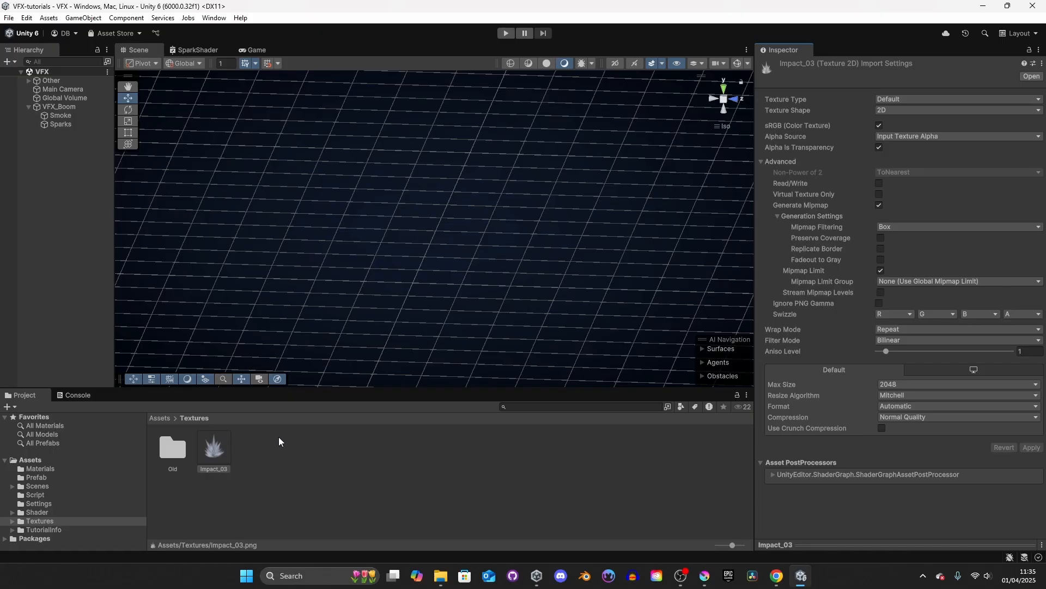
Duplicate the SparkShader material in the Shader folder and rename the copy Impact
{"action": "left_click", "coordinate": [43, 513]}
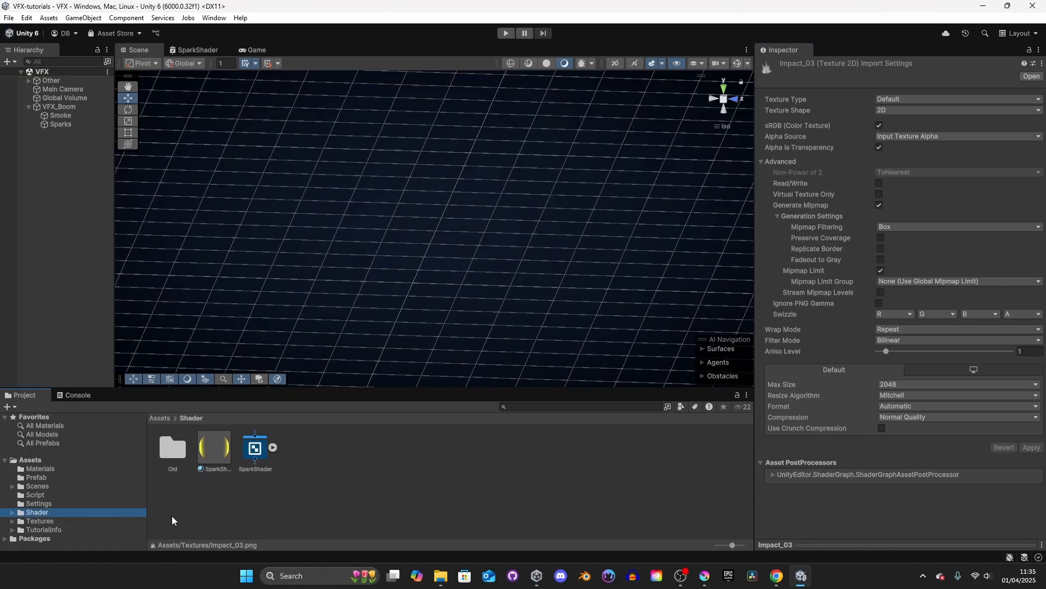
{"action": "left_click", "coordinate": [227, 463]}
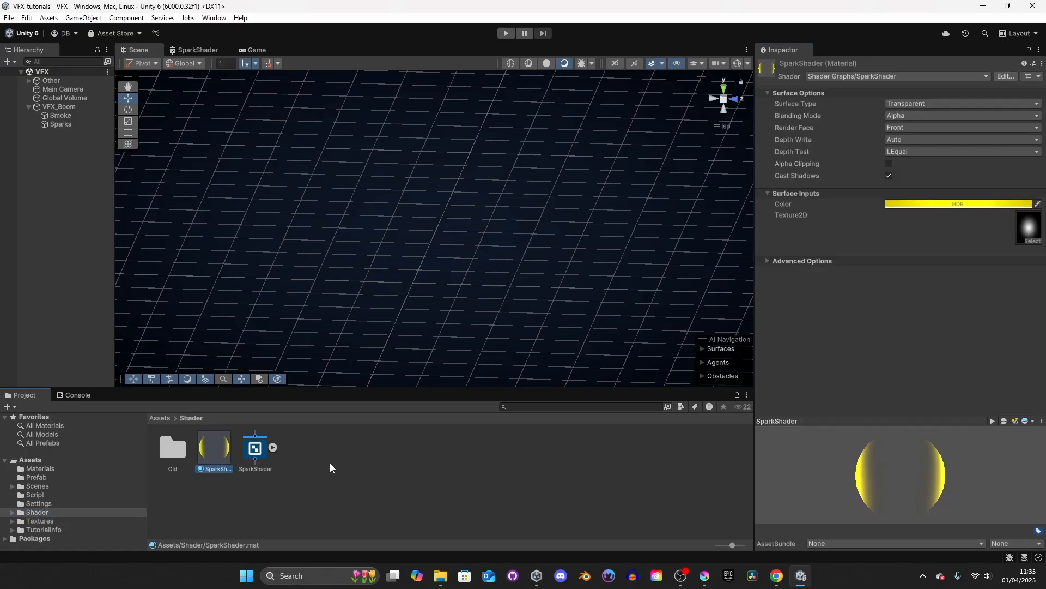
{"action": "key", "text": "ctrl+d"}
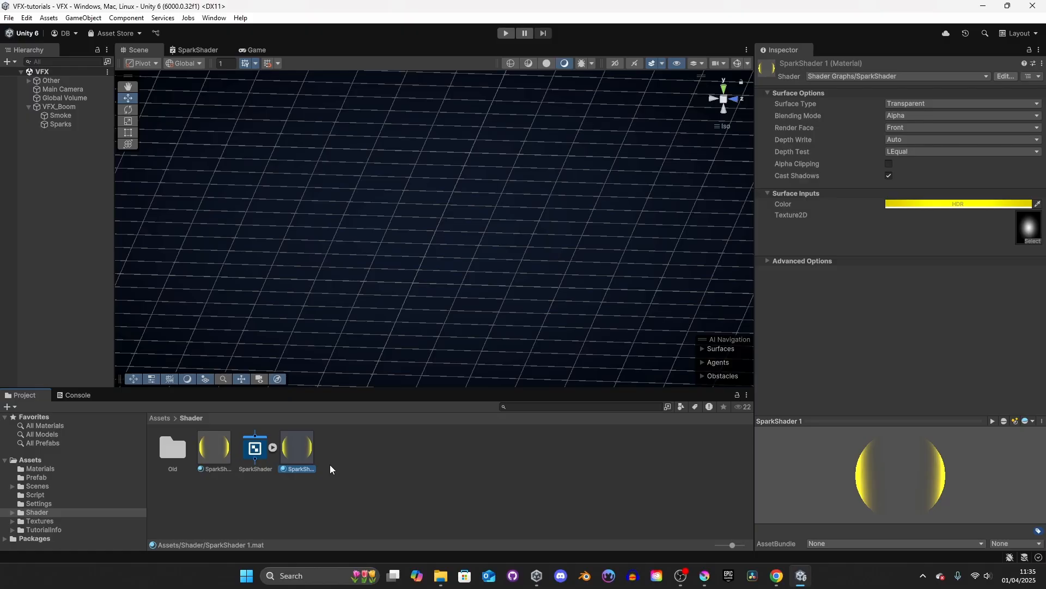
{"action": "key", "text": "F2"}
{"action": "type", "text": "Impact"}
{"action": "key", "text": "Return"}
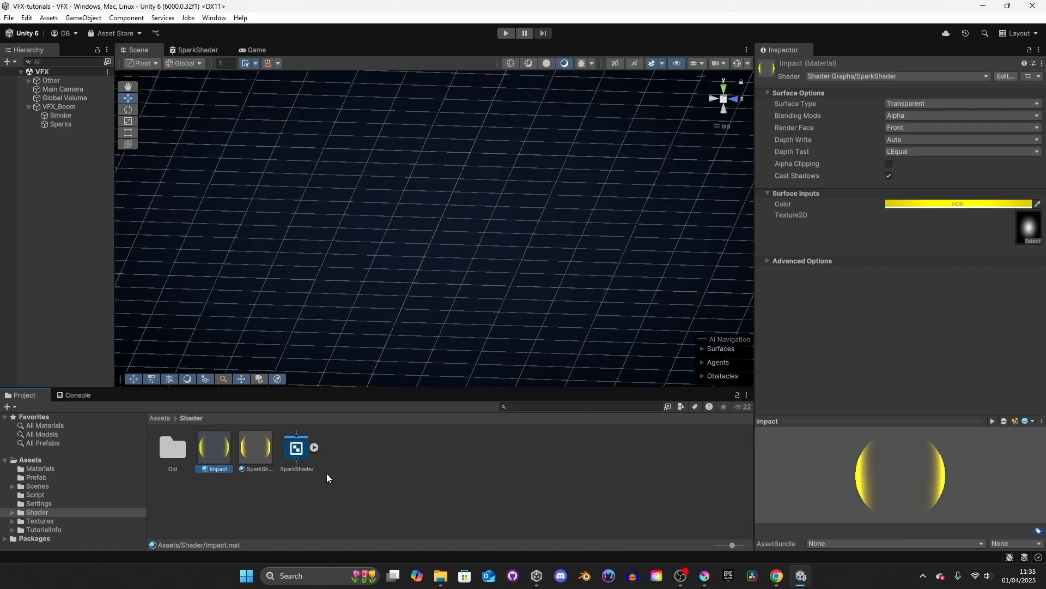
Assign the Impact_03 texture to the Impact material's Texture2D slot
{"action": "left_click", "coordinate": [1029, 226]}
{"action": "left_click", "coordinate": [1032, 241]}
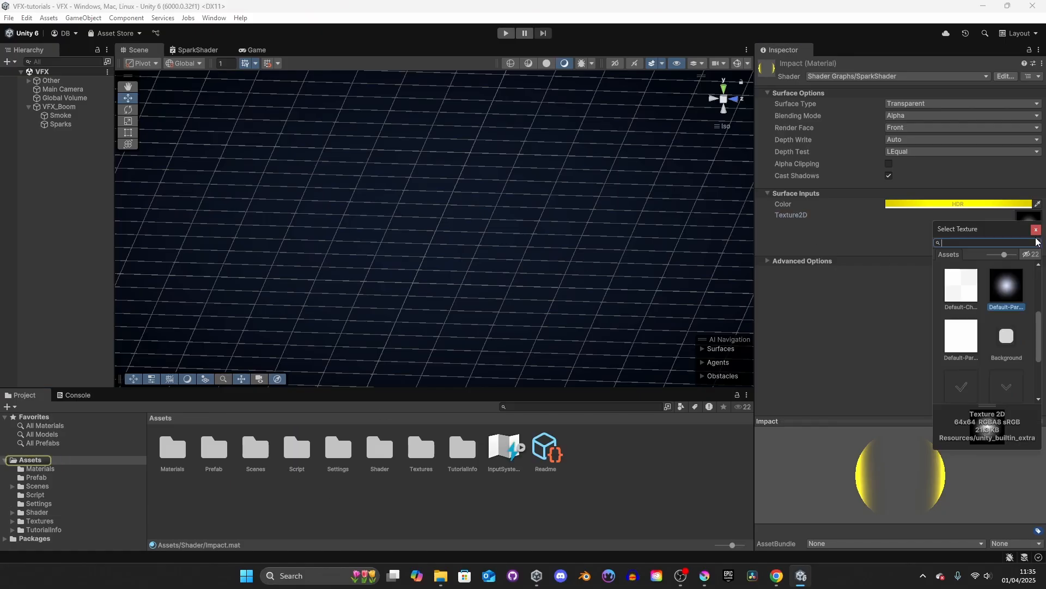
{"action": "scroll", "coordinate": [1012, 391], "scroll_direction": "up", "scroll_amount": 5}
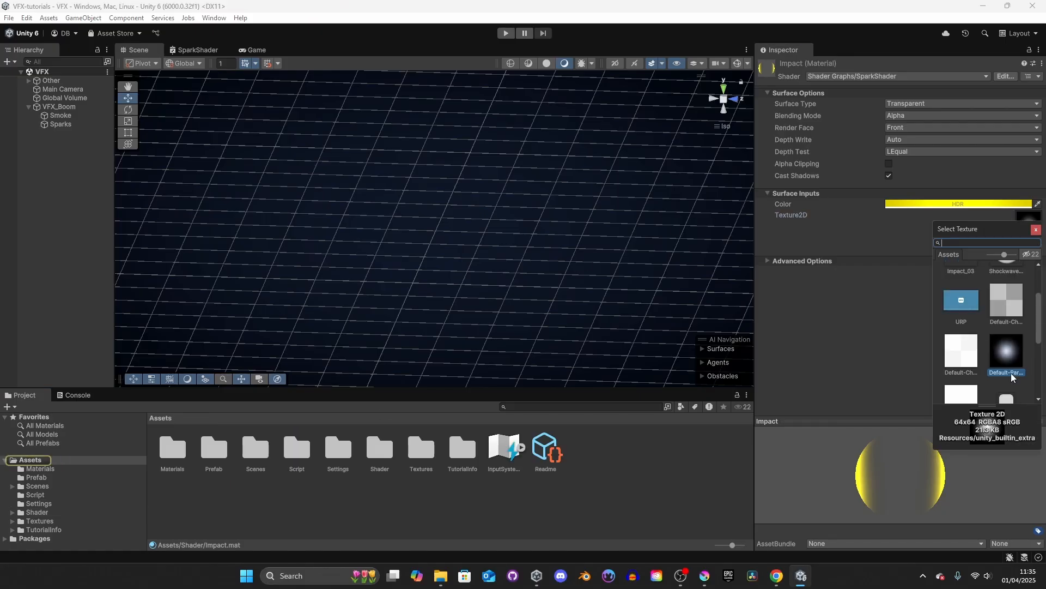
{"action": "left_click", "coordinate": [961, 335]}
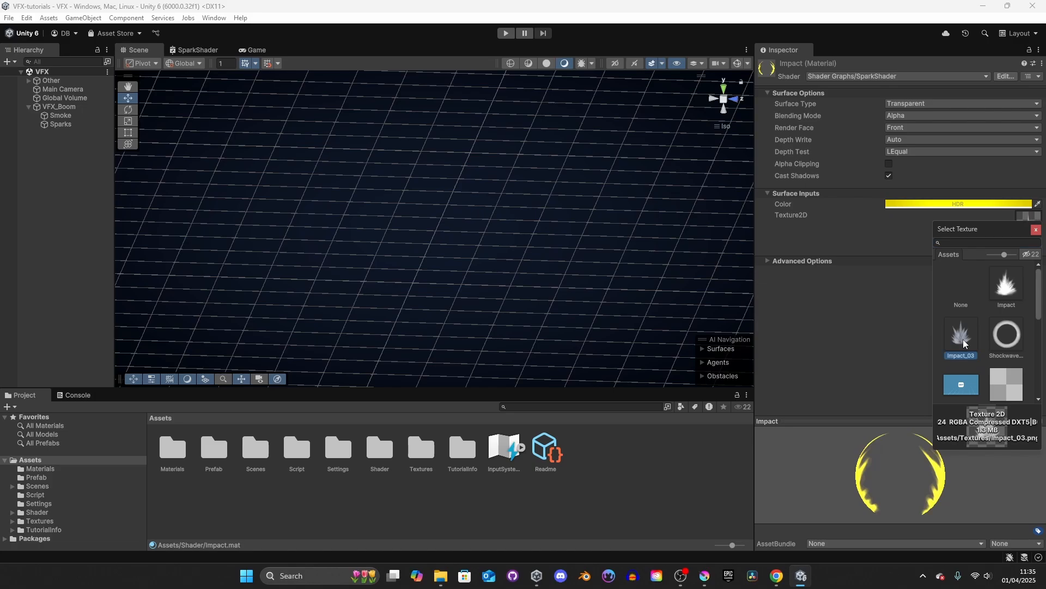
{"action": "left_click", "coordinate": [1036, 230]}
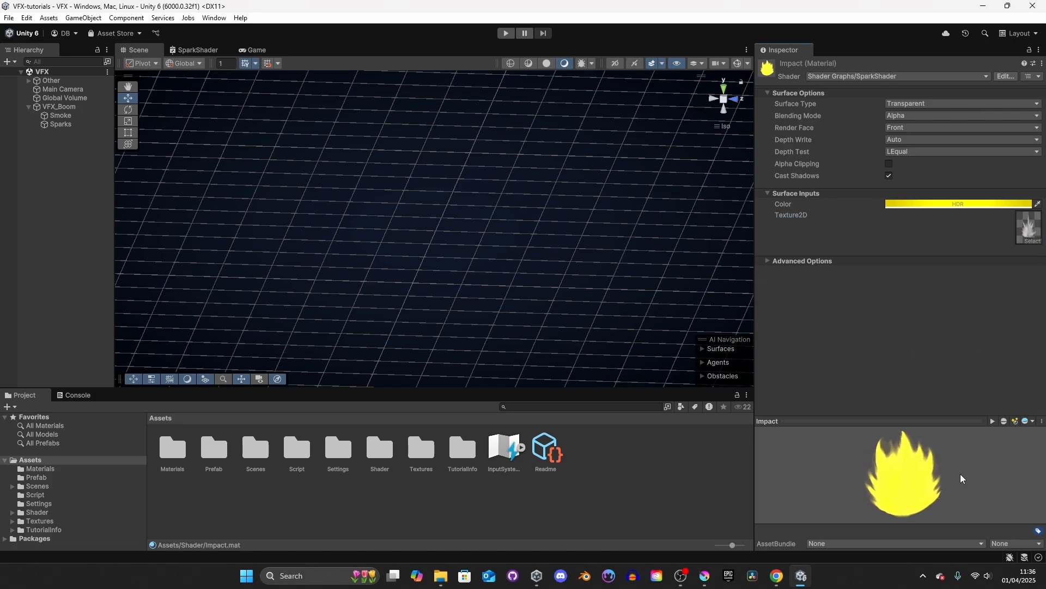
Change the Impact material's HDR color to a pale cream white, about RGB 210, 201, 159
{"action": "left_click", "coordinate": [963, 205]}
{"action": "left_click", "coordinate": [958, 264]}
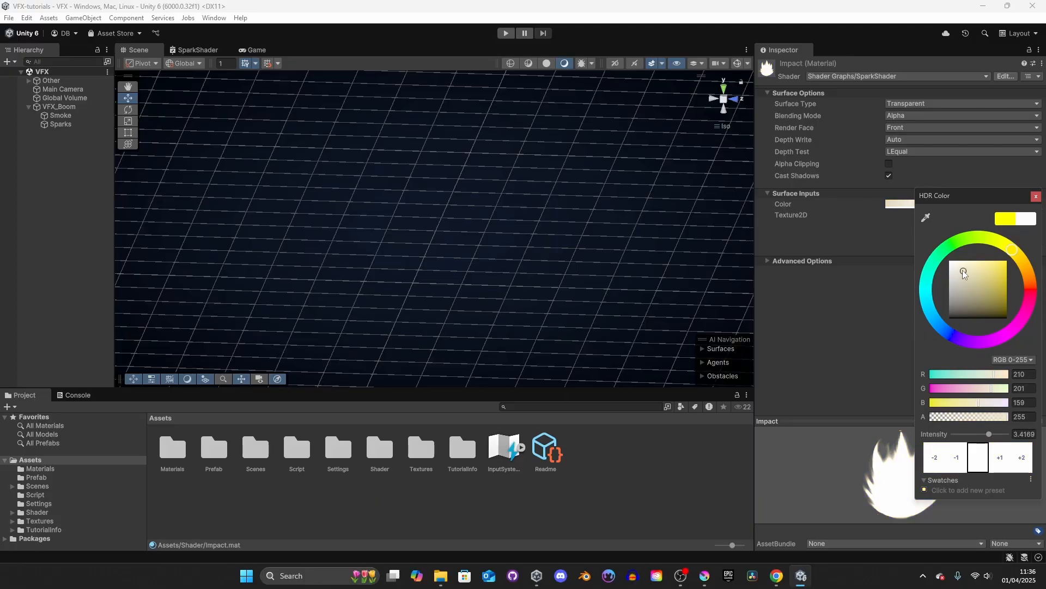
{"action": "left_click", "coordinate": [1036, 196]}
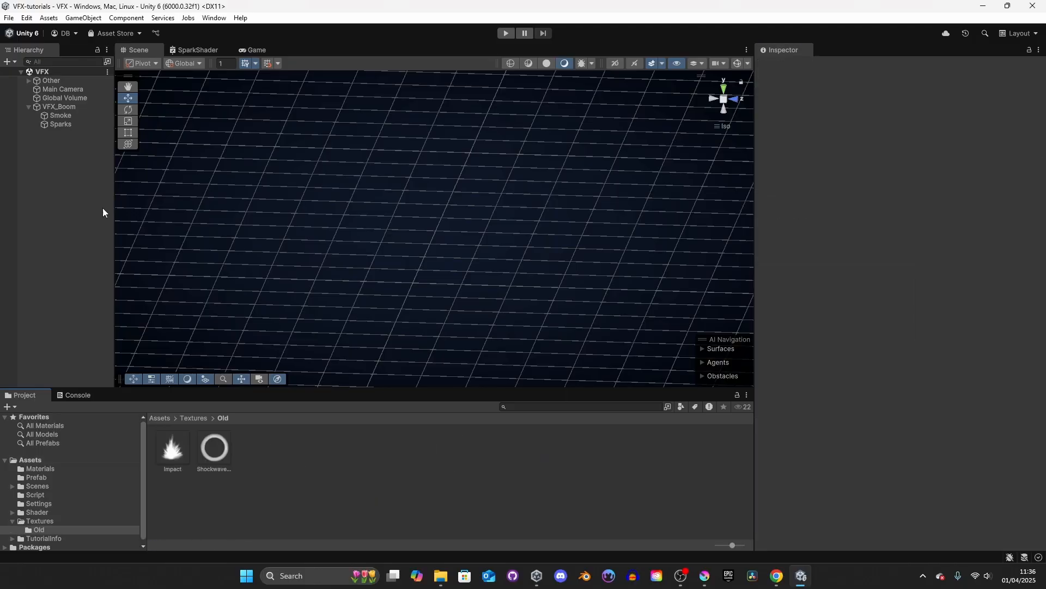
Create a particle system named Impact as a child of VFX_Boom and stop its preview playback
{"action": "right_click", "coordinate": [66, 146]}
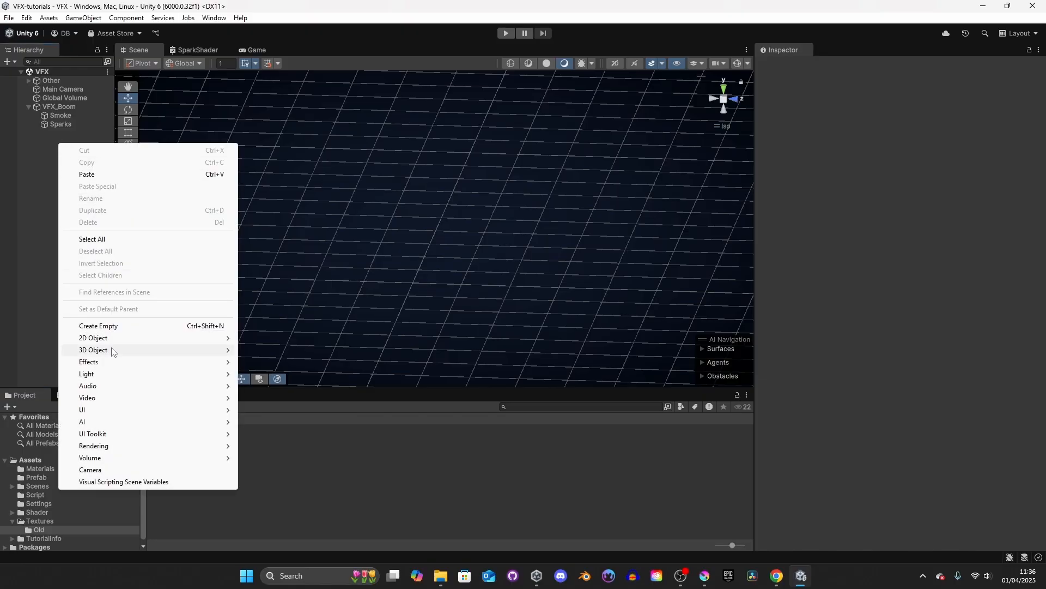
{"action": "mouse_move", "coordinate": [90, 362]}
{"action": "left_click", "coordinate": [279, 359]}
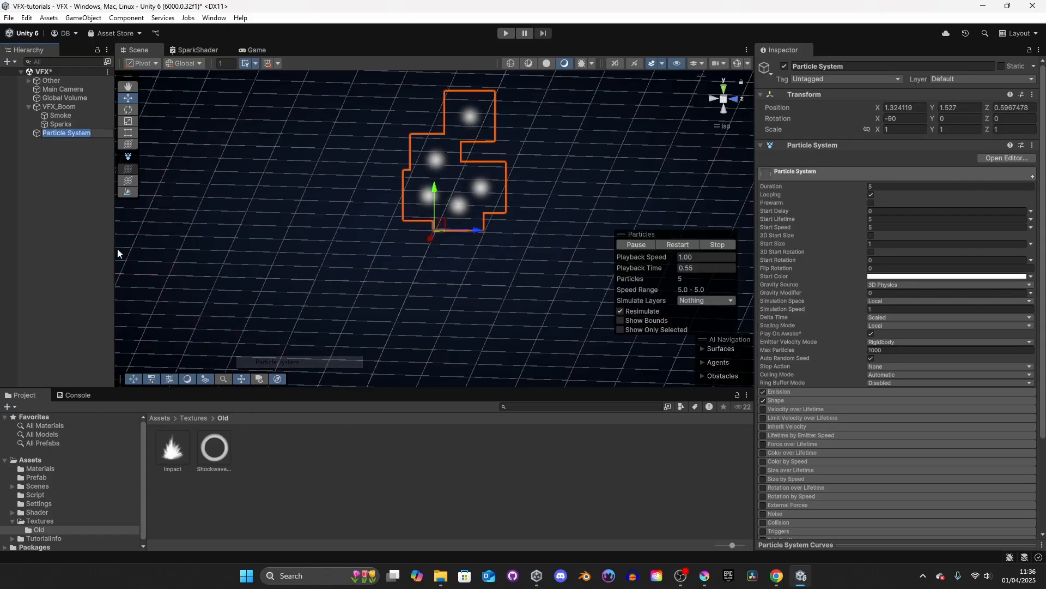
{"action": "type", "text": "Im"}
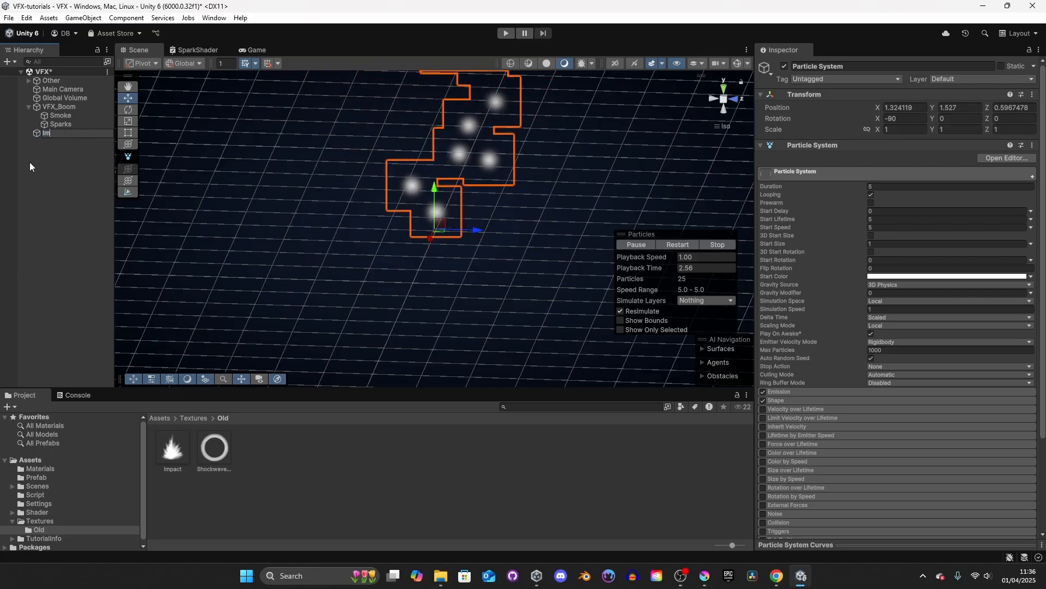
{"action": "type", "text": "pact"}
{"action": "key", "text": "Return"}
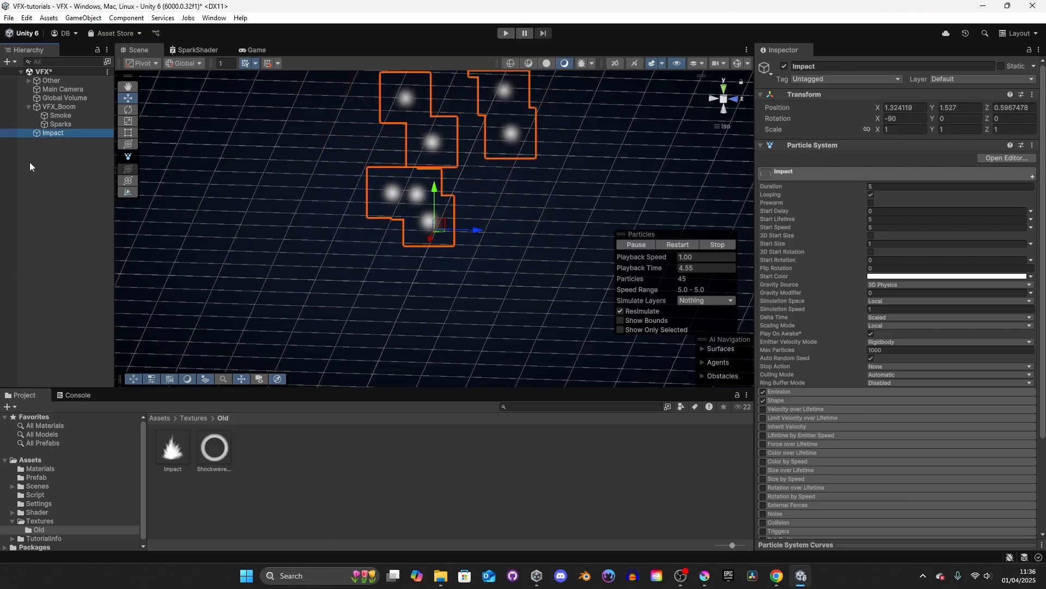
{"action": "left_click_drag", "start_coordinate": [59, 134], "coordinate": [48, 109]}
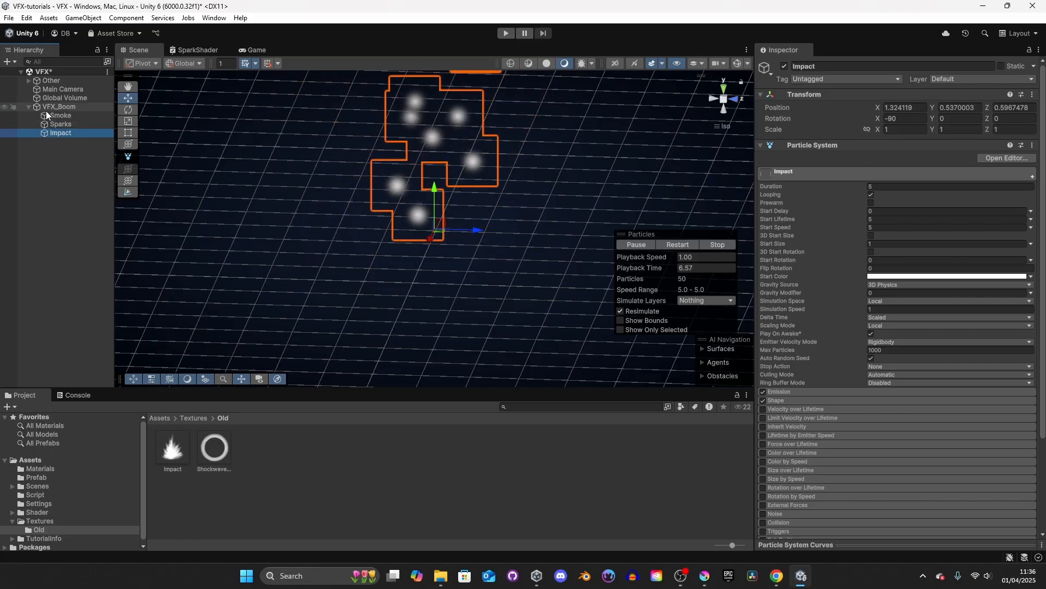
{"action": "left_click", "coordinate": [719, 245]}
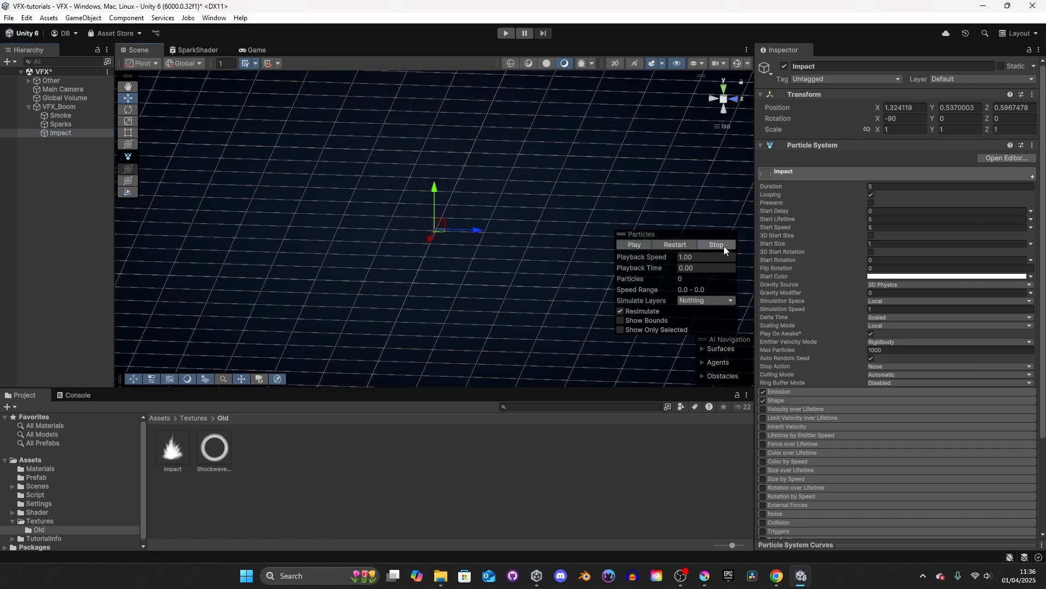
Set Impact's duration to 1, its start lifetime to random between two constants 0.09 and 0.12, and its start speed to 0
{"action": "left_click", "coordinate": [872, 187]}
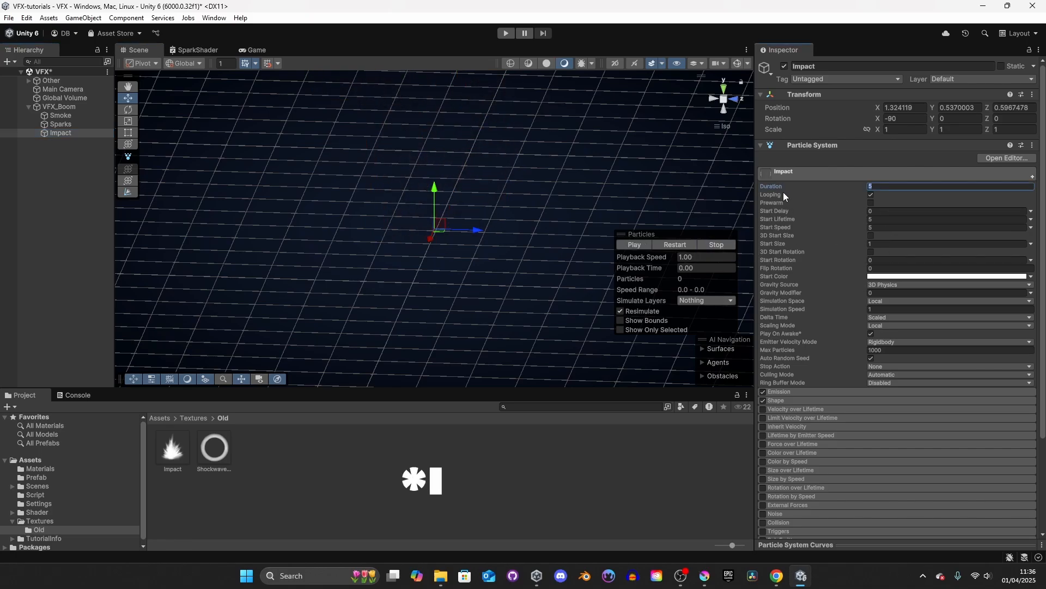
{"action": "type", "text": "1"}
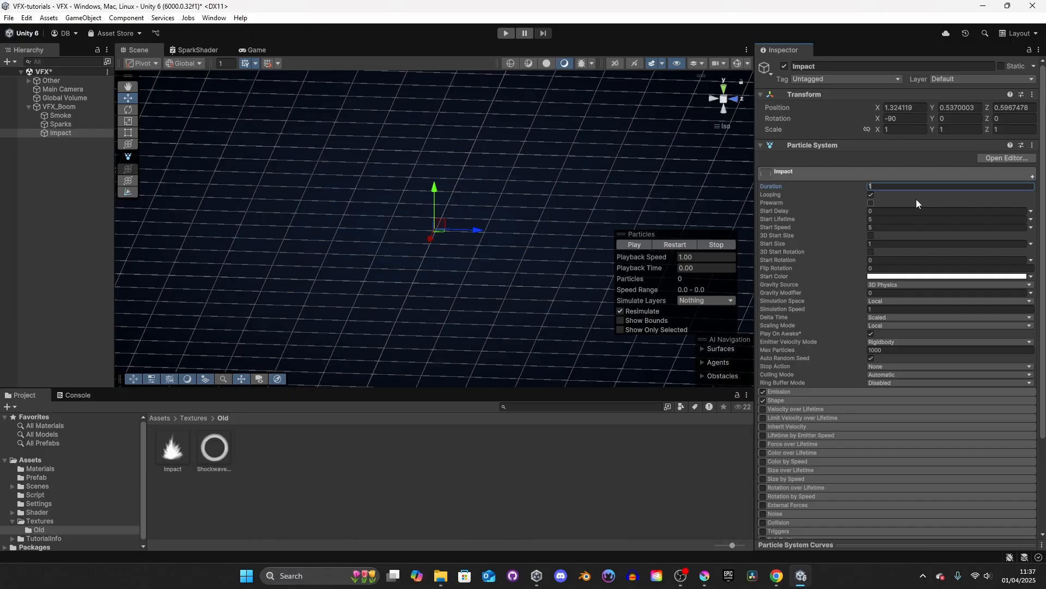
{"action": "left_click", "coordinate": [1031, 219]}
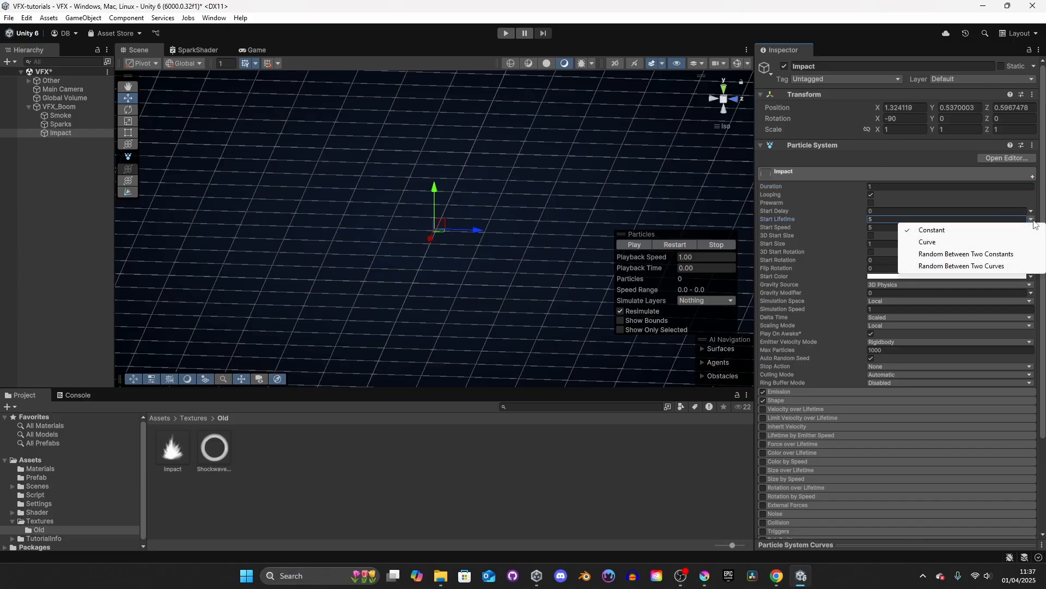
{"action": "left_click", "coordinate": [973, 254]}
{"action": "left_click", "coordinate": [909, 218]}
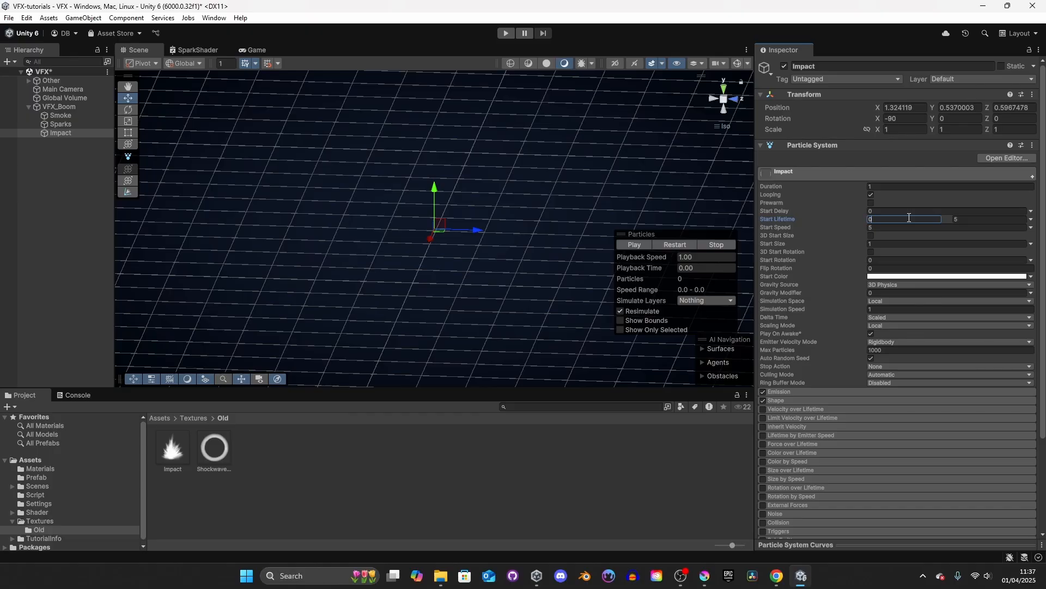
{"action": "type", "text": "0.09"}
{"action": "key", "text": "Tab"}
{"action": "type", "text": "0.12"}
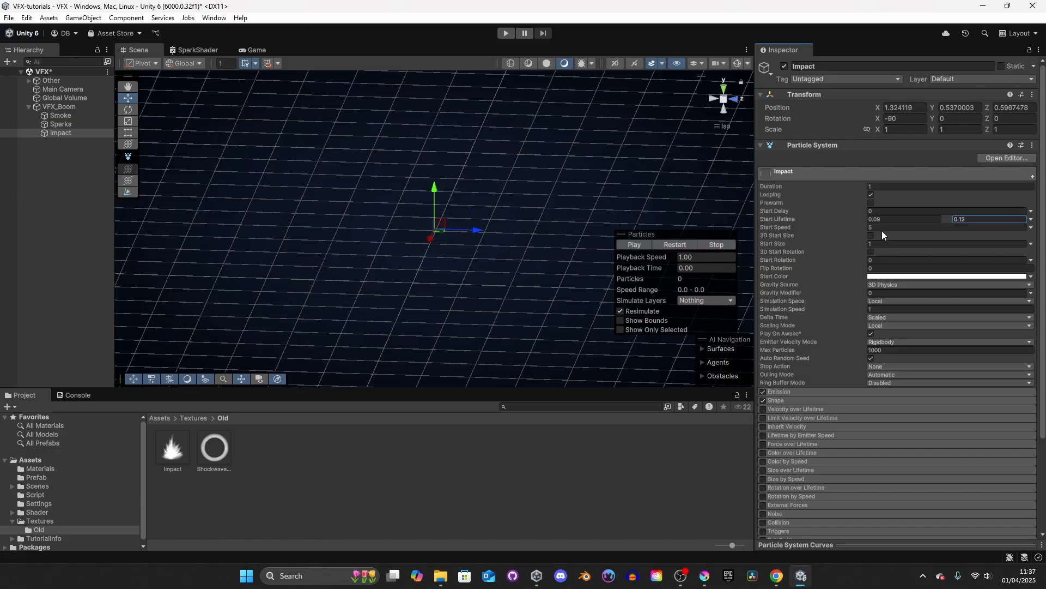
{"action": "left_click", "coordinate": [885, 228]}
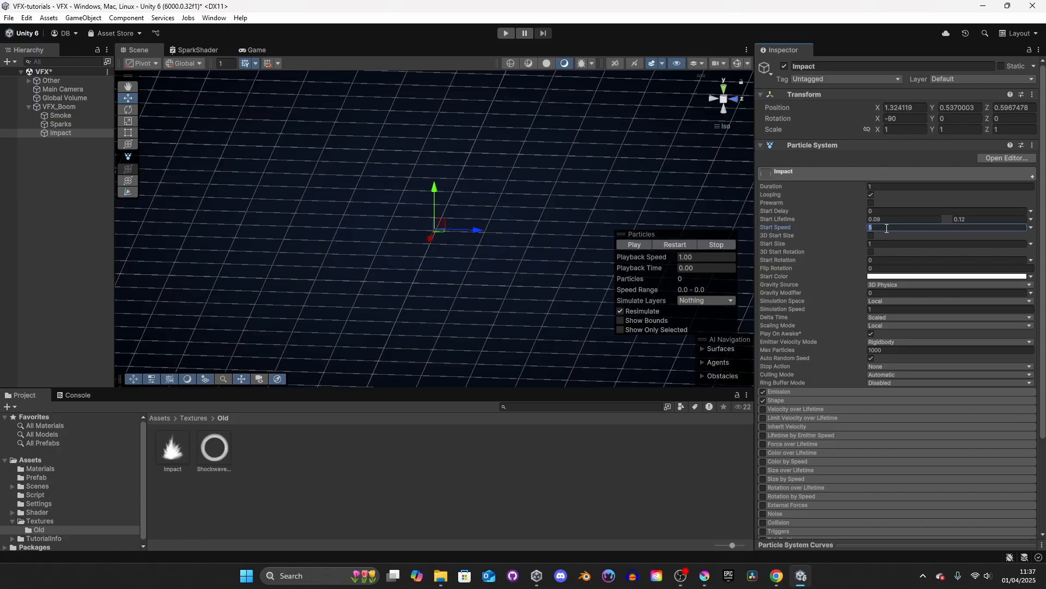
Enable 3D Start Size as random between two constants: X 0.8 and 0.3, Y 1 and 2, Z 0.8 and 0.3
{"action": "left_click", "coordinate": [878, 243]}
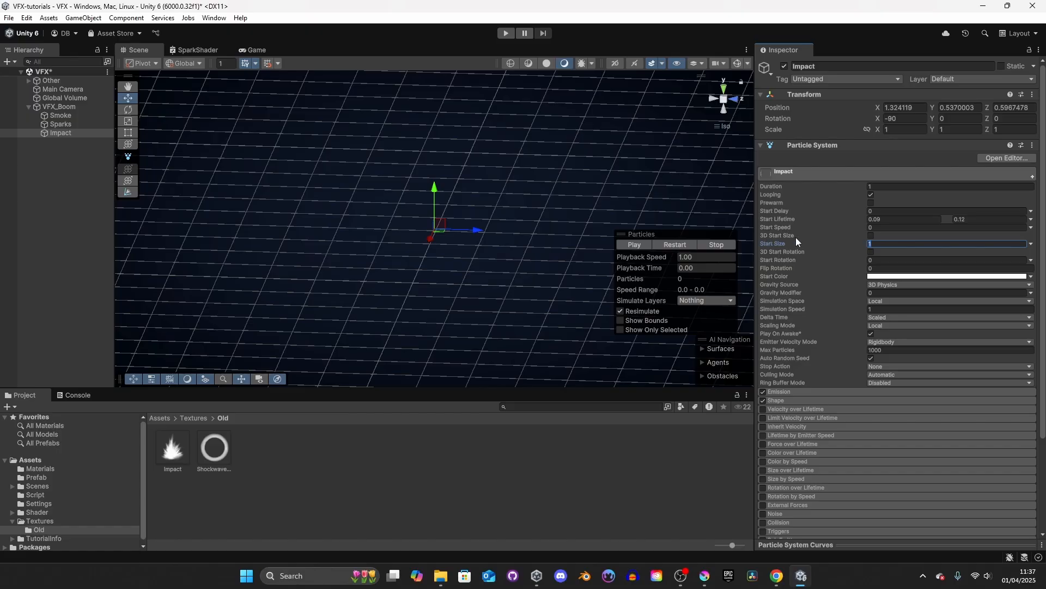
{"action": "left_click", "coordinate": [871, 236]}
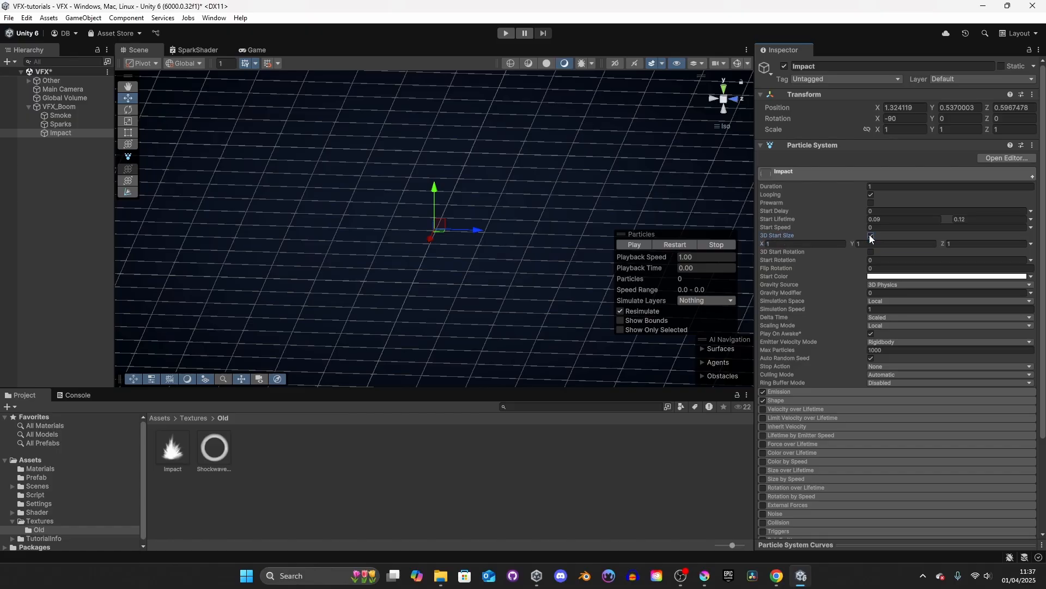
{"action": "left_click", "coordinate": [1031, 243]}
{"action": "left_click", "coordinate": [966, 278]}
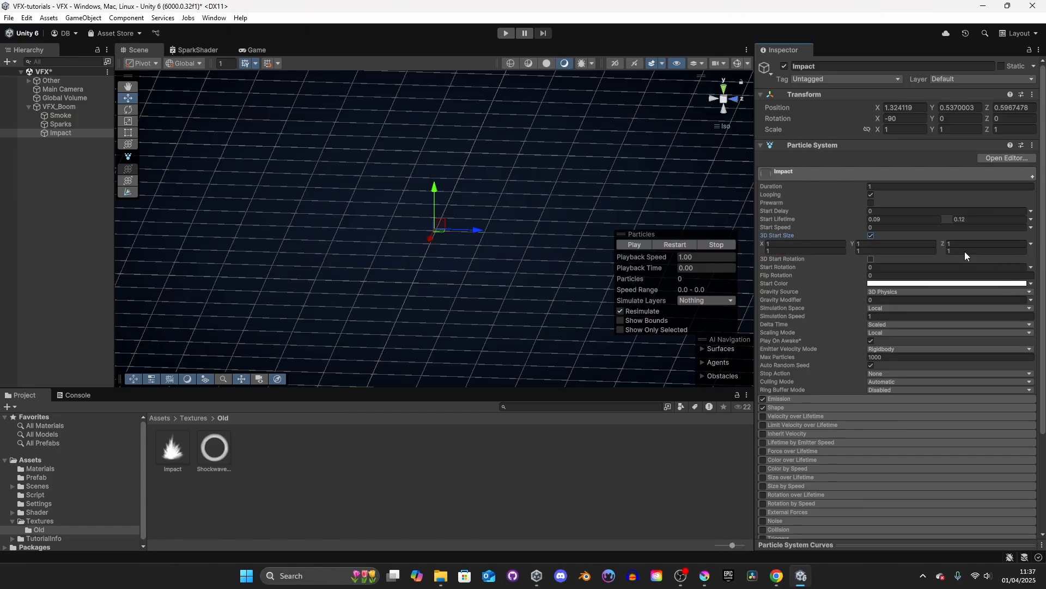
{"action": "left_click", "coordinate": [813, 250]}
{"action": "left_click", "coordinate": [815, 242]}
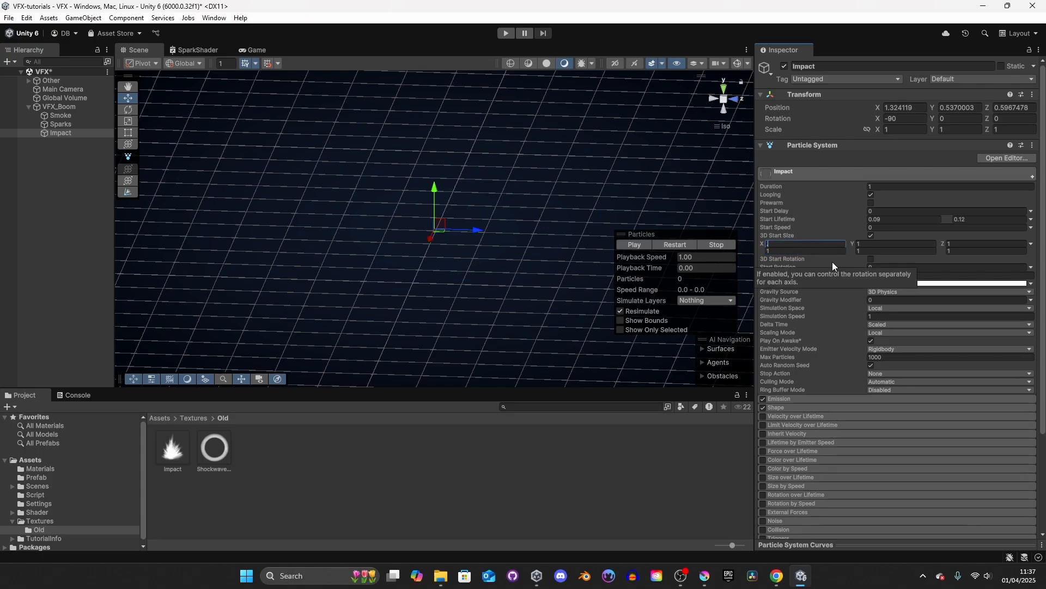
{"action": "type", "text": "0.8"}
{"action": "key", "text": "Tab"}
{"action": "type", "text": ".3"}
{"action": "key", "text": "Tab"}
{"action": "key", "text": "Tab"}
{"action": "type", "text": "0.8"}
{"action": "key", "text": "Tab"}
{"action": "key", "text": "BackSpace"}
{"action": "type", "text": "0.3"}
Enable 3D Start Rotation as random between two constants, with Y ranging between 360 and 0
{"action": "left_click", "coordinate": [872, 260]}
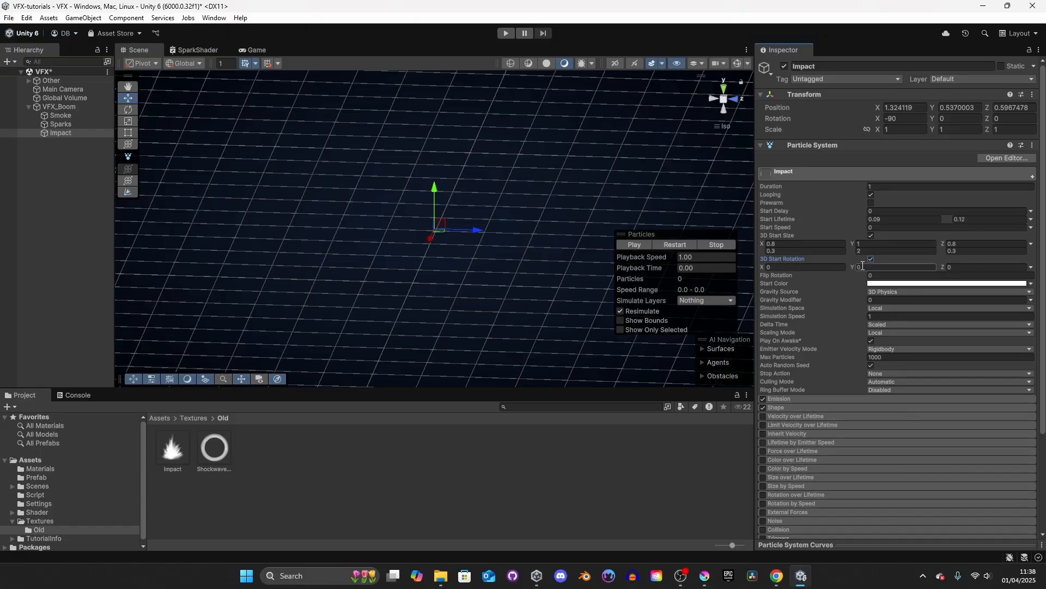
{"action": "left_click", "coordinate": [1031, 267]}
{"action": "left_click", "coordinate": [960, 301]}
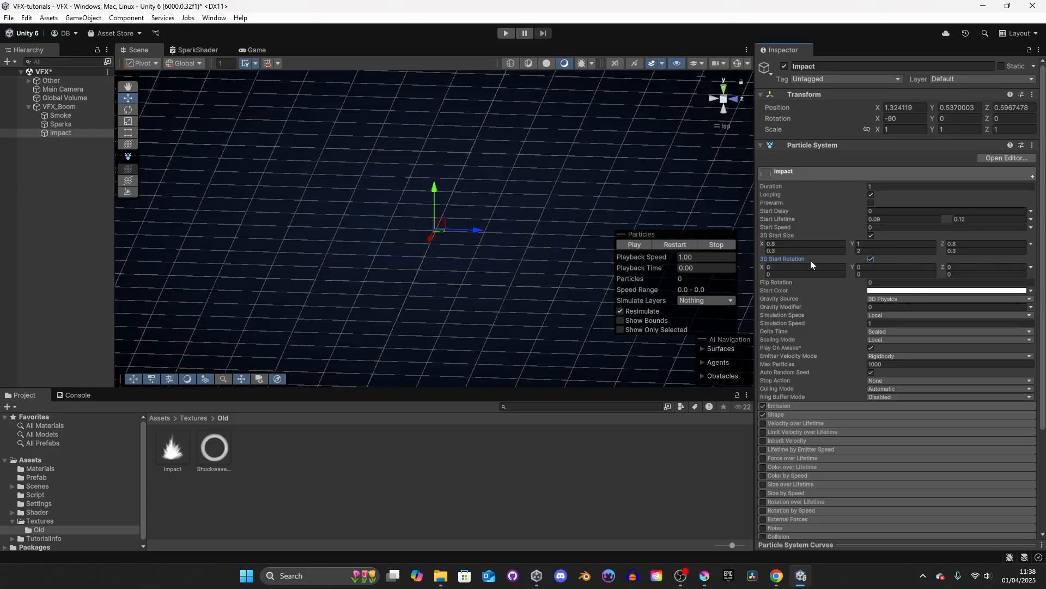
{"action": "left_click", "coordinate": [892, 267]}
{"action": "type", "text": "360"}
Set the emission rate over time to 0 and add a burst with a count of 5
{"action": "scroll", "coordinate": [805, 348], "scroll_direction": "down", "scroll_amount": 3}
{"action": "left_click", "coordinate": [806, 348]}
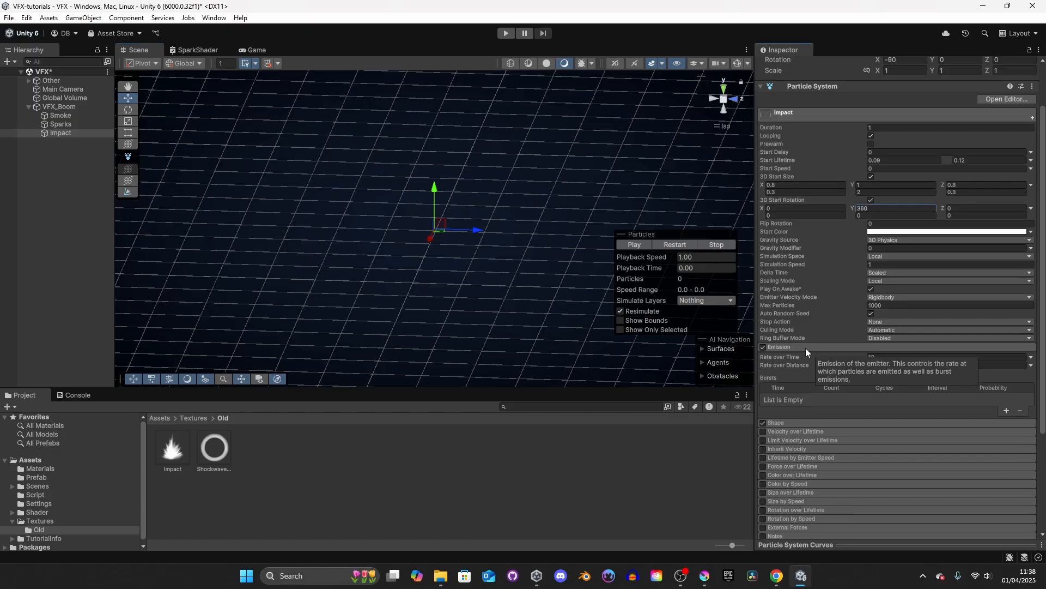
{"action": "left_click", "coordinate": [884, 357]}
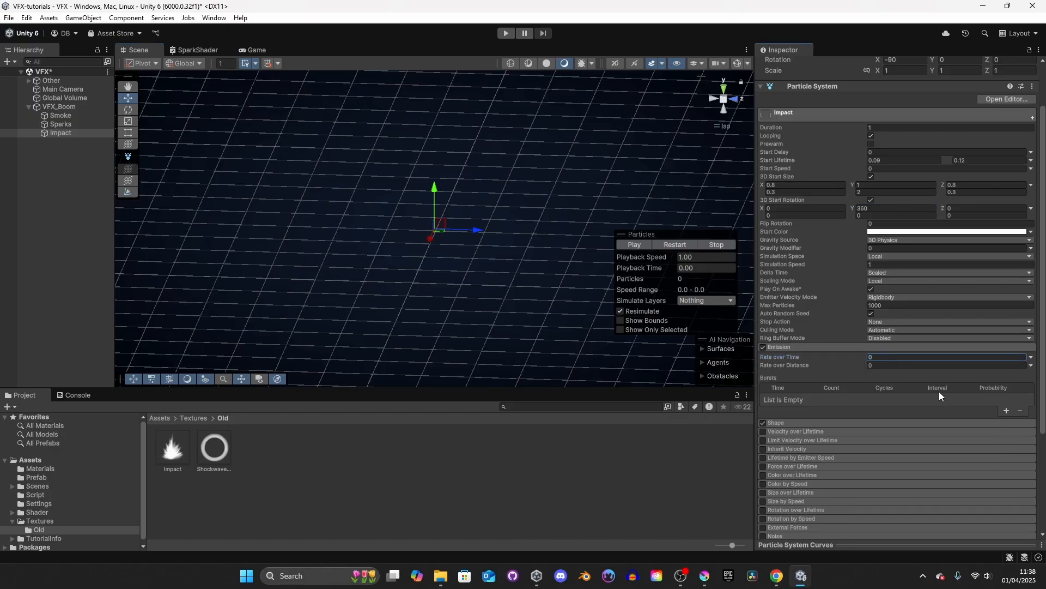
{"action": "left_click", "coordinate": [1007, 411]}
{"action": "left_click", "coordinate": [825, 400]}
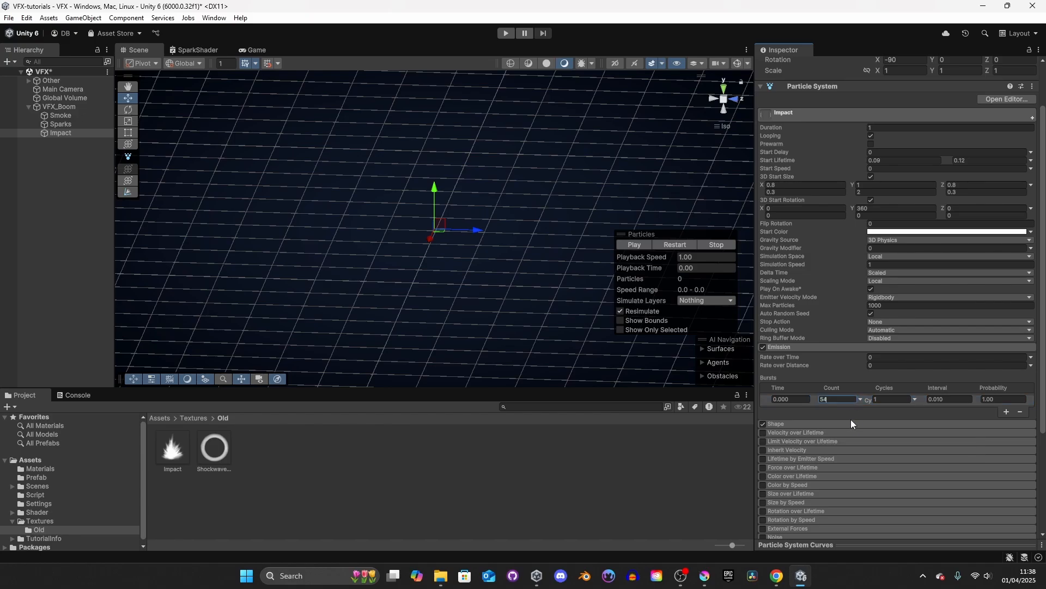
Disable the Shape module of the Impact particle system
{"action": "left_click", "coordinate": [855, 424]}
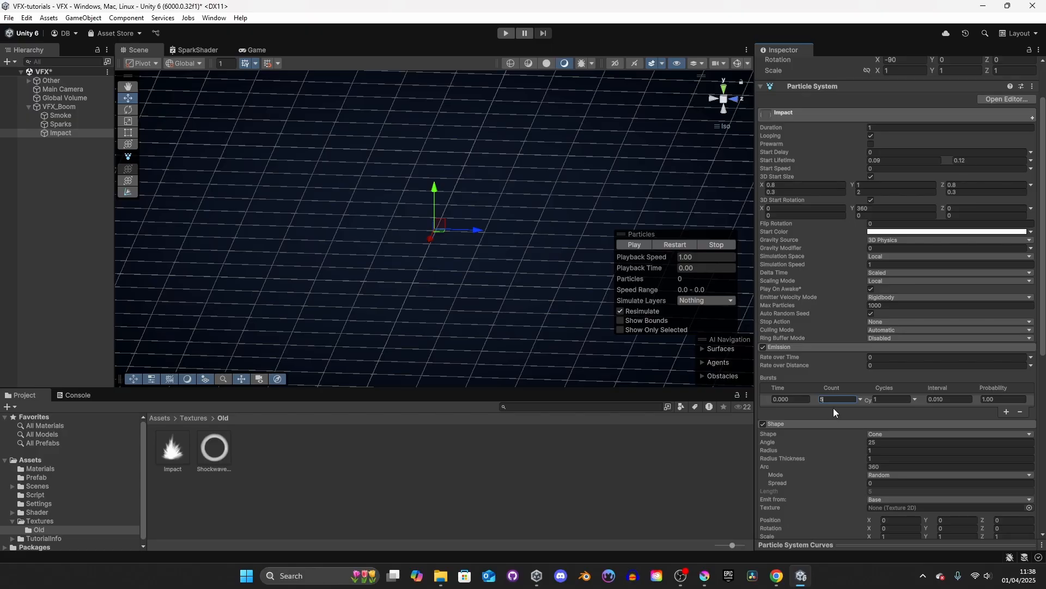
{"action": "scroll", "coordinate": [832, 407], "scroll_direction": "down", "scroll_amount": 3}
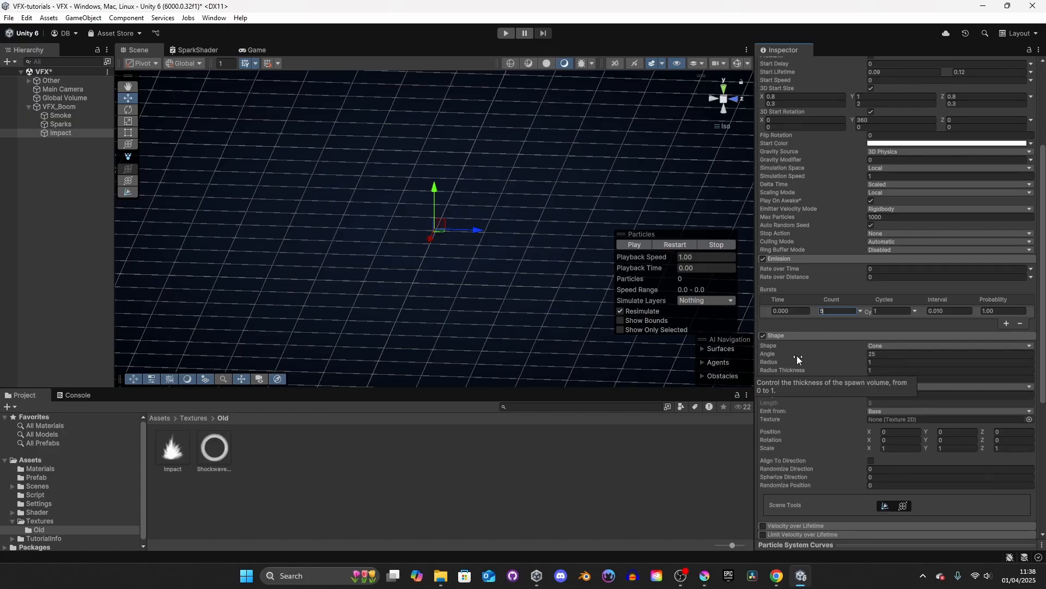
{"action": "left_click", "coordinate": [764, 335]}
{"action": "left_click", "coordinate": [786, 335]}
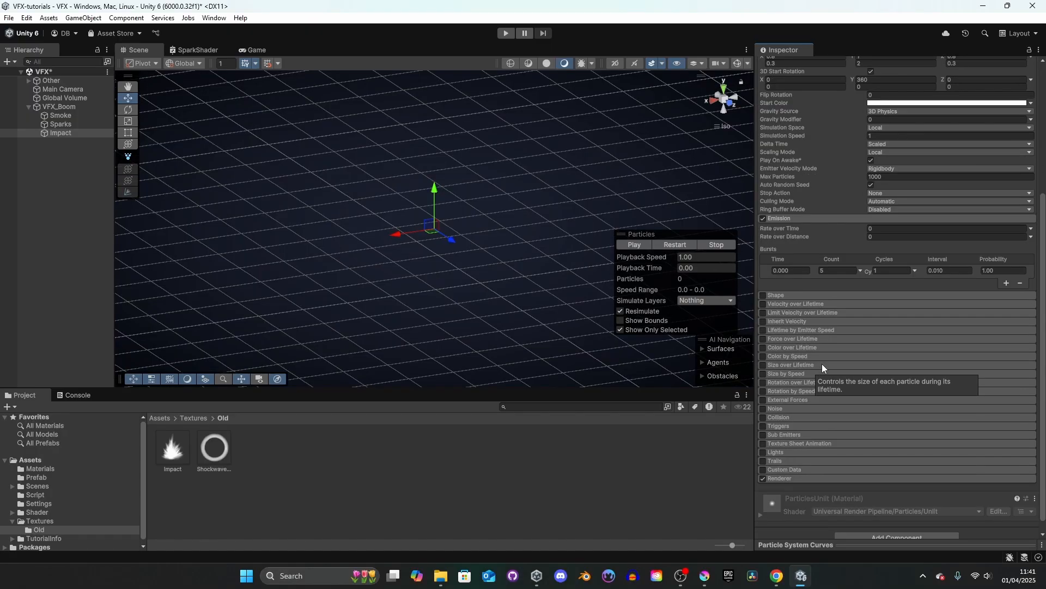
Enable the Size over Lifetime module with separate axes
{"action": "left_click", "coordinate": [763, 365]}
{"action": "left_click", "coordinate": [793, 365]}
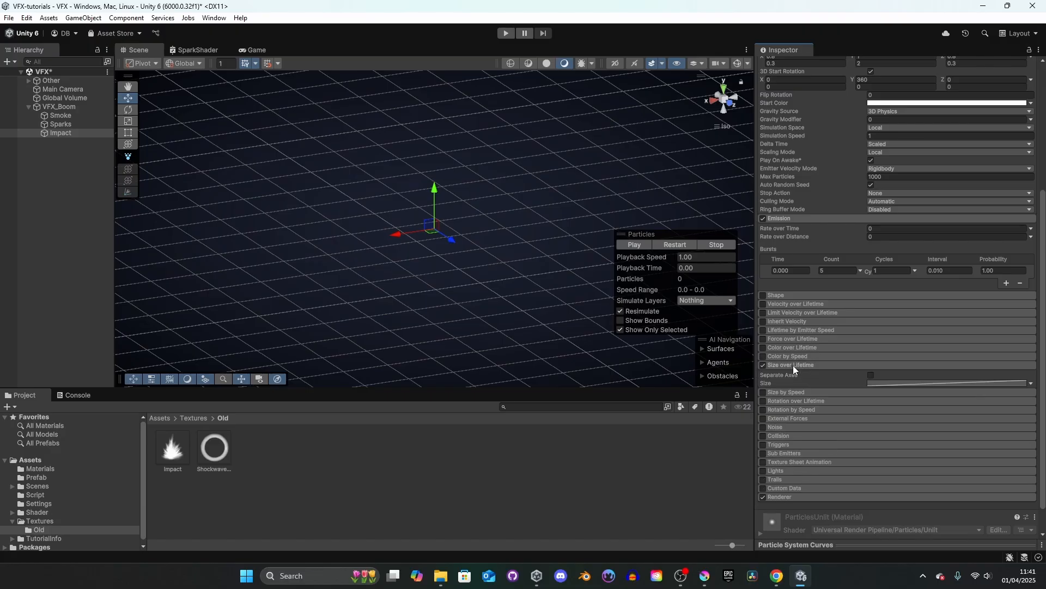
{"action": "left_click", "coordinate": [871, 375]}
Set the X and Z curves of Size over Lifetime to a flat constant at 1.0
{"action": "left_click", "coordinate": [820, 383]}
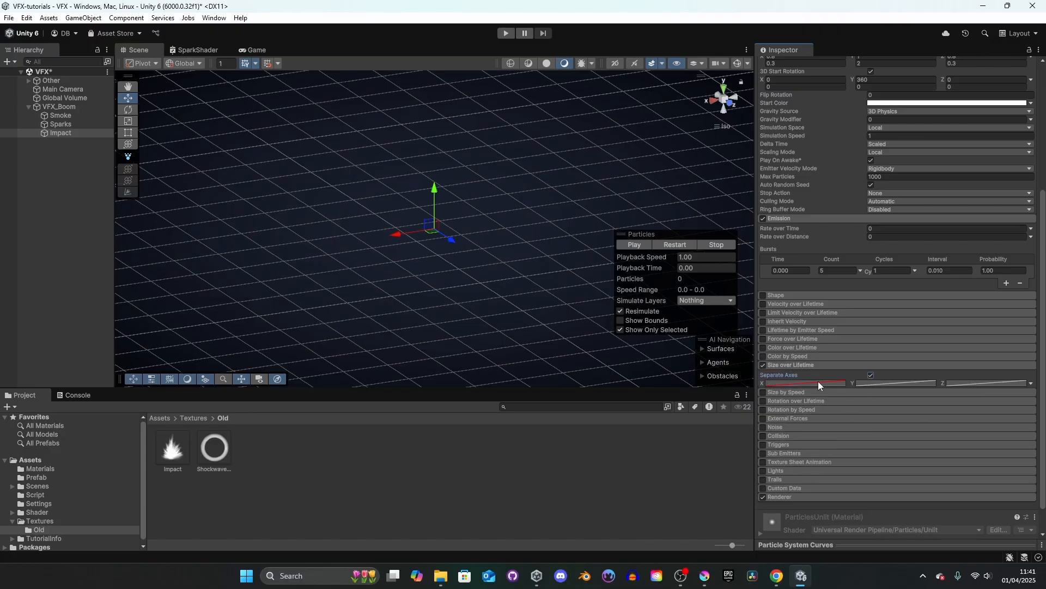
{"action": "left_click_drag", "start_coordinate": [914, 543], "coordinate": [911, 423]}
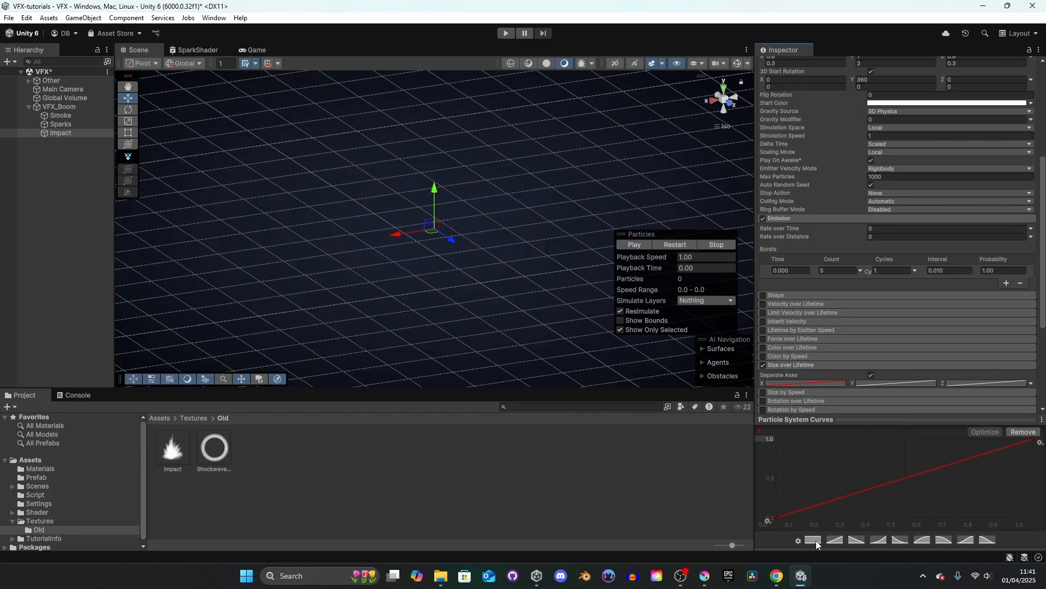
{"action": "left_click_drag", "start_coordinate": [777, 519], "coordinate": [770, 440]}
{"action": "left_click", "coordinate": [1034, 439]}
{"action": "left_click_drag", "start_coordinate": [1010, 446], "coordinate": [1000, 439]}
{"action": "left_click", "coordinate": [816, 538]}
{"action": "left_click", "coordinate": [1006, 384]}
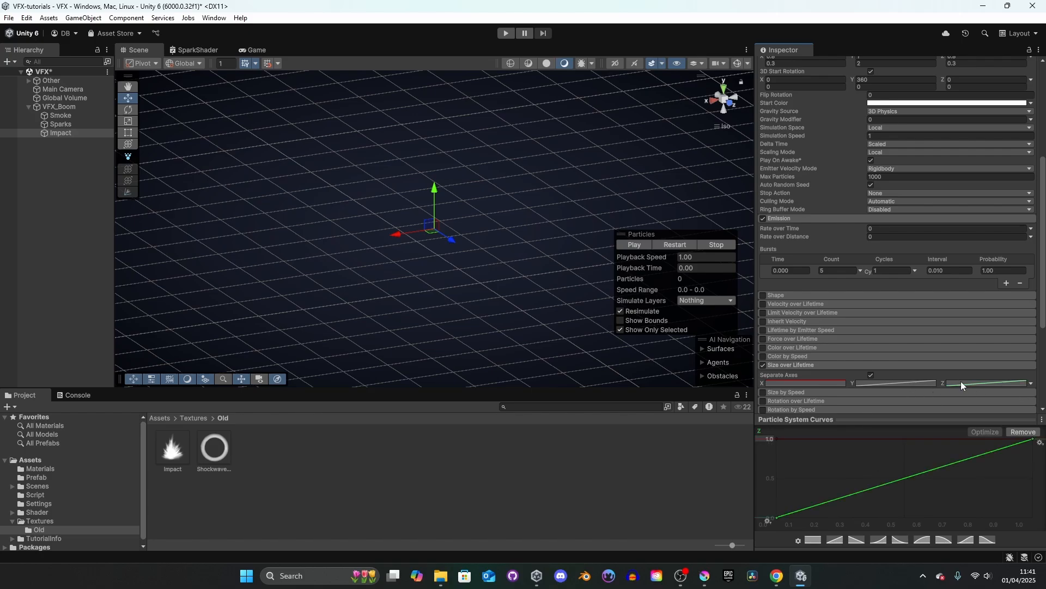
{"action": "left_click", "coordinate": [812, 541]}
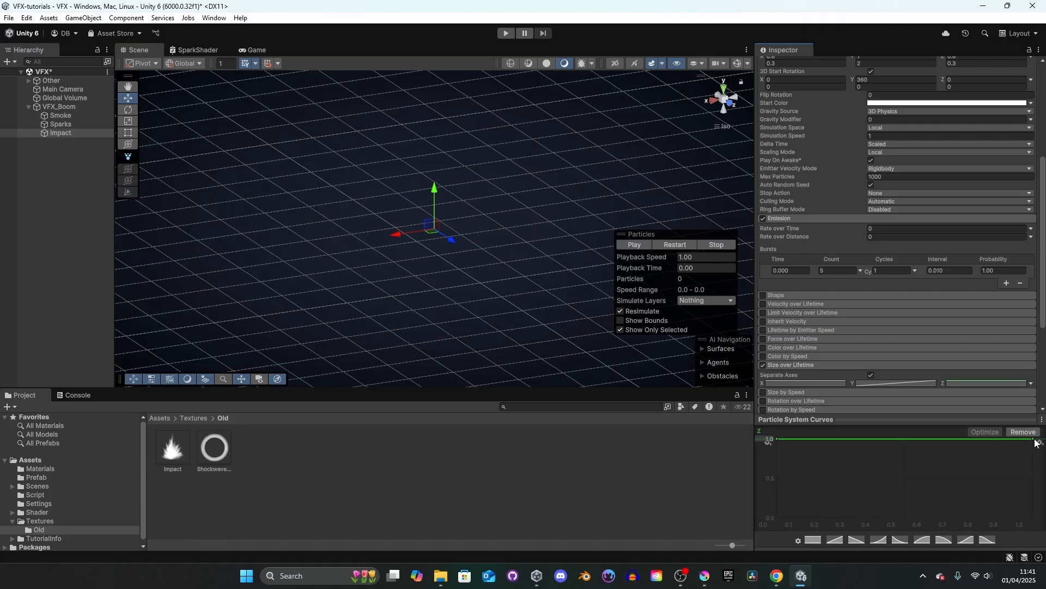
Set the Y curve of Size over Lifetime to the rising ease-in preset
{"action": "left_click", "coordinate": [890, 385]}
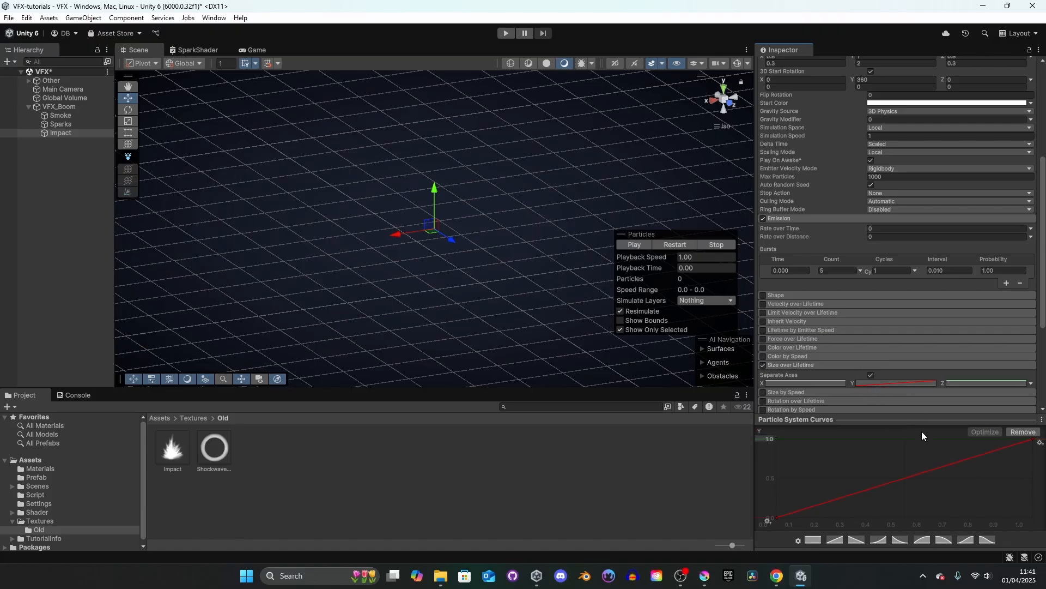
{"action": "left_click", "coordinate": [881, 540]}
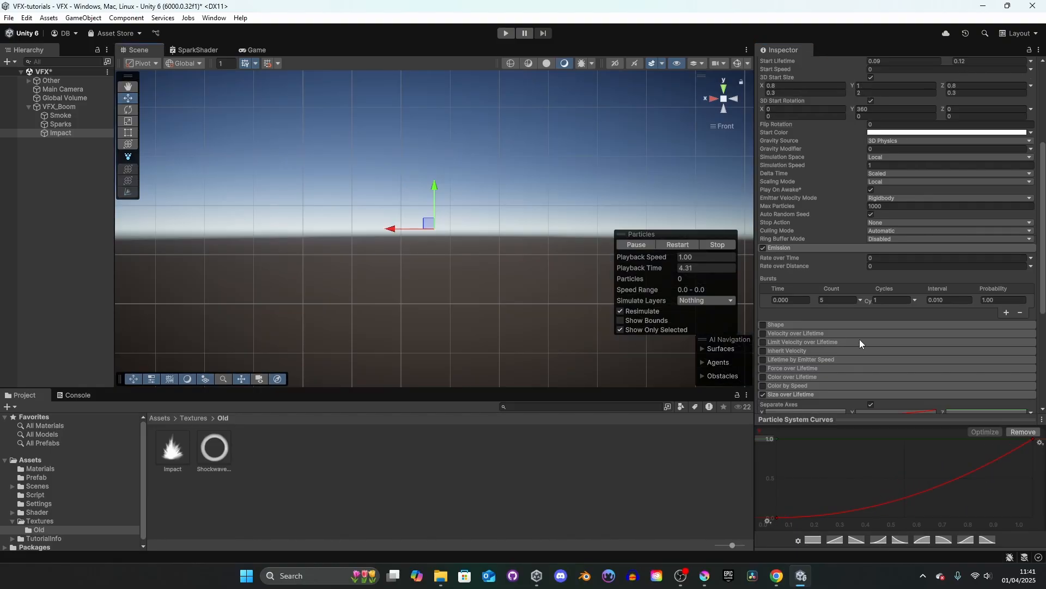
Reset the Impact object's transform so its position and rotation are 0 on all axes
{"action": "scroll", "coordinate": [859, 339], "scroll_direction": "up", "scroll_amount": 10}
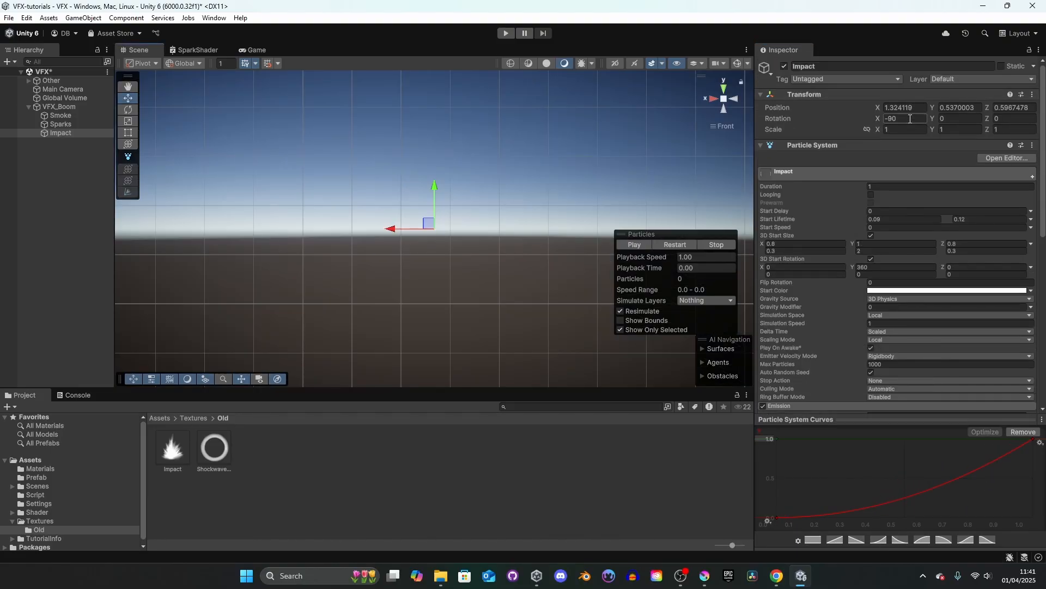
{"action": "left_click", "coordinate": [1003, 94]}
{"action": "right_click", "coordinate": [1006, 106]}
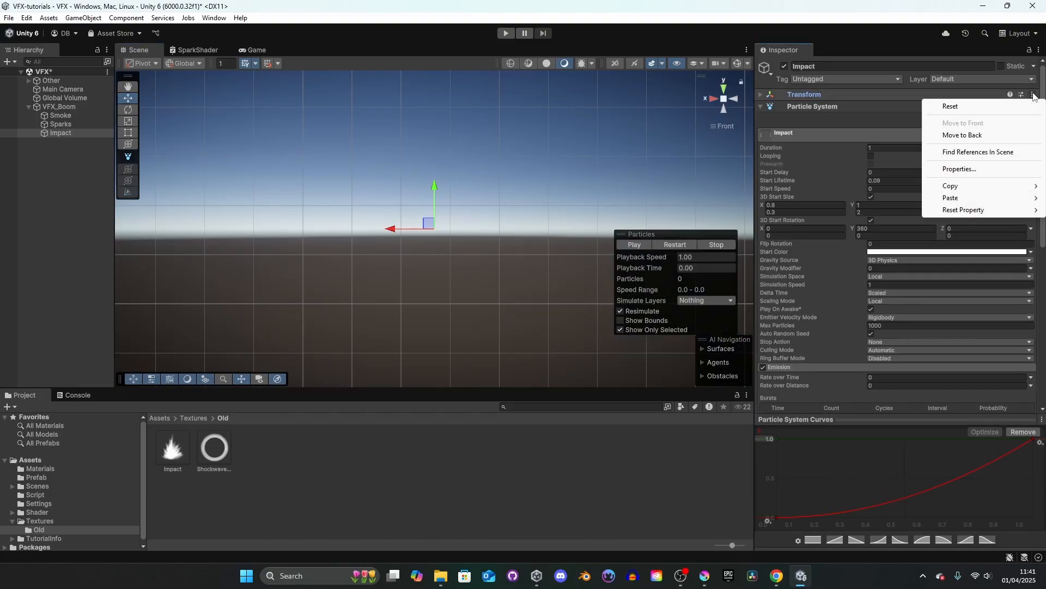
{"action": "left_click", "coordinate": [1006, 107]}
{"action": "left_click", "coordinate": [1009, 95]}
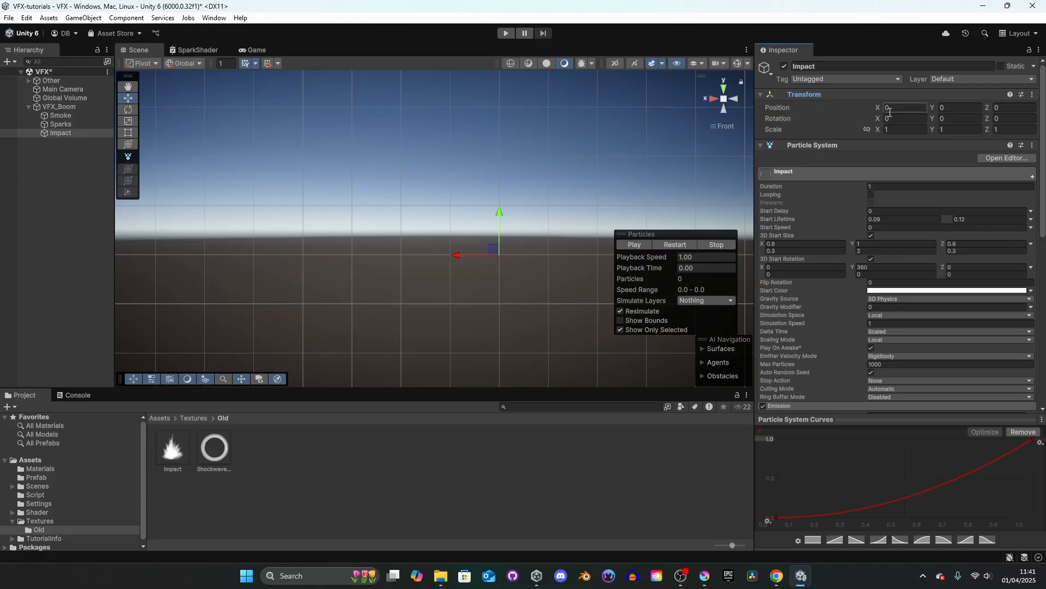
{"action": "left_click", "coordinate": [1032, 94]}
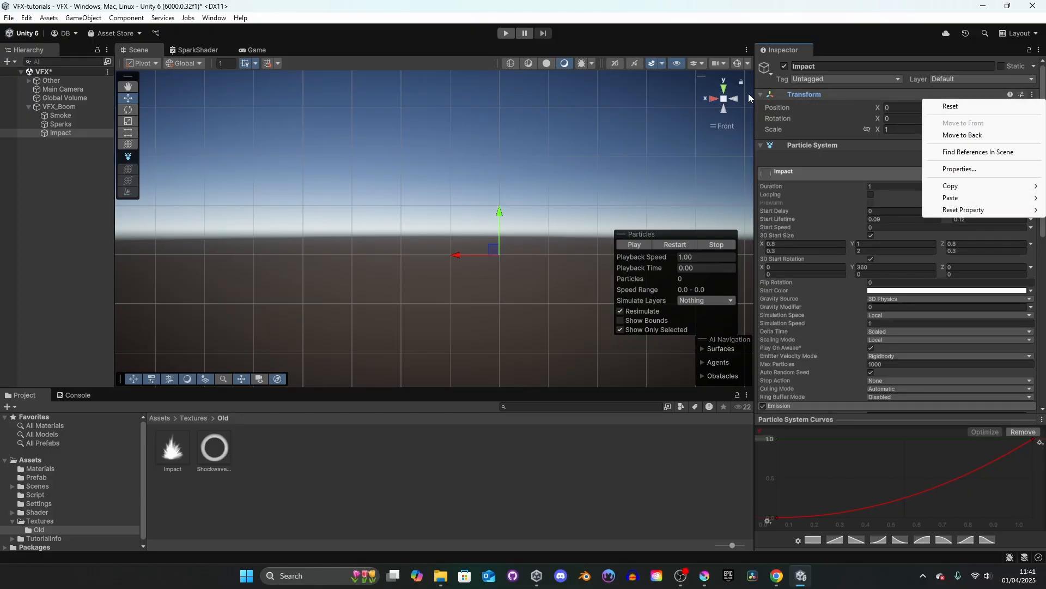
{"action": "left_click", "coordinate": [577, 150]}
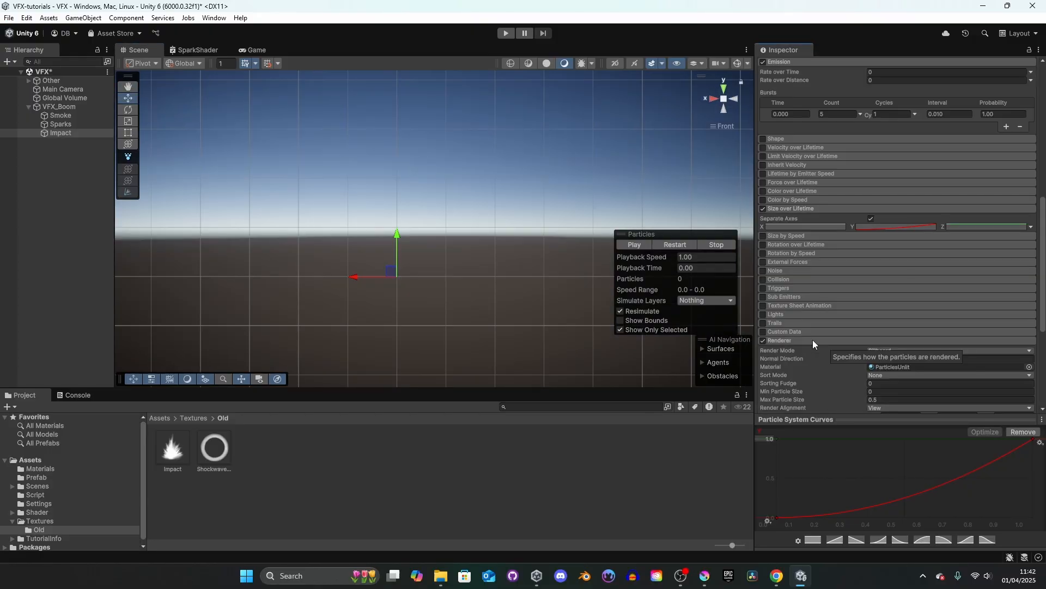
Assign the Impact material from the Shader folder to the Impact particle system's renderer
{"action": "scroll", "coordinate": [814, 344], "scroll_direction": "down", "scroll_amount": 3}
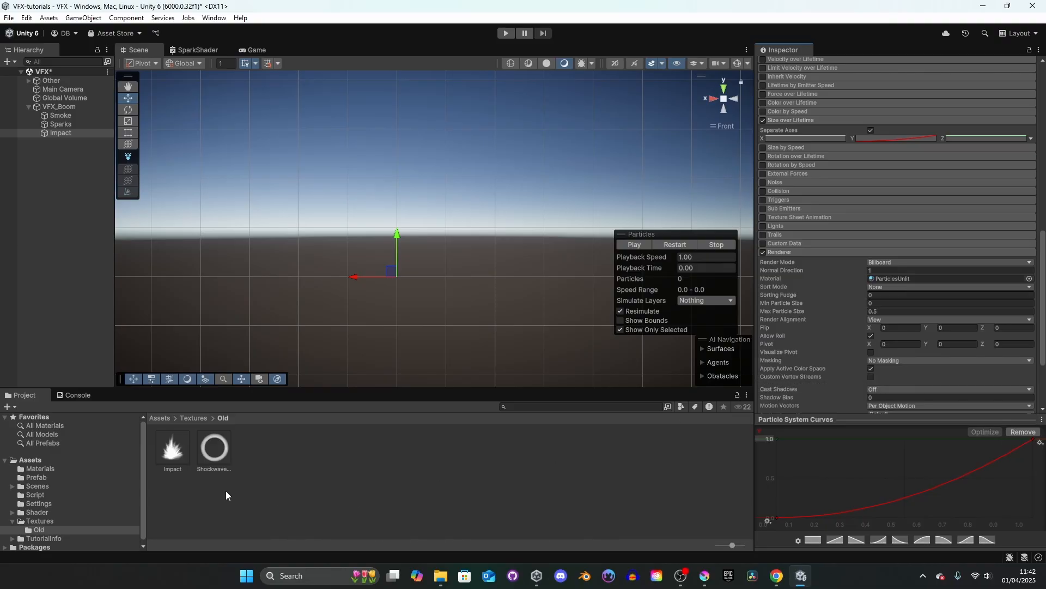
{"action": "left_click", "coordinate": [38, 512]}
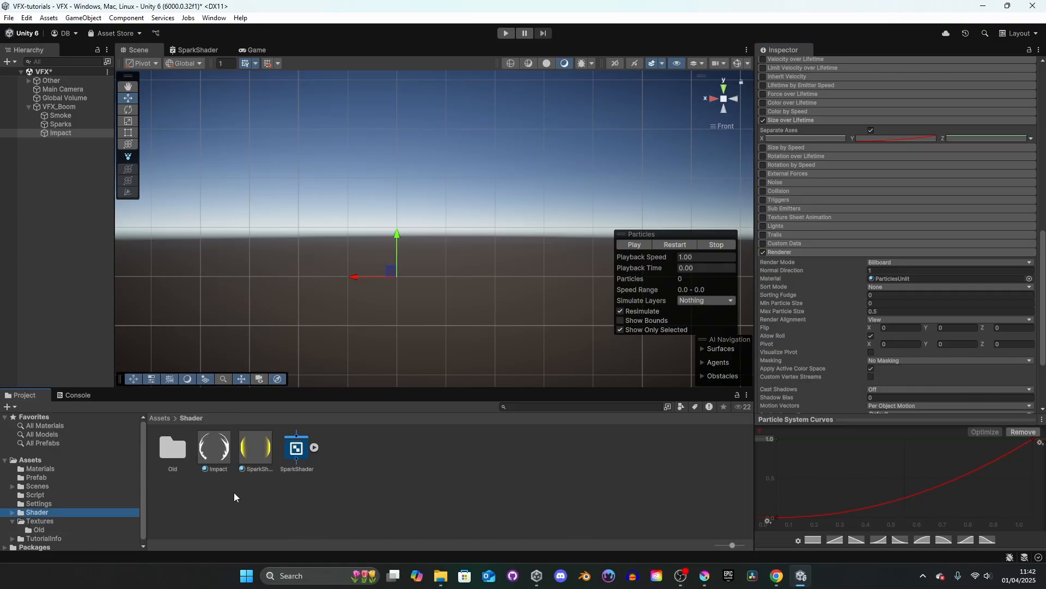
{"action": "left_click_drag", "start_coordinate": [220, 458], "coordinate": [897, 281]}
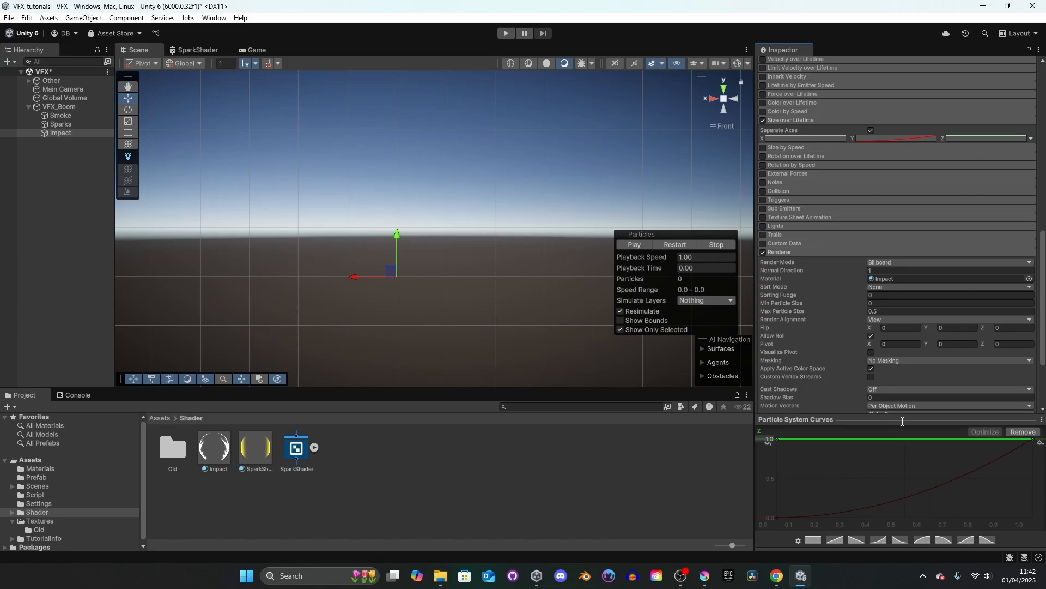
Set the Impact renderer's Y pivot to 0.36 and scrub the playback time to check the burst
{"action": "left_click_drag", "start_coordinate": [702, 269], "coordinate": [668, 266]}
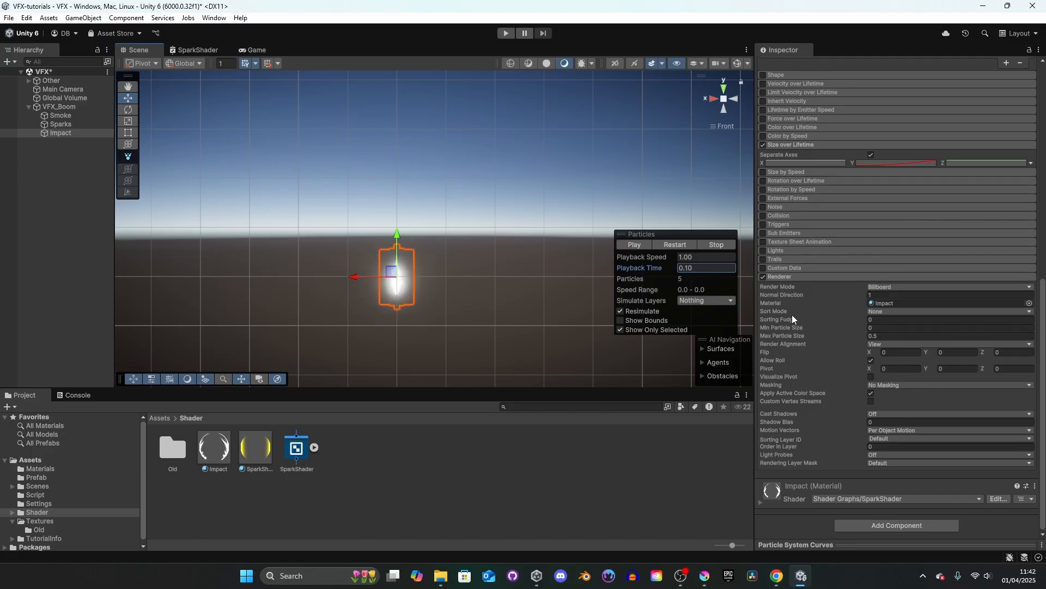
{"action": "left_click", "coordinate": [936, 370]}
{"action": "left_click_drag", "start_coordinate": [936, 367], "coordinate": [943, 367]}
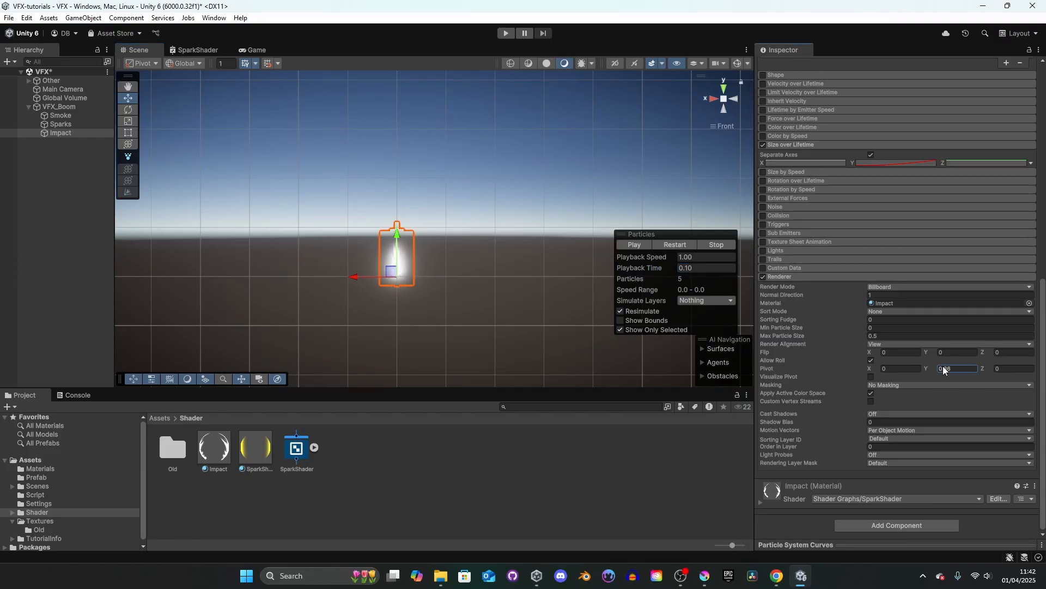
{"action": "scroll", "coordinate": [498, 280], "scroll_direction": "up", "scroll_amount": 5}
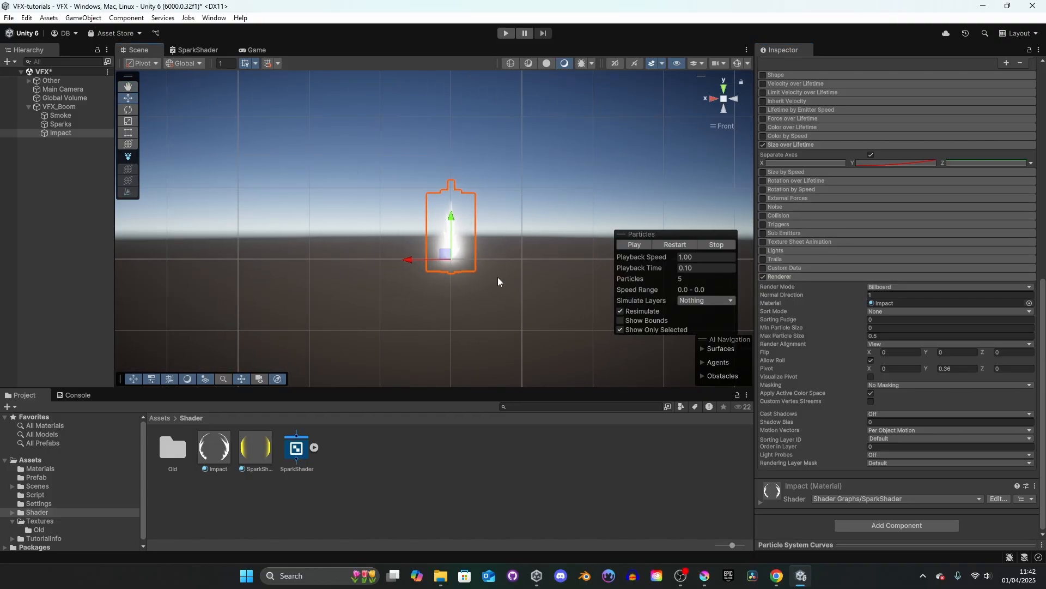
{"action": "middle_click_drag", "start_coordinate": [493, 306], "coordinate": [466, 288]}
{"action": "scroll", "coordinate": [438, 275], "scroll_direction": "up", "scroll_amount": 1}
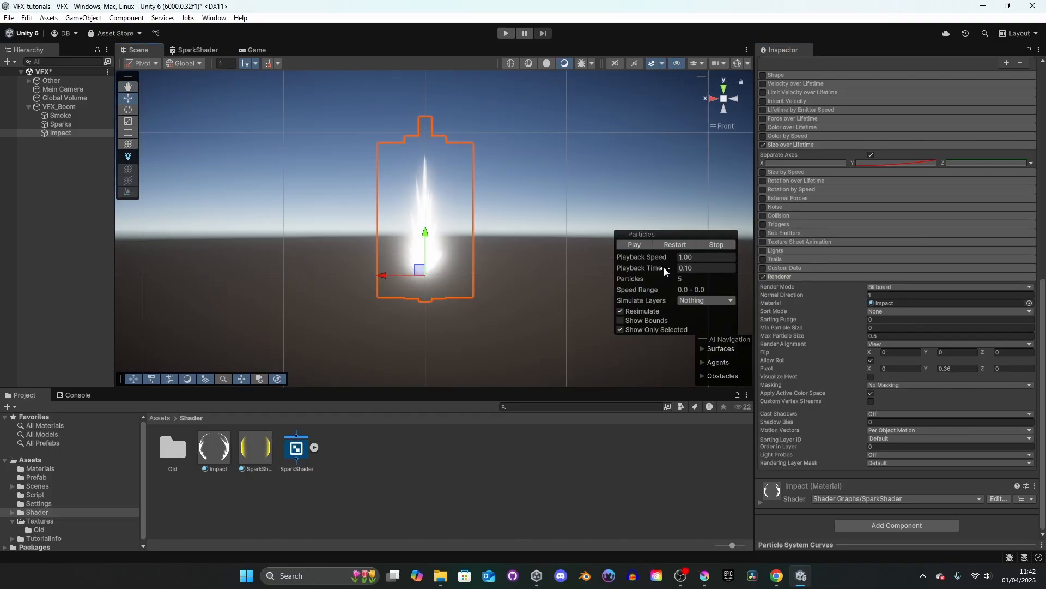
{"action": "mouse_move", "coordinate": [664, 269]}
{"action": "left_mouse_down"}
{"action": "mouse_move", "coordinate": [633, 272]}
{"action": "mouse_move", "coordinate": [678, 271]}
{"action": "left_mouse_up"}
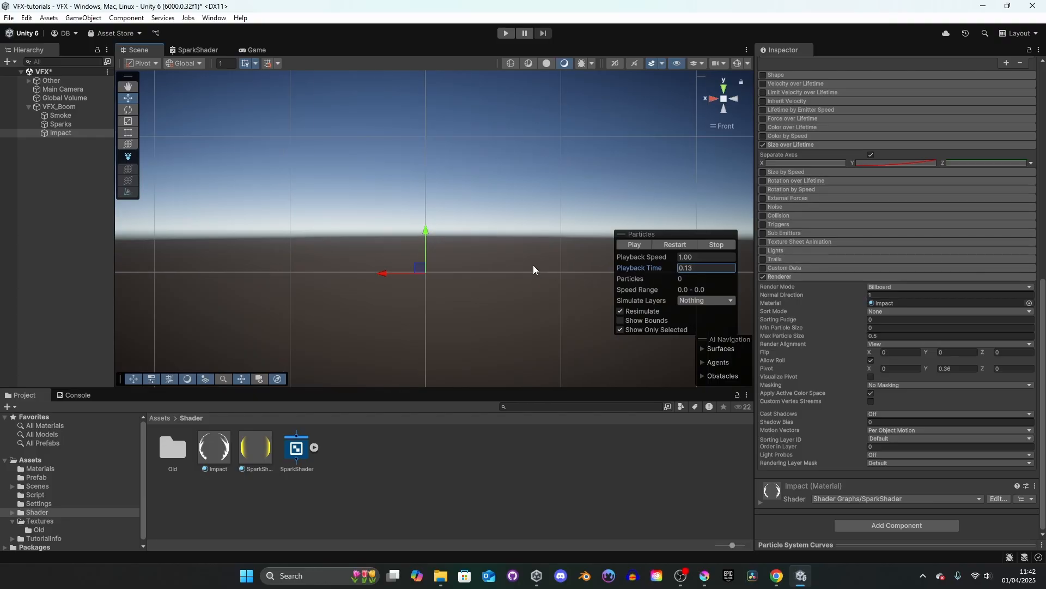
Set the Impact material's HDR color to golden yellow and replay the burst
{"action": "left_click_drag", "start_coordinate": [479, 175], "coordinate": [508, 253], "text": "alt"}
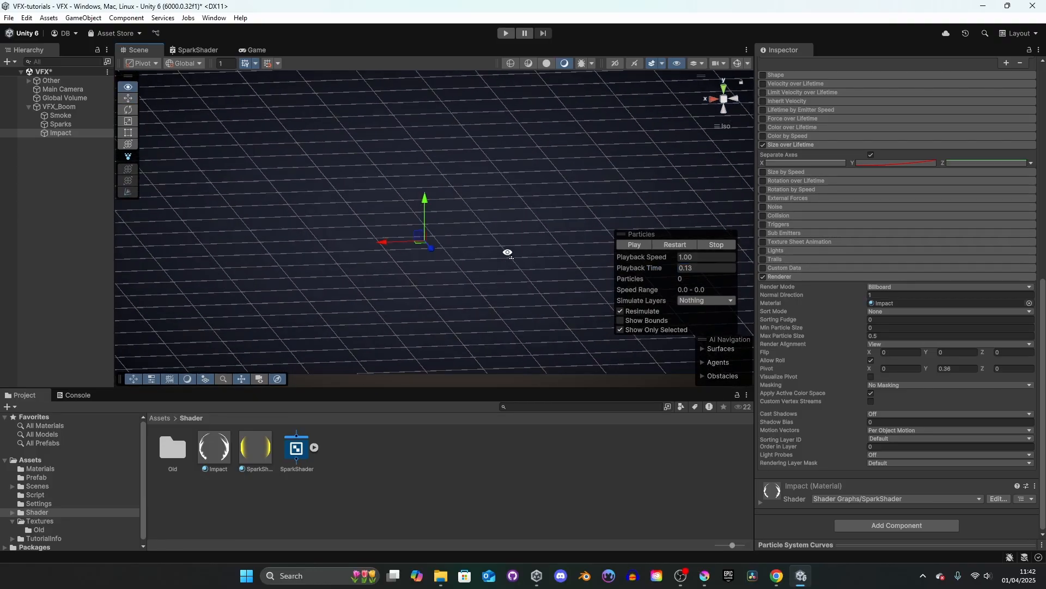
{"action": "right_click_drag", "start_coordinate": [507, 252], "coordinate": [498, 234]}
{"action": "left_click", "coordinate": [905, 487]}
{"action": "scroll", "coordinate": [917, 466], "scroll_direction": "down", "scroll_amount": 6}
{"action": "left_click", "coordinate": [964, 427]}
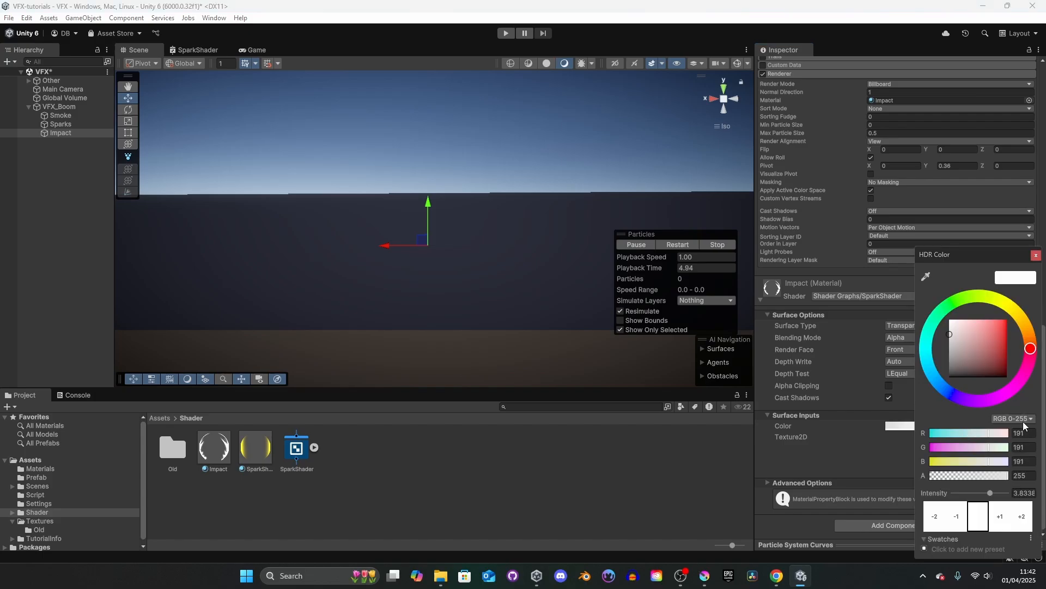
{"action": "left_click_drag", "start_coordinate": [1019, 319], "coordinate": [1015, 311]}
{"action": "left_click", "coordinate": [1003, 327]}
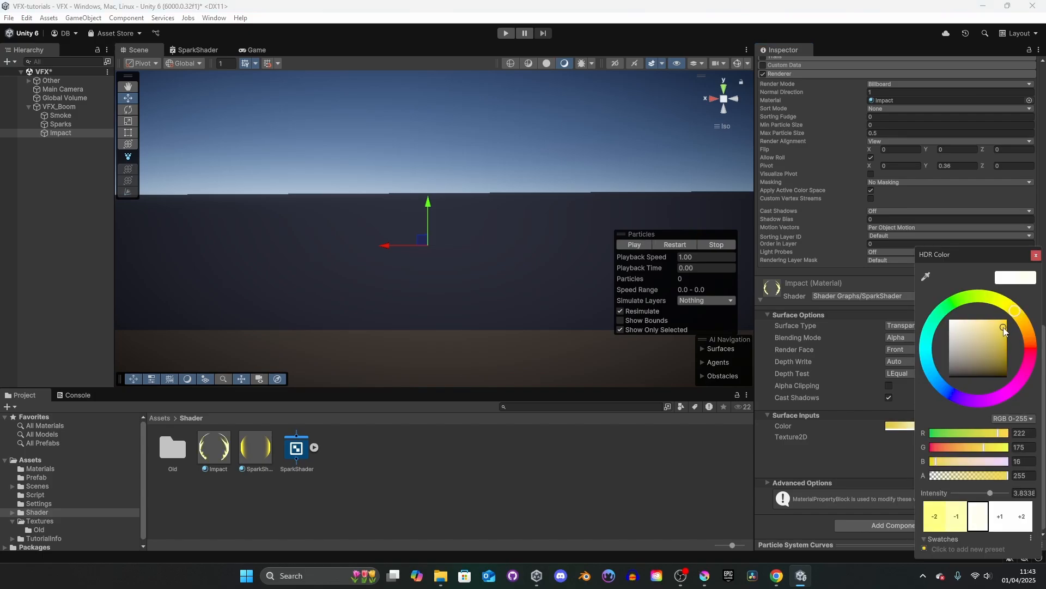
{"action": "left_click", "coordinate": [676, 245]}
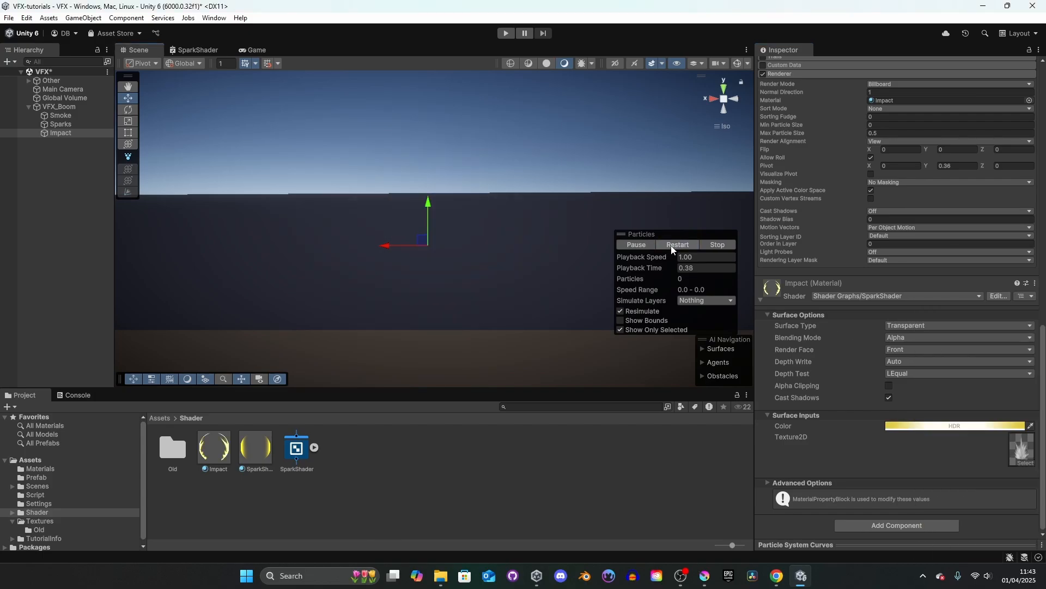
Set the intensity of the Impact material's HDR color to 3
{"action": "left_click", "coordinate": [959, 426]}
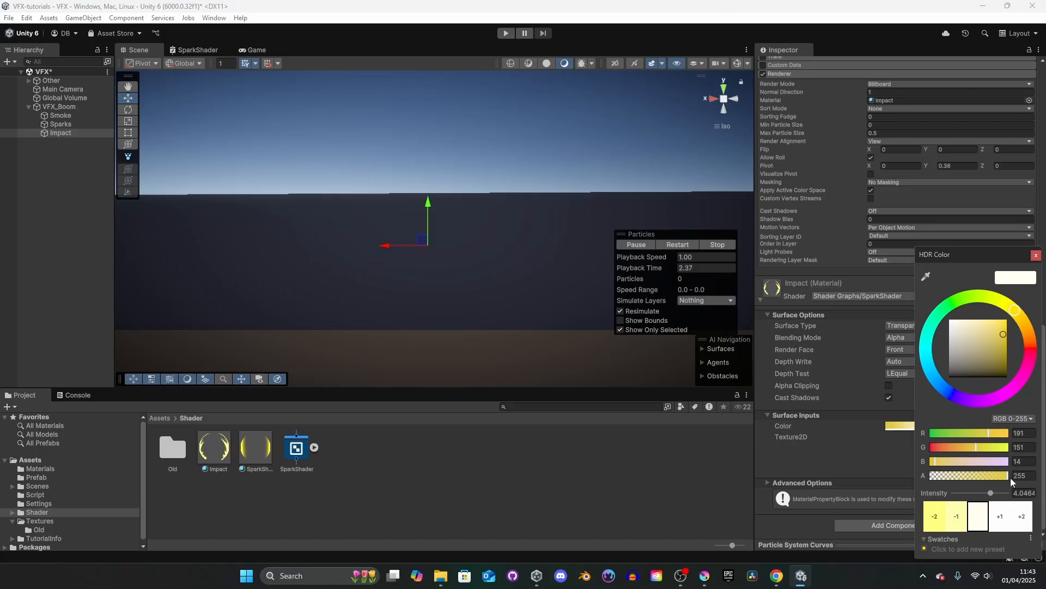
{"action": "left_click", "coordinate": [960, 515]}
{"action": "left_click", "coordinate": [1025, 492]}
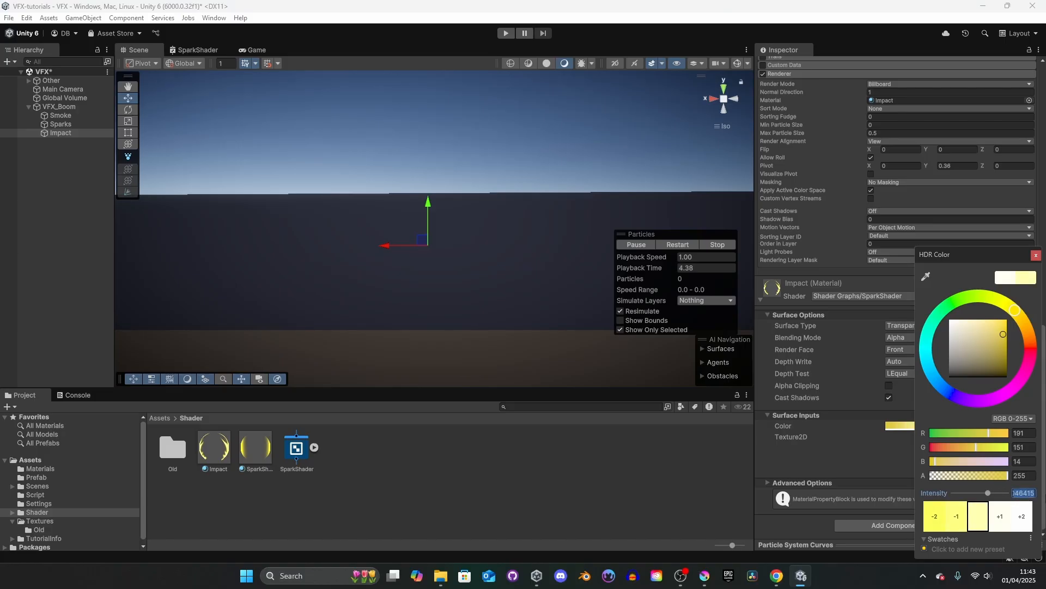
{"action": "type", "text": "3"}
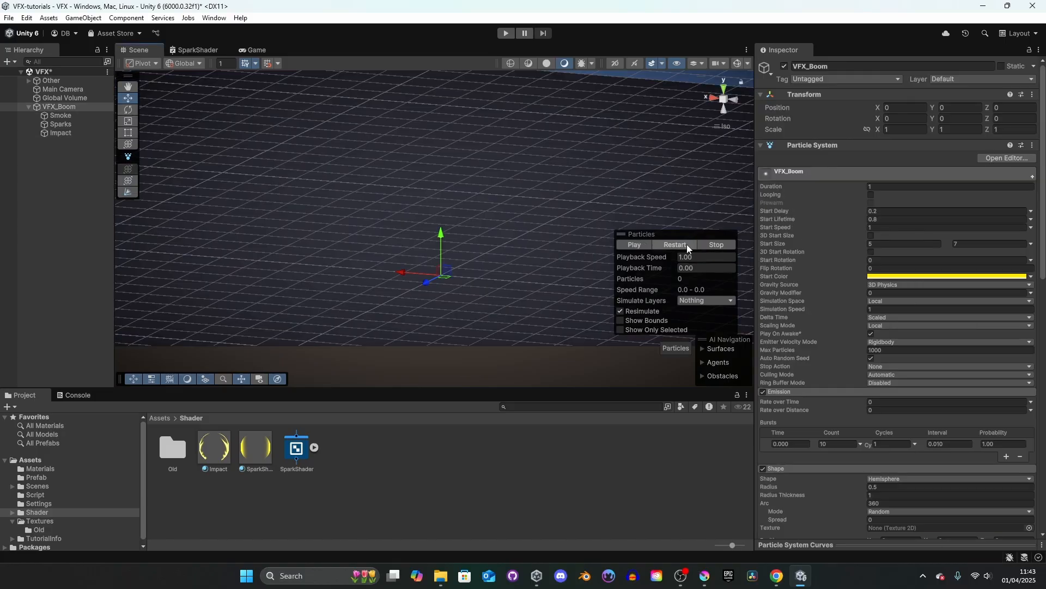
Turn off the Scene view's selection outline and replay the complete VFX_Boom effect
{"action": "left_click", "coordinate": [687, 244]}
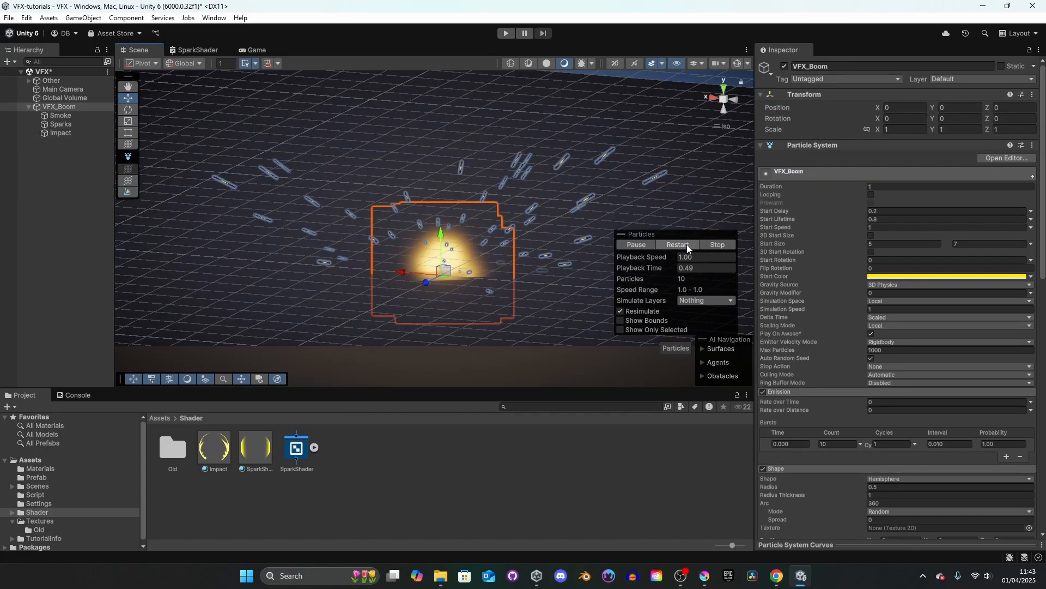
{"action": "left_click", "coordinate": [748, 63]}
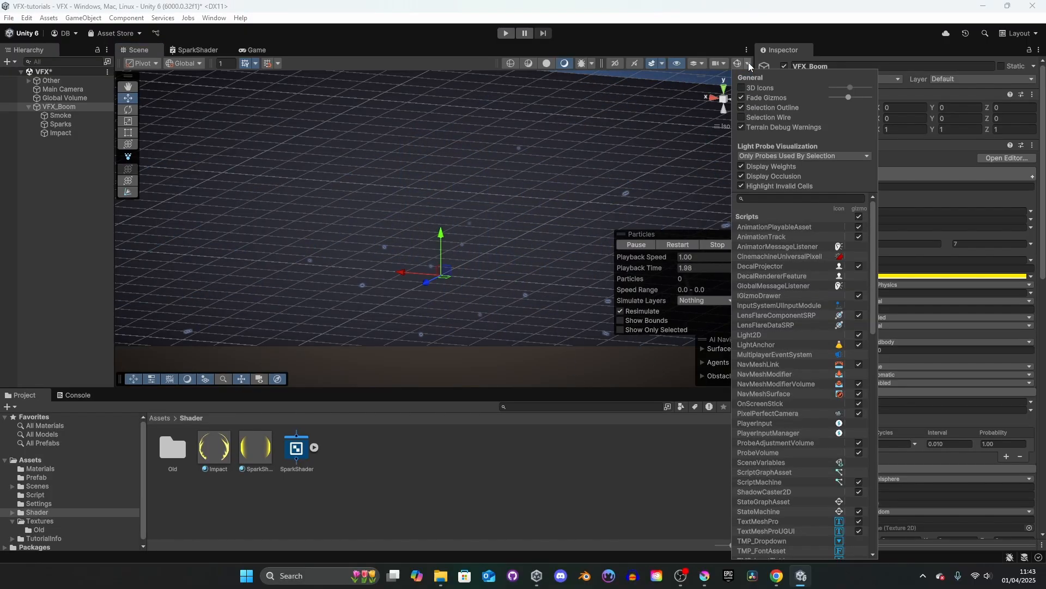
{"action": "left_click", "coordinate": [741, 106]}
{"action": "right_click_drag", "start_coordinate": [592, 171], "coordinate": [629, 172]}
{"action": "left_click", "coordinate": [675, 245]}
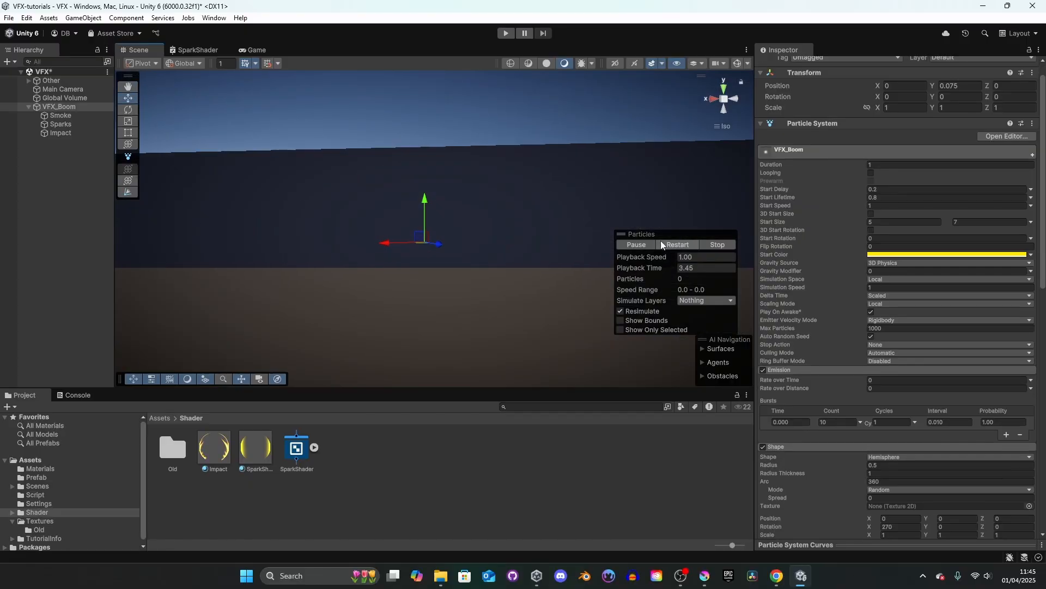
Replay the VFX_Boom effect in perspective and from the right side view, and stop the playback
{"action": "left_click", "coordinate": [677, 246]}
{"action": "right_click_drag", "start_coordinate": [543, 273], "coordinate": [534, 265]}
{"action": "left_click", "coordinate": [715, 98]}
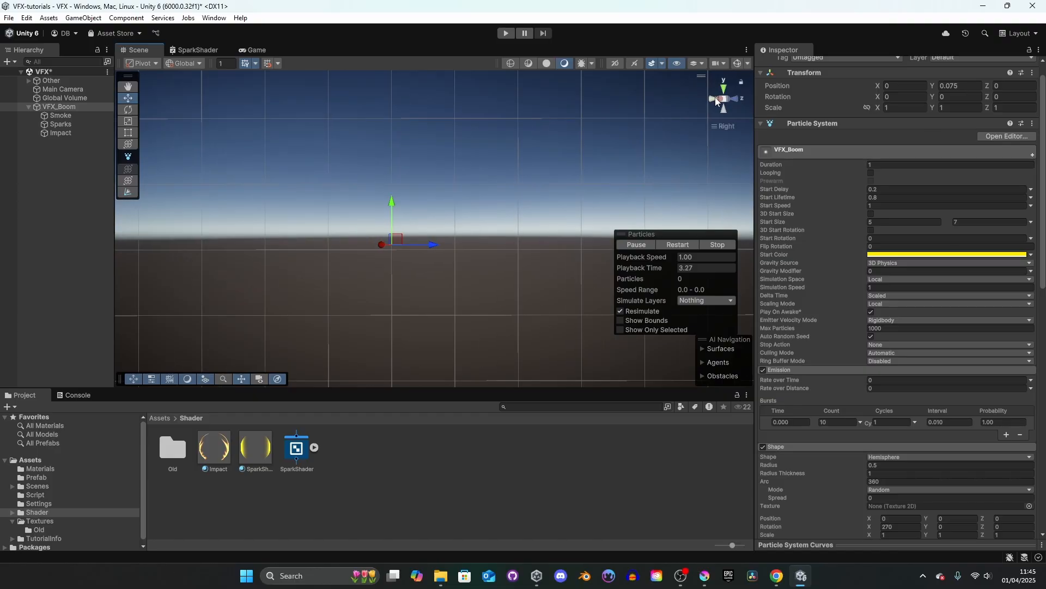
{"action": "left_click", "coordinate": [689, 243]}
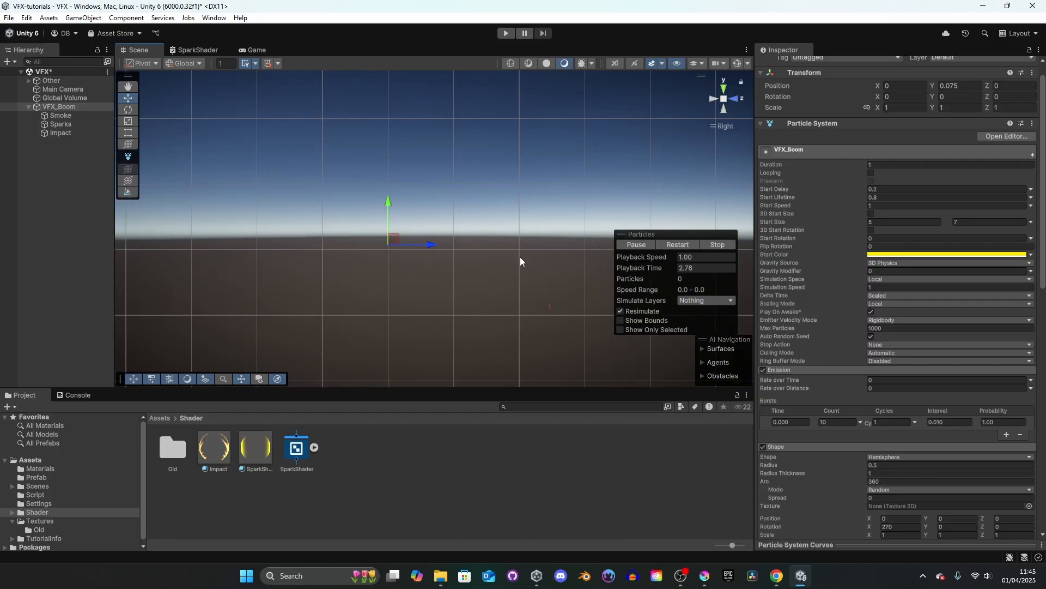
{"action": "left_click", "coordinate": [720, 244]}
Select the Smoke particle system and turn the Scene view's selection outline and gizmos back on
{"action": "left_click", "coordinate": [71, 115]}
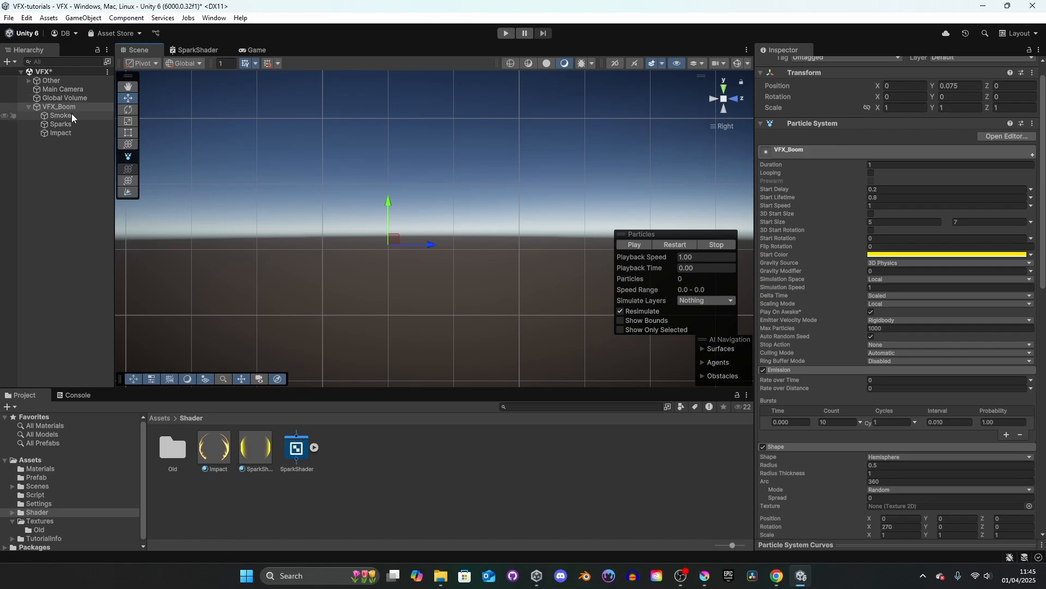
{"action": "left_click", "coordinate": [749, 63]}
{"action": "left_click", "coordinate": [742, 107]}
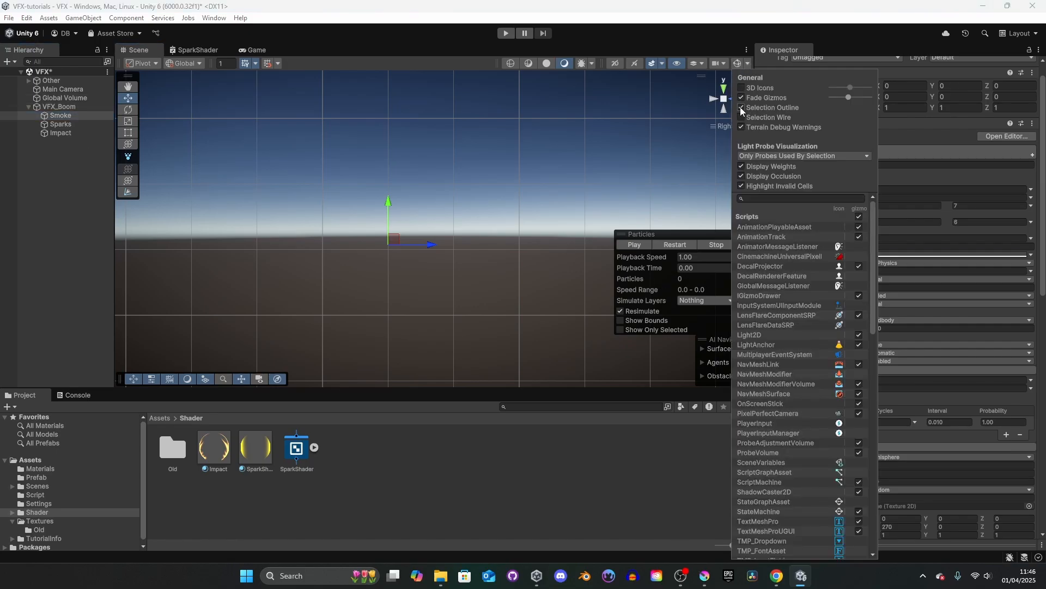
{"action": "left_click", "coordinate": [736, 65]}
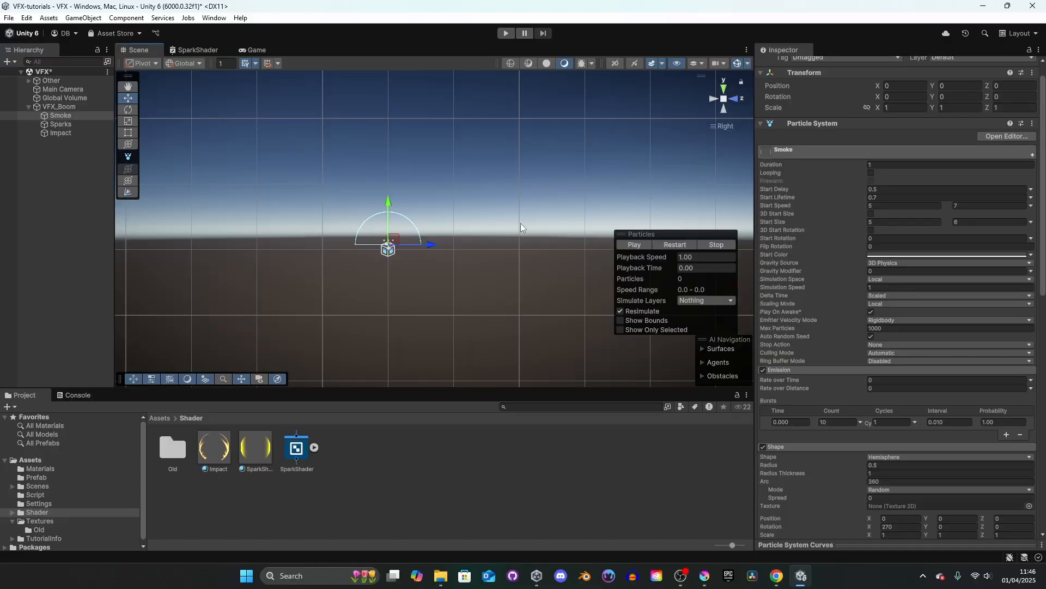
Set the Y and Z position of the Sparks particle system's emitter shape to 0 and replay the effect
{"action": "left_click", "coordinate": [70, 123]}
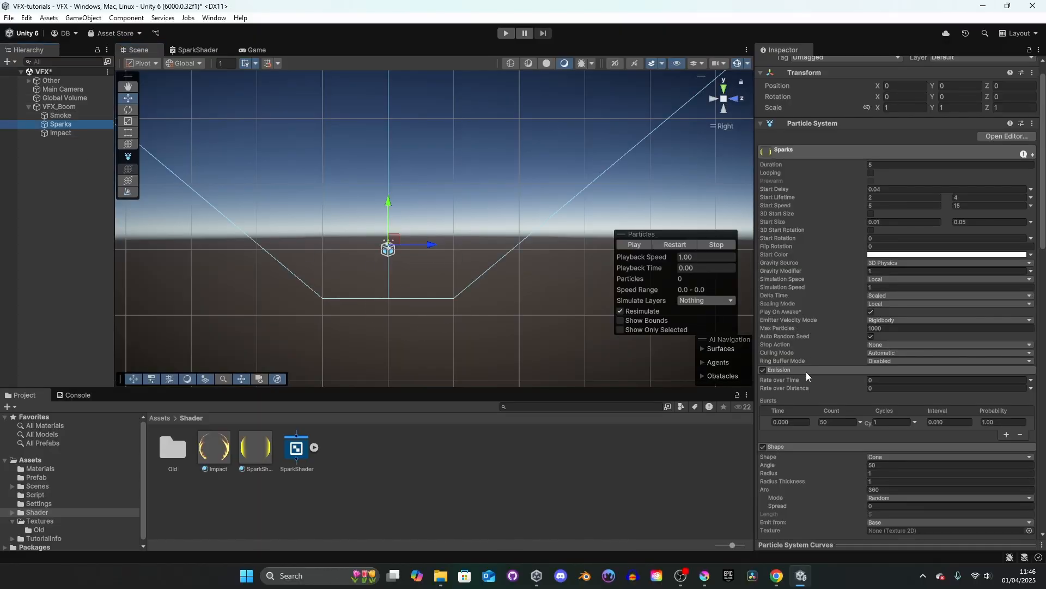
{"action": "scroll", "coordinate": [827, 393], "scroll_direction": "down", "scroll_amount": 5}
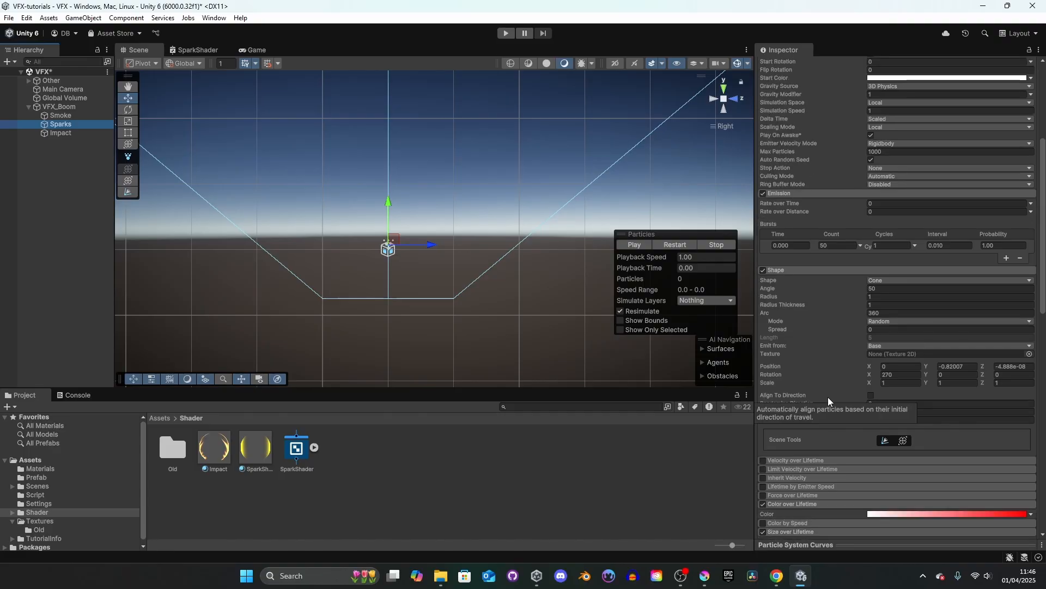
{"action": "left_click", "coordinate": [963, 369]}
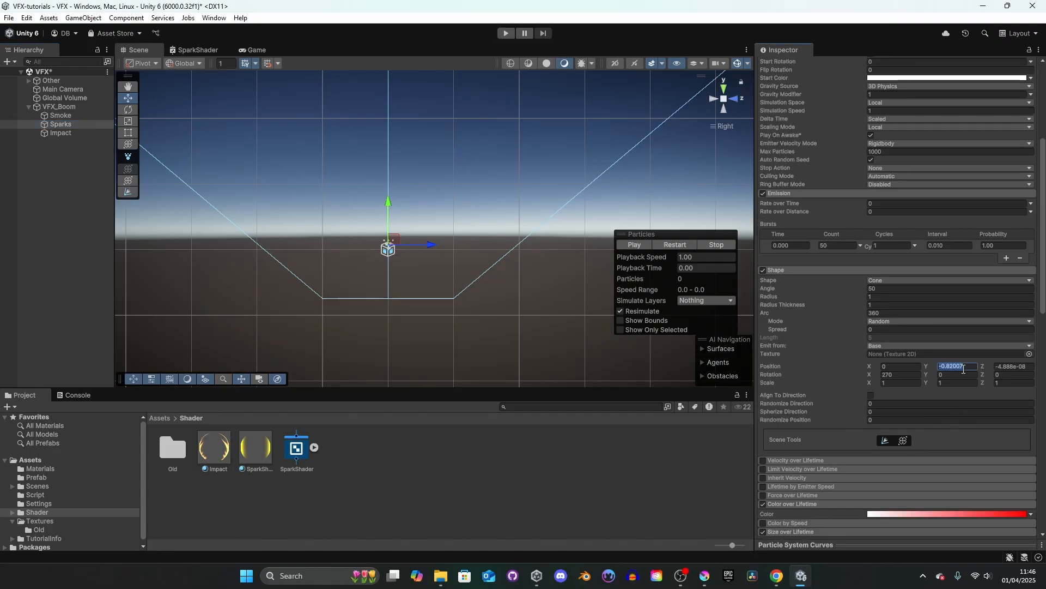
{"action": "type", "text": "0"}
{"action": "left_click", "coordinate": [1032, 367]}
{"action": "type", "text": "0"}
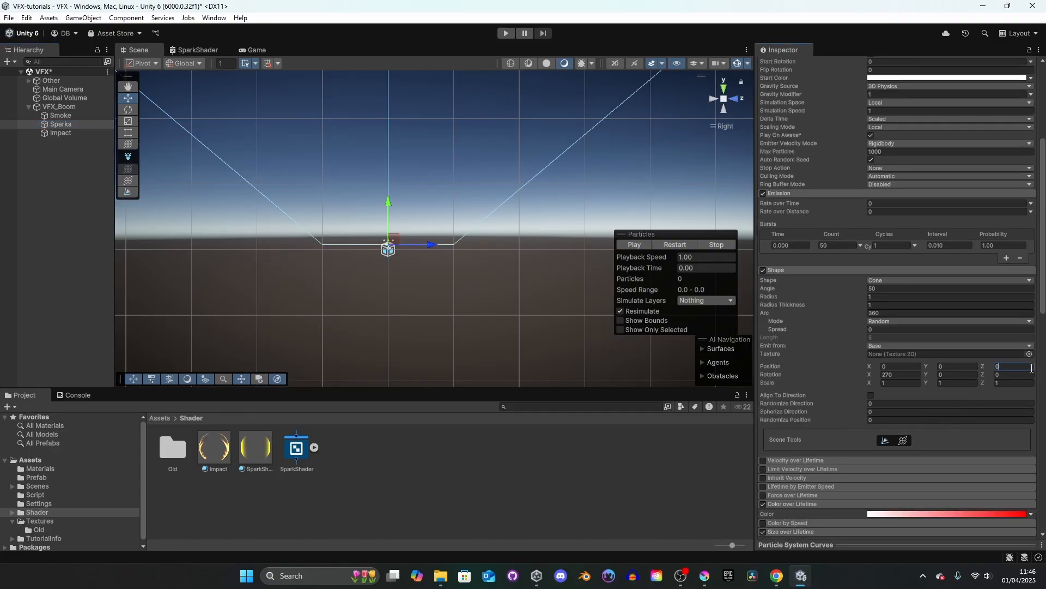
{"action": "left_click_drag", "start_coordinate": [605, 245], "coordinate": [498, 240], "text": "alt"}
{"action": "left_click", "coordinate": [686, 245]}
{"action": "left_click", "coordinate": [676, 244]}
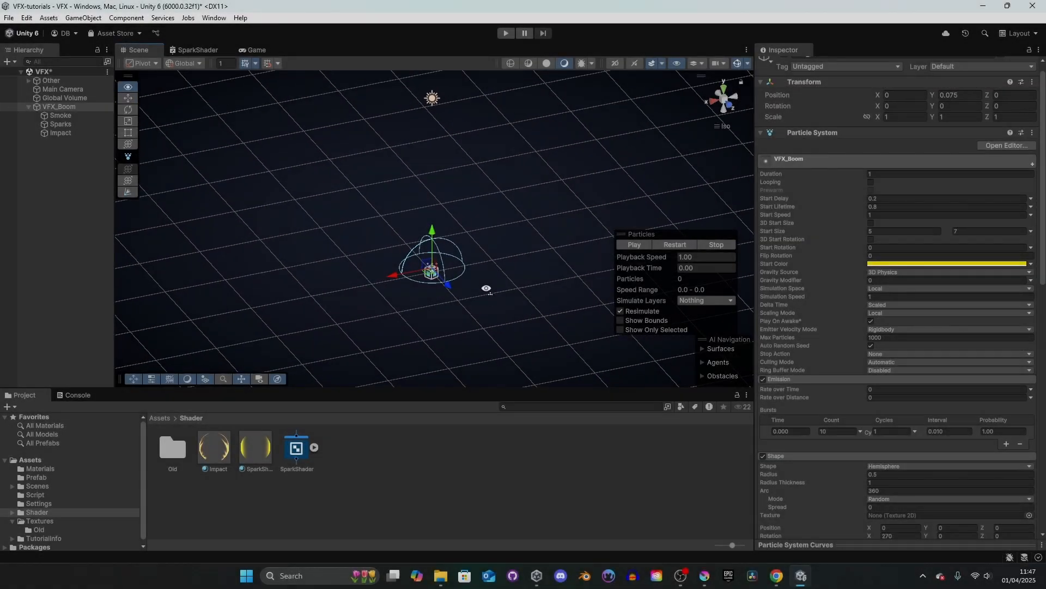
Replay the complete VFX_Boom effect and check it from different viewing angles
{"action": "left_click_drag", "start_coordinate": [483, 290], "coordinate": [512, 272], "text": "alt"}
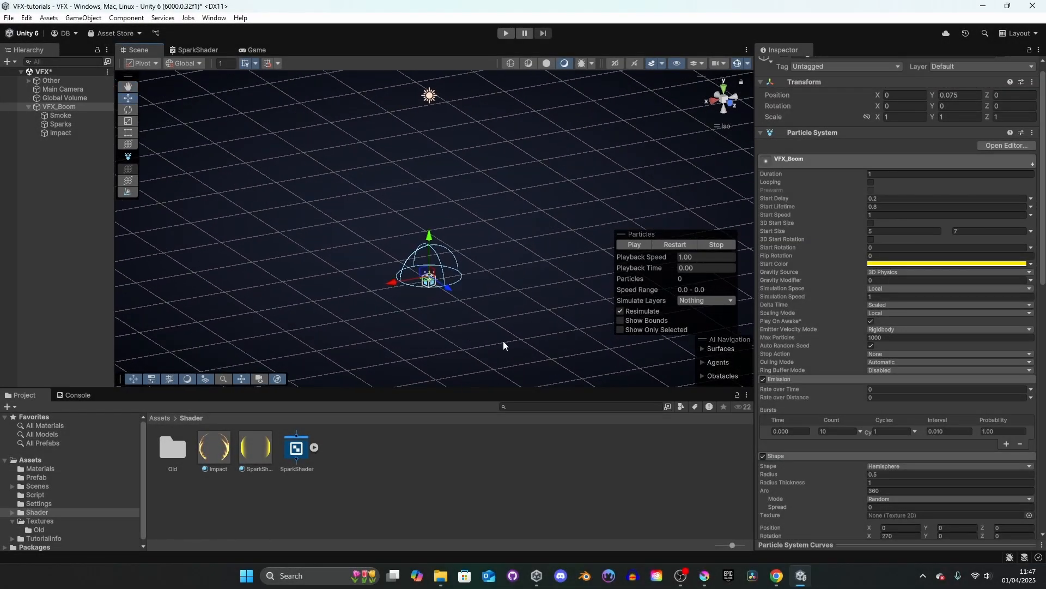
{"action": "left_click", "coordinate": [682, 241]}
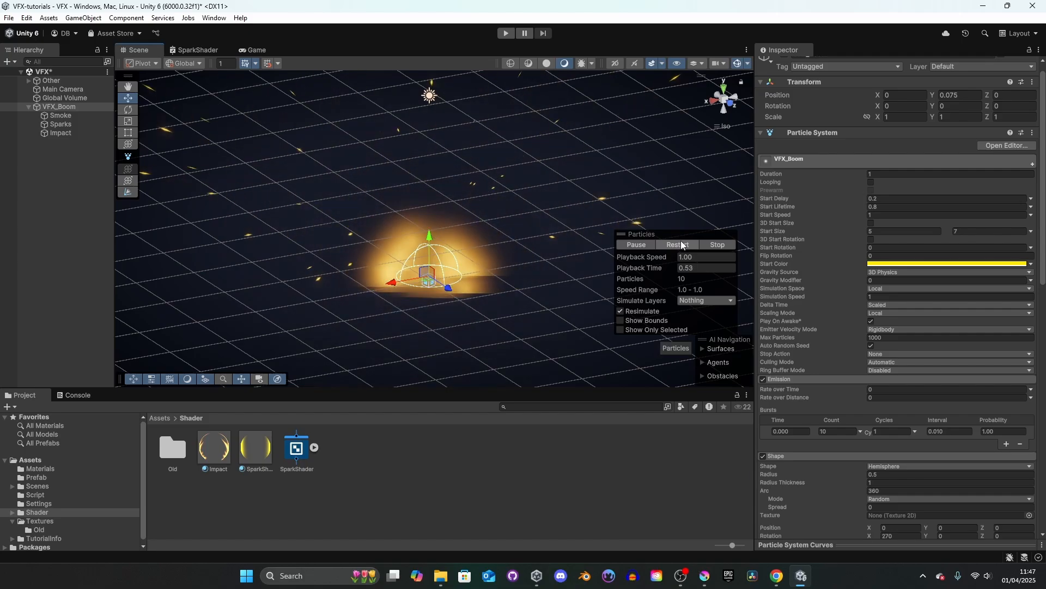
{"action": "left_click_drag", "start_coordinate": [478, 269], "coordinate": [330, 260], "text": "alt"}
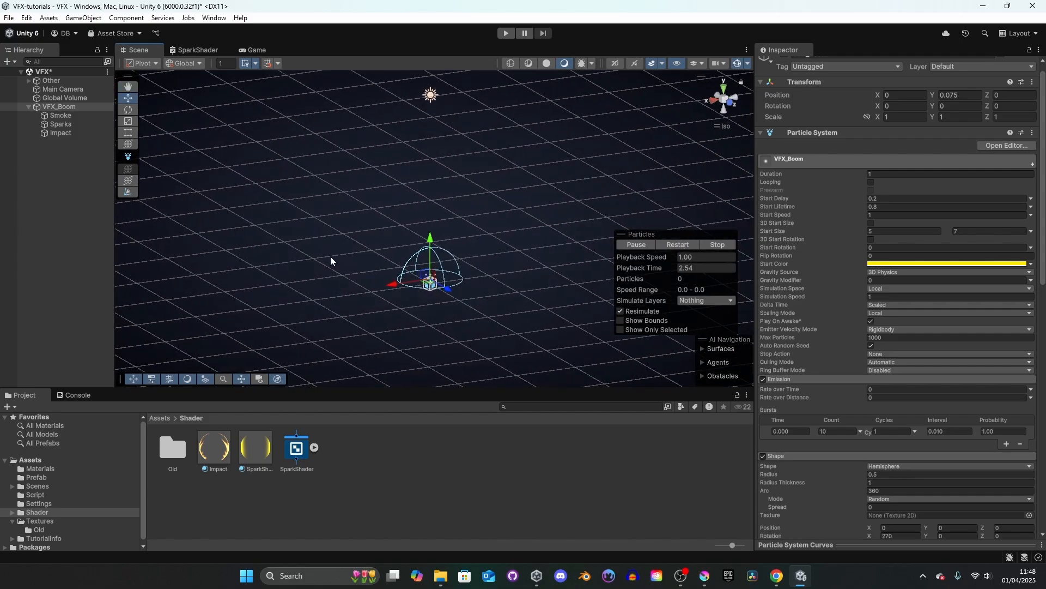
Create a new particle system named GroundMark and make it a child of VFX_Boom
{"action": "right_click", "coordinate": [53, 165]}
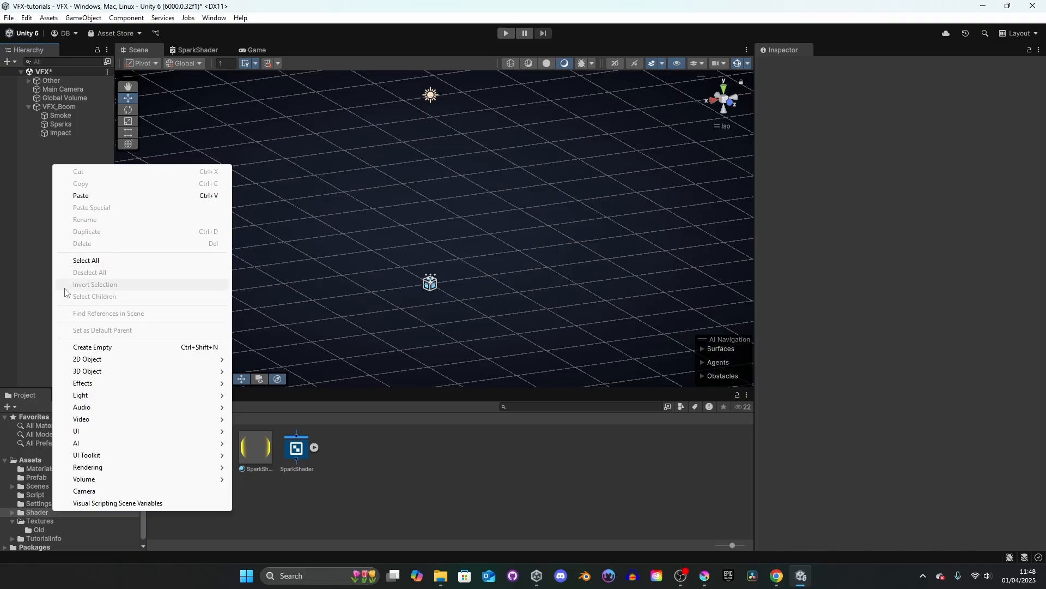
{"action": "mouse_move", "coordinate": [207, 383]}
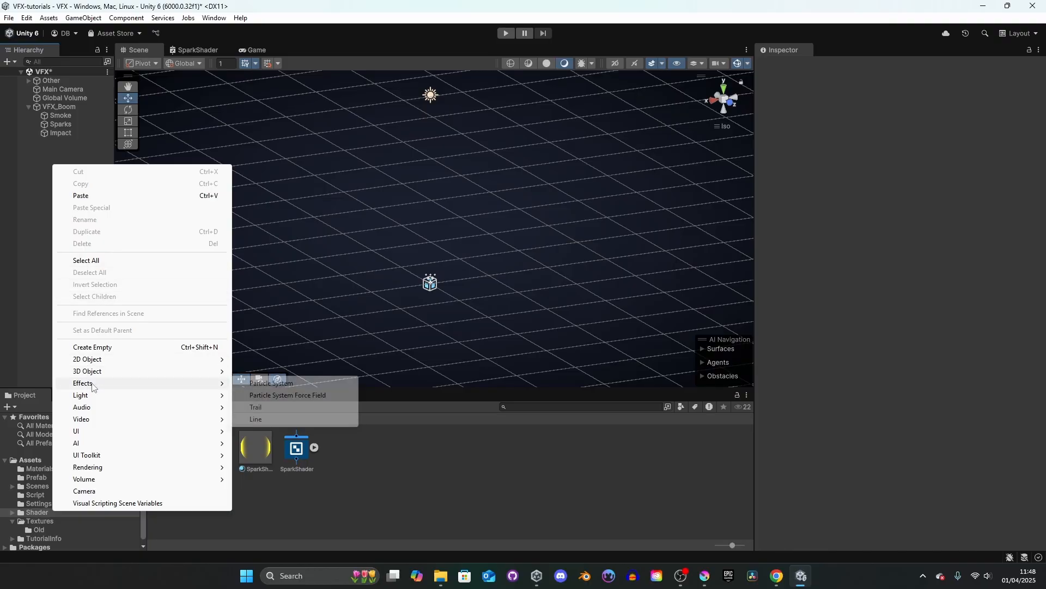
{"action": "left_click", "coordinate": [272, 384]}
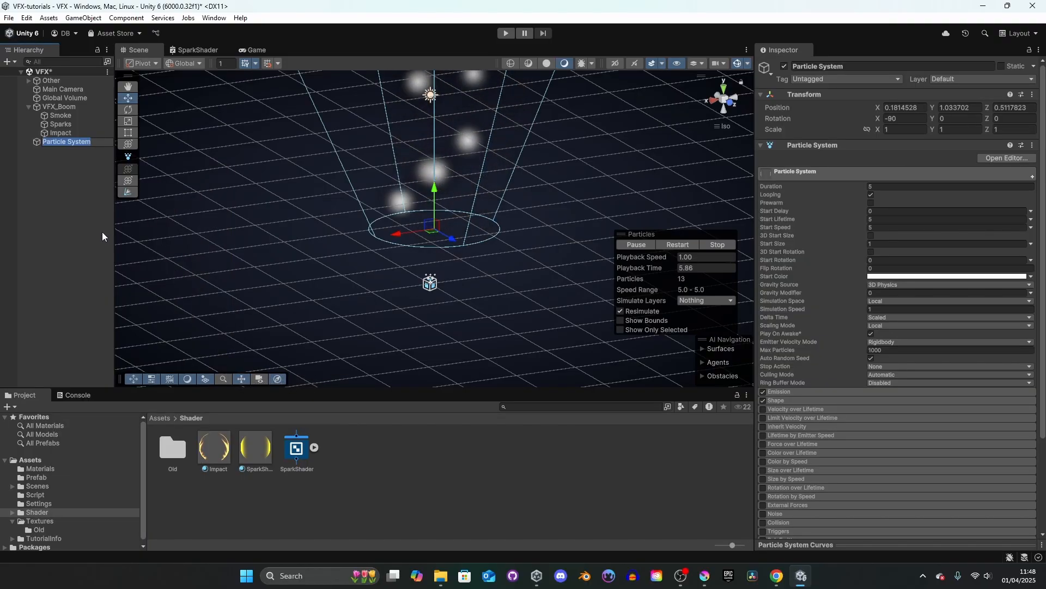
{"action": "type", "text": "Gro"}
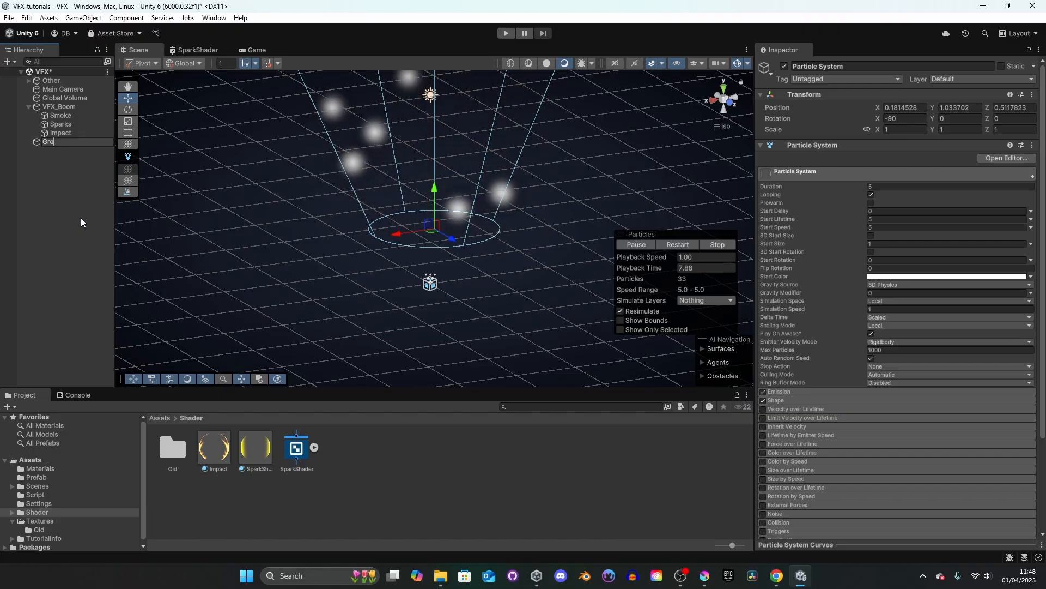
{"action": "type", "text": "undM"}
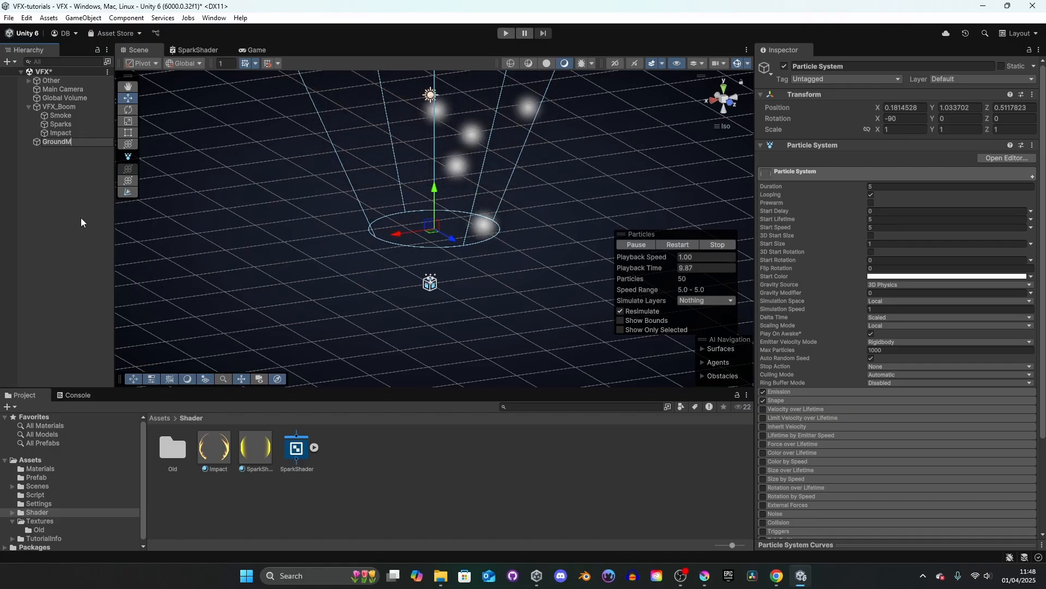
{"action": "type", "text": "ark"}
{"action": "key", "text": "Return"}
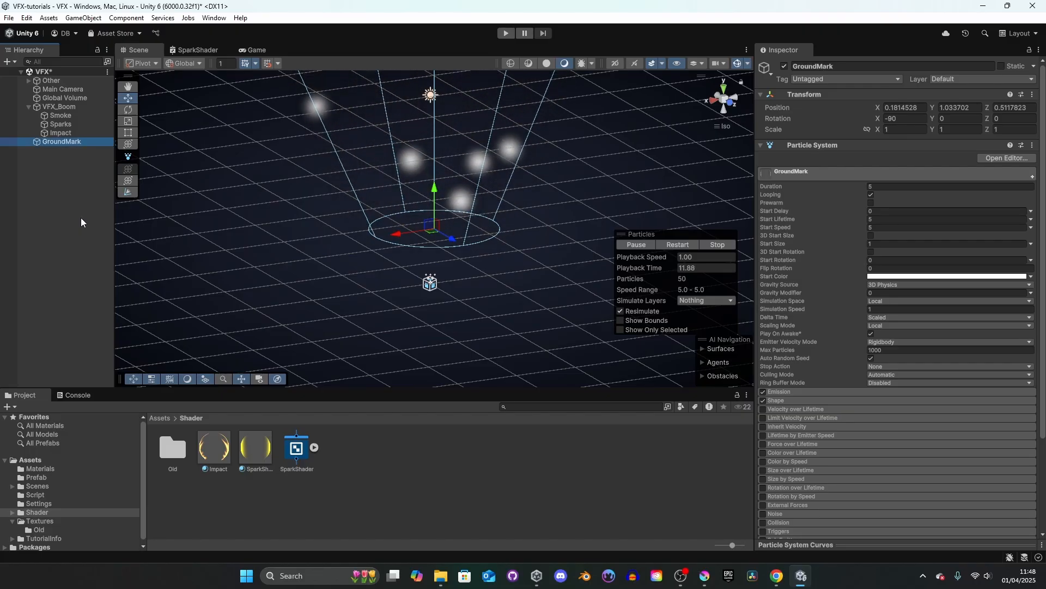
{"action": "left_click_drag", "start_coordinate": [54, 143], "coordinate": [57, 138]}
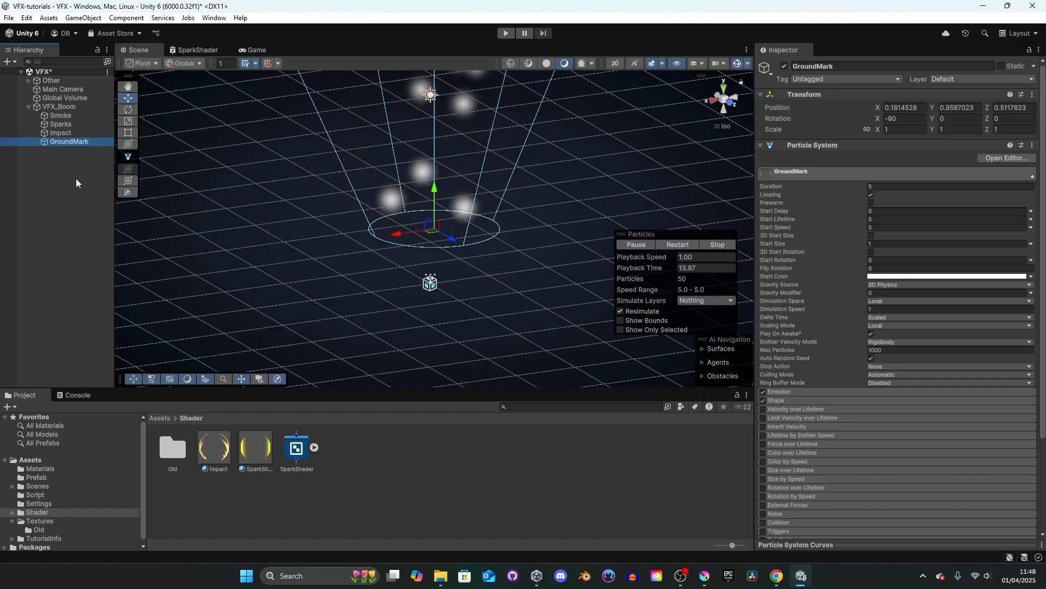
Set GroundMark's duration to 3, disable looping, and set start delay to 0.3, start lifetime to 2.5 and start speed to 0
{"action": "left_click", "coordinate": [879, 187]}
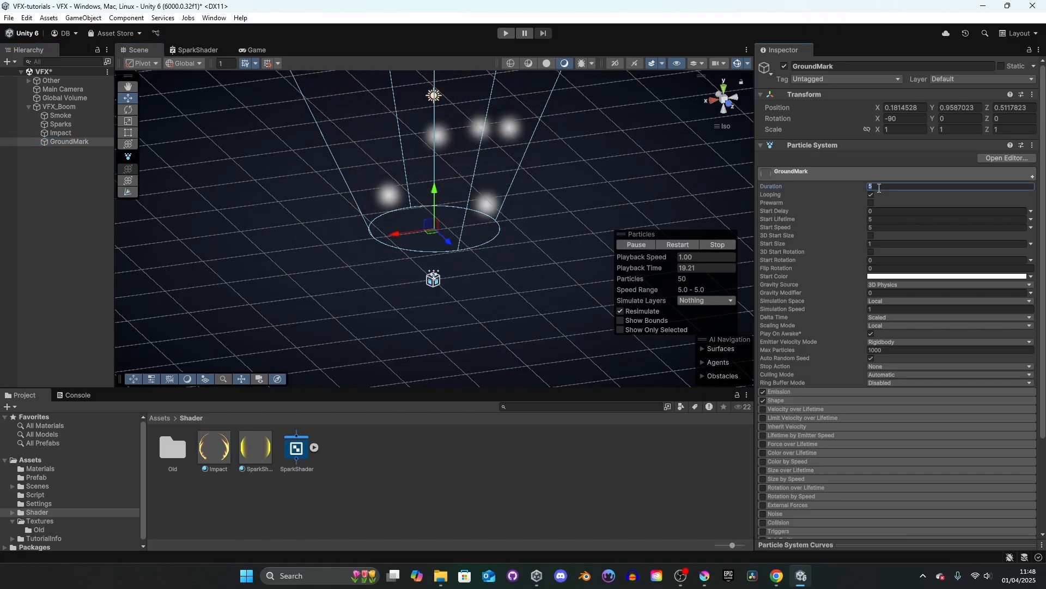
{"action": "type", "text": "3"}
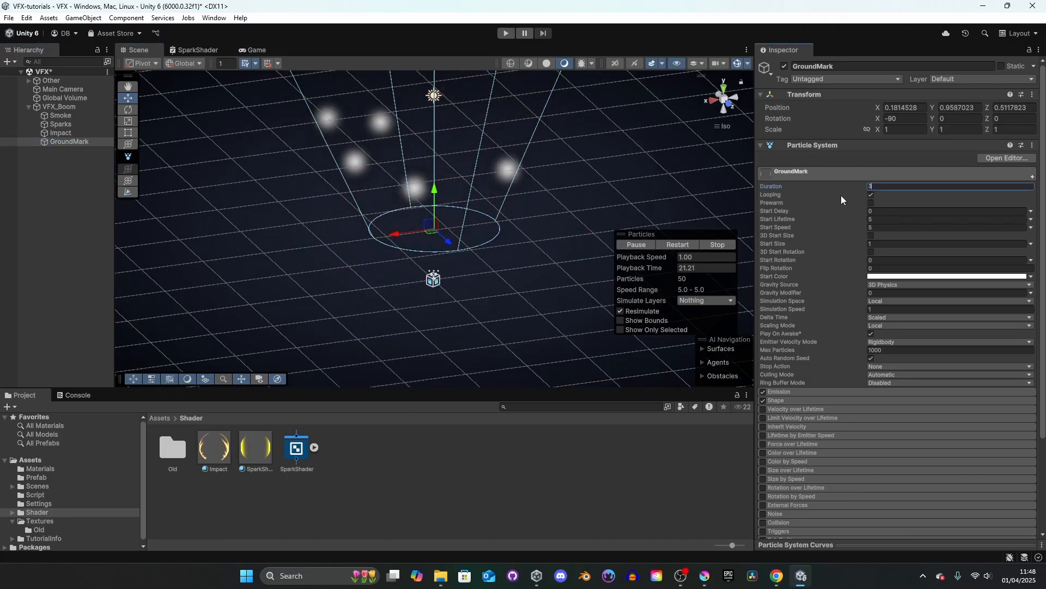
{"action": "left_click", "coordinate": [872, 196]}
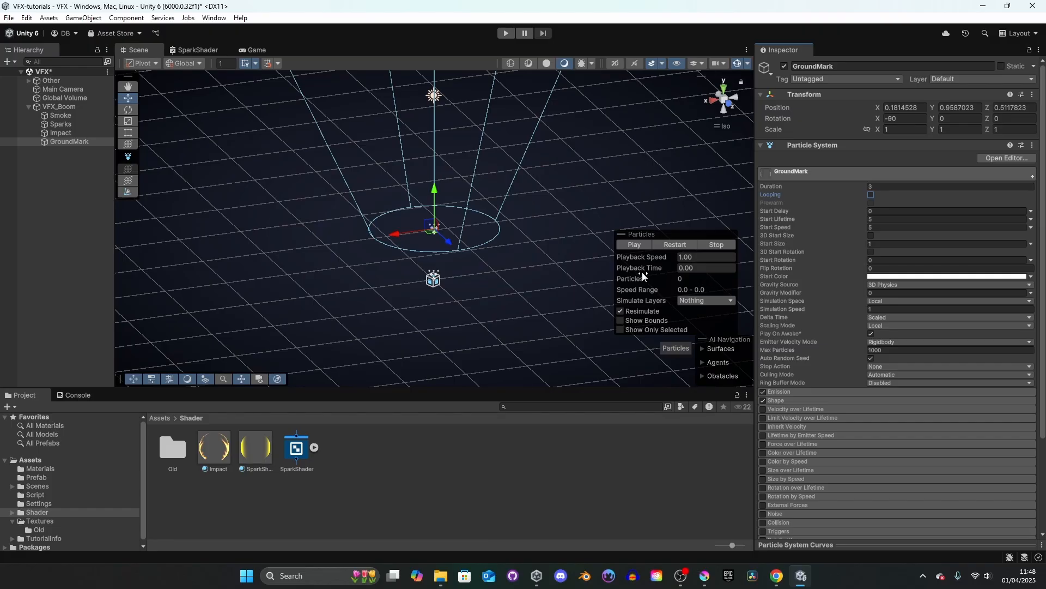
{"action": "left_click", "coordinate": [922, 210]}
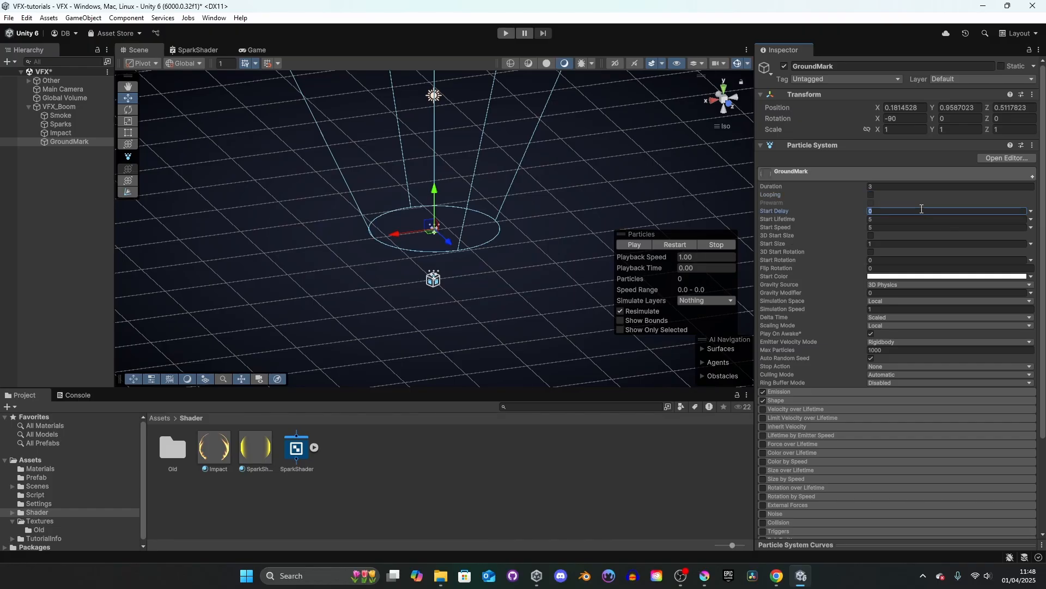
{"action": "type", "text": "0.3"}
{"action": "left_click", "coordinate": [897, 219]}
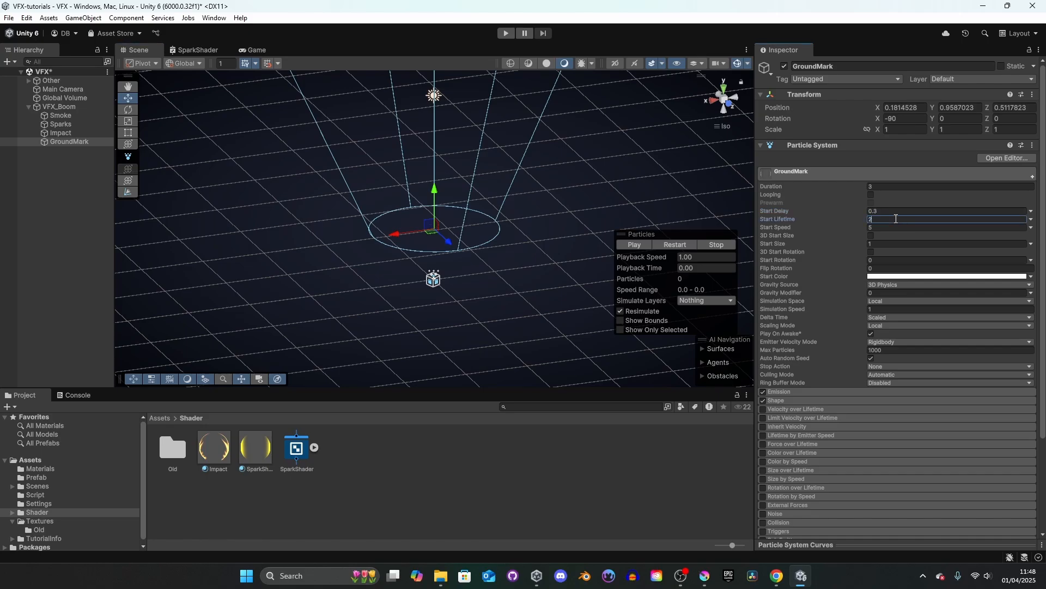
{"action": "left_click", "coordinate": [893, 228]}
{"action": "type", "text": "0"}
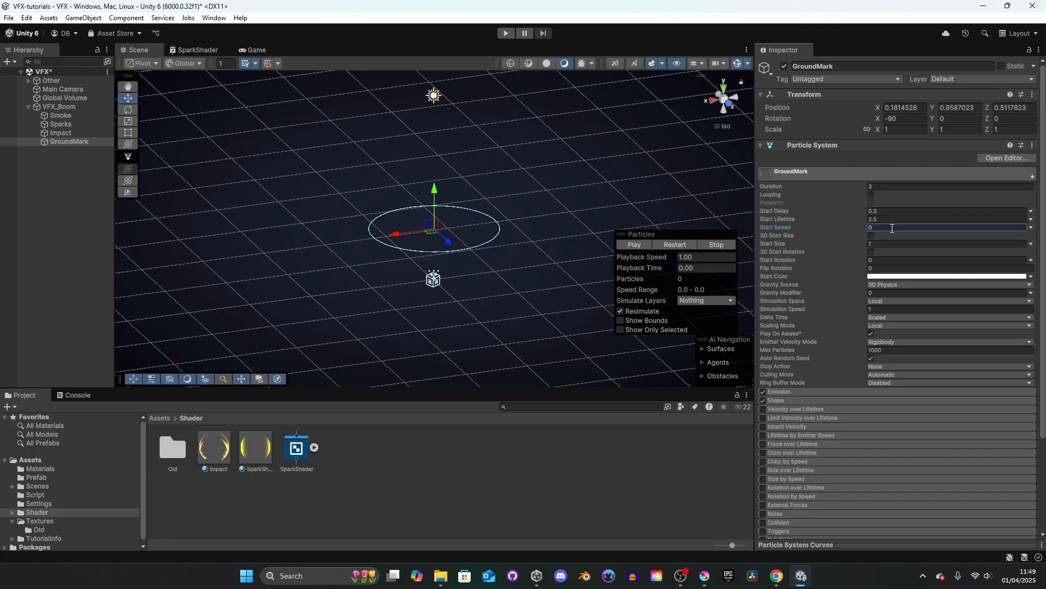
Make GroundMark's start size random between two constants, 5 and 6
{"action": "key", "text": "Tab"}
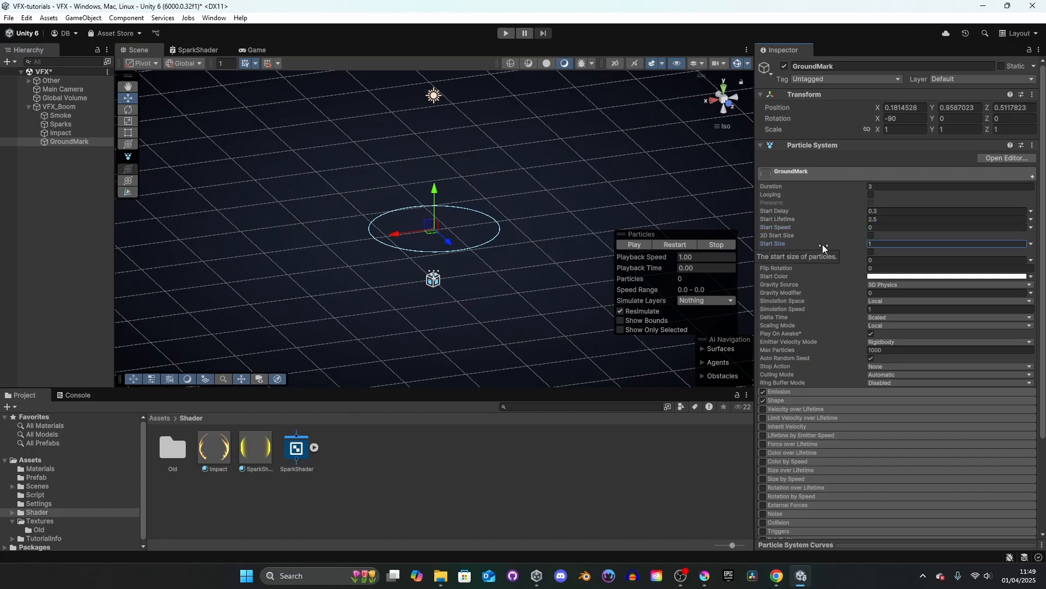
{"action": "left_click", "coordinate": [1031, 244]}
{"action": "left_click", "coordinate": [991, 278]}
{"action": "key", "text": "Tab"}
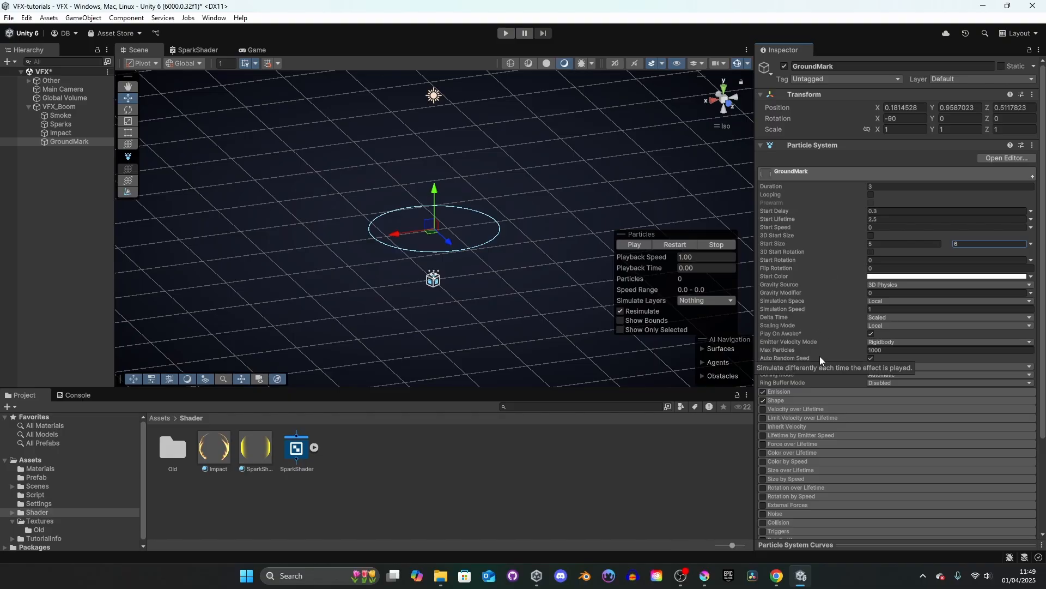
Set GroundMark's emission rate over time to 0 and add a burst with a count of 1
{"action": "scroll", "coordinate": [822, 355], "scroll_direction": "down", "scroll_amount": 1}
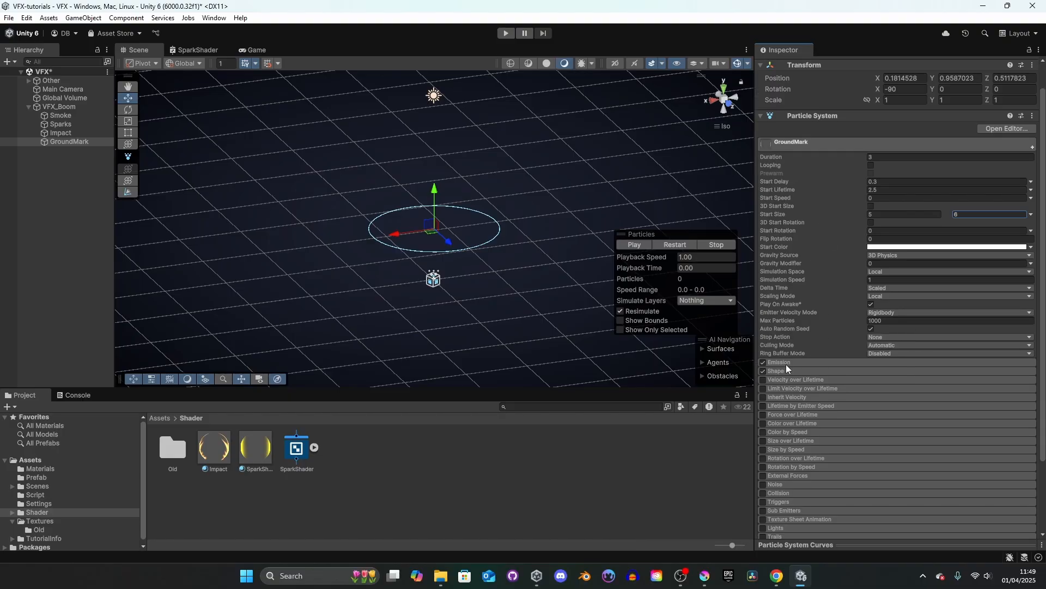
{"action": "left_click", "coordinate": [786, 363]}
{"action": "left_click", "coordinate": [898, 374]}
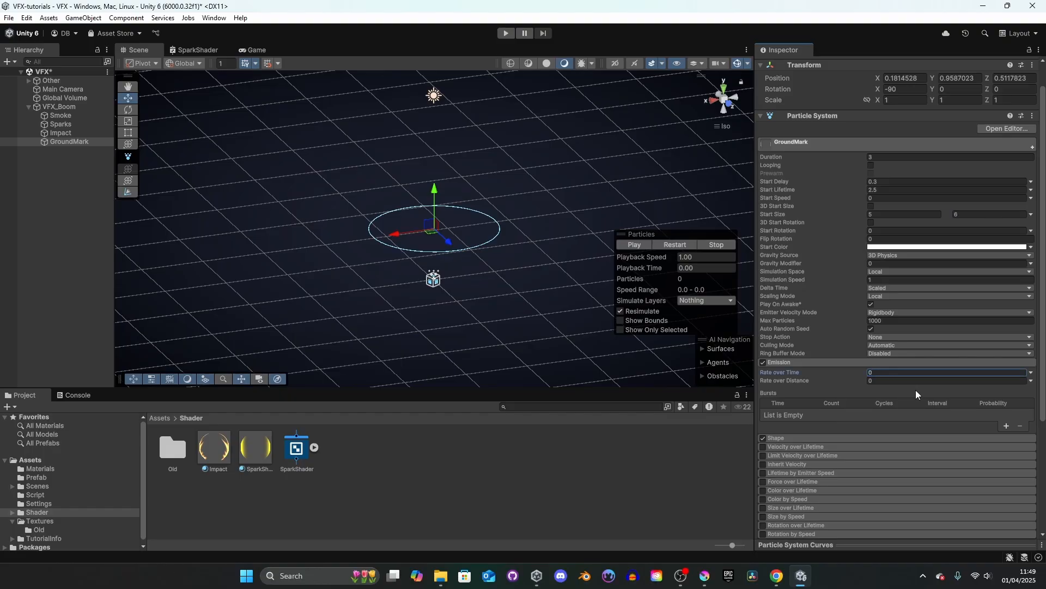
{"action": "left_click", "coordinate": [1008, 426]}
{"action": "left_click", "coordinate": [837, 415]}
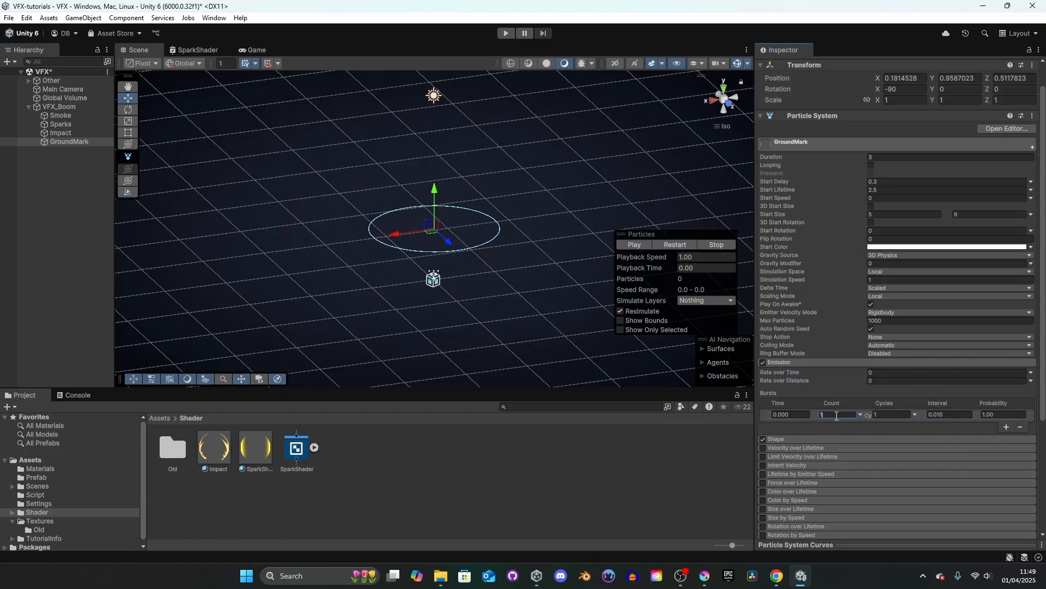
Disable GroundMark's Shape module and enable Color over Lifetime
{"action": "scroll", "coordinate": [828, 392], "scroll_direction": "down", "scroll_amount": 5}
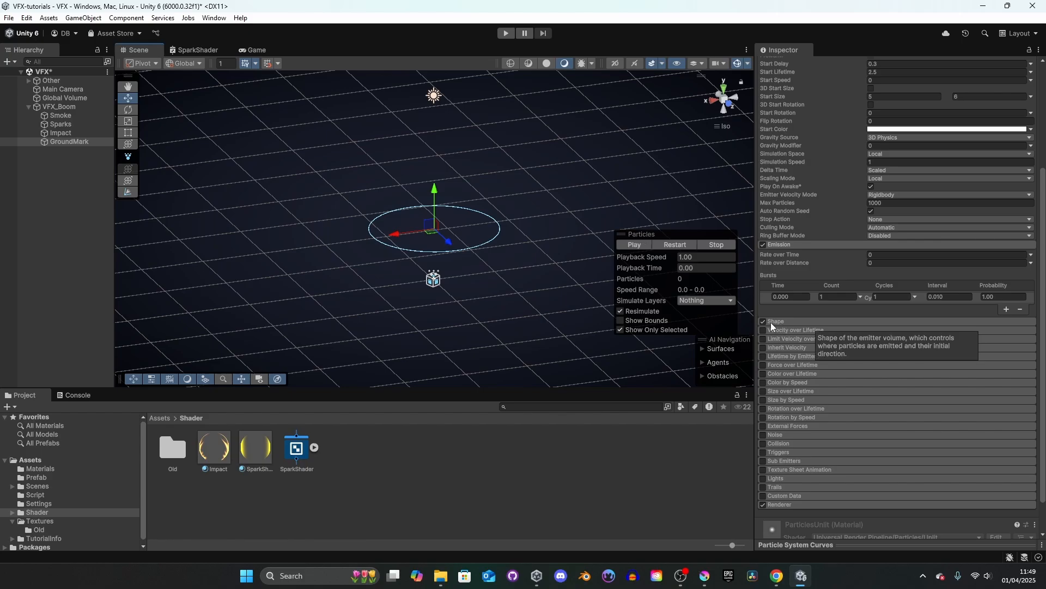
{"action": "left_click", "coordinate": [764, 322]}
{"action": "left_click", "coordinate": [803, 374]}
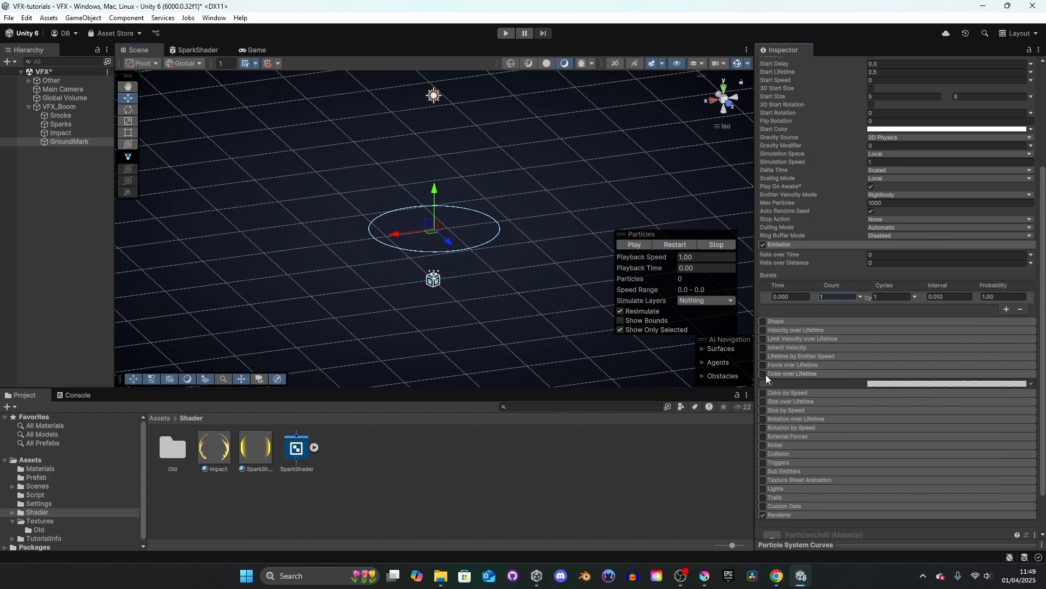
{"action": "left_click", "coordinate": [763, 374]}
Make the Color over Lifetime gradient fade in from alpha 0 to 255 at 13.8% and back out to 0 at the end, then replay GroundMark
{"action": "left_click", "coordinate": [897, 384]}
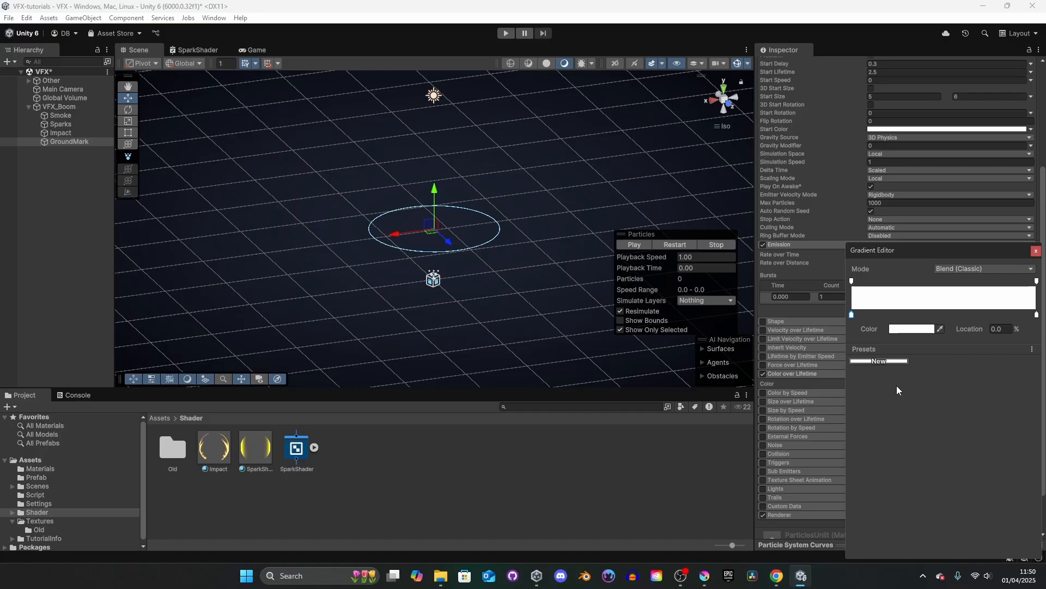
{"action": "left_click", "coordinate": [852, 281]}
{"action": "mouse_move", "coordinate": [921, 329]}
{"action": "left_mouse_down"}
{"action": "mouse_move", "coordinate": [872, 317]}
{"action": "mouse_move", "coordinate": [941, 328]}
{"action": "left_mouse_up"}
{"action": "left_click", "coordinate": [873, 282]}
{"action": "left_click_drag", "start_coordinate": [873, 281], "coordinate": [877, 281]}
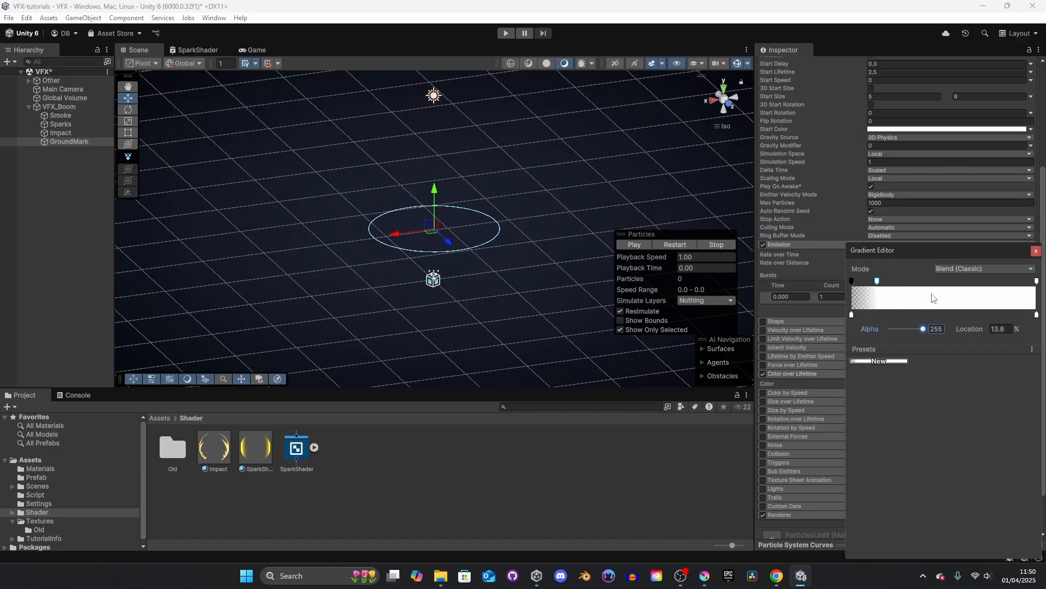
{"action": "left_click", "coordinate": [994, 282]}
{"action": "left_click", "coordinate": [1037, 281]}
{"action": "left_click_drag", "start_coordinate": [924, 329], "coordinate": [889, 329]}
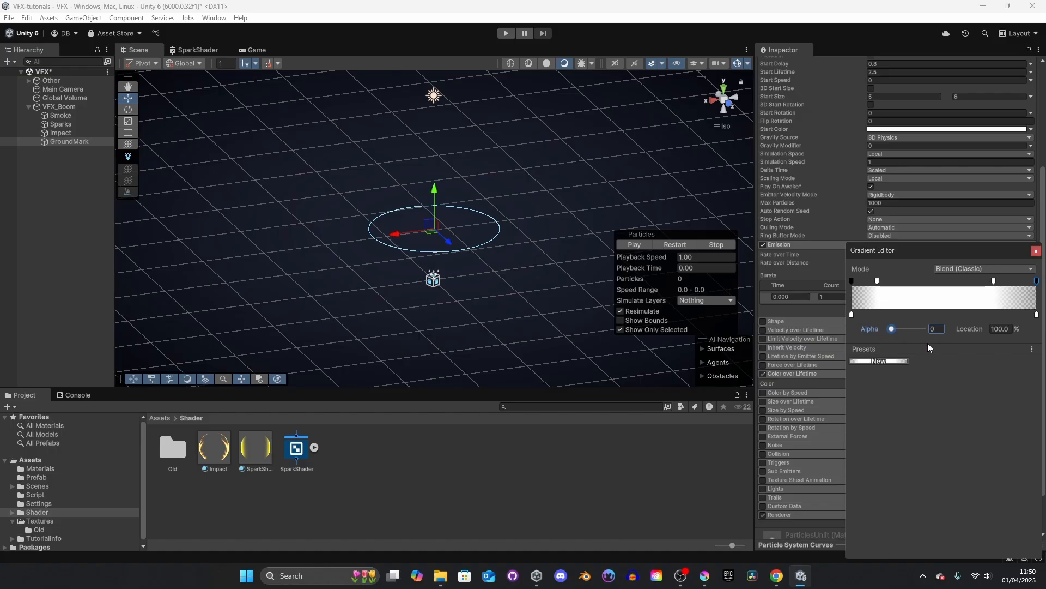
{"action": "left_click", "coordinate": [679, 245]}
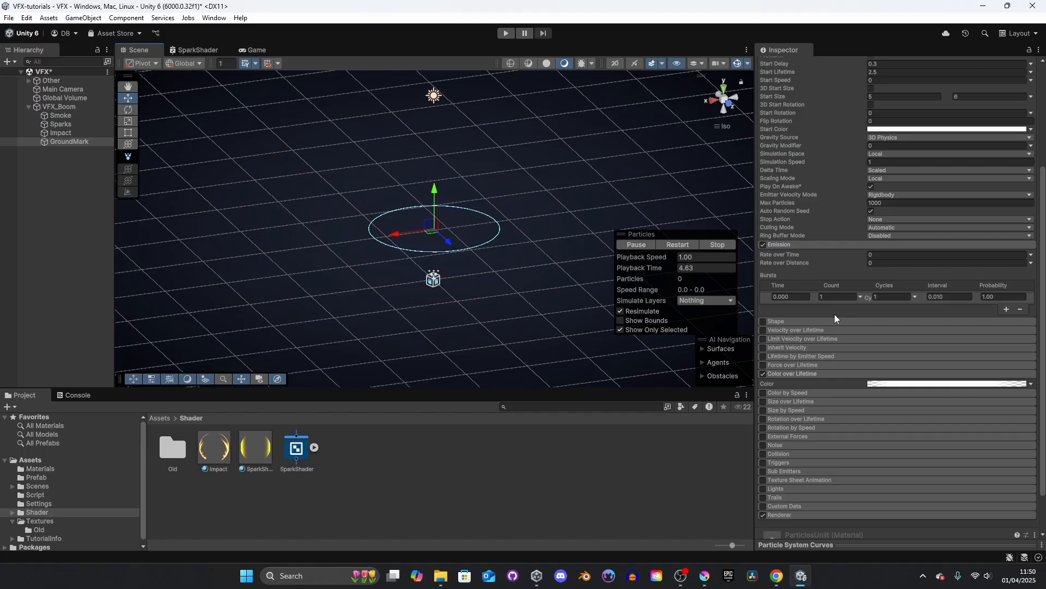
Set GroundMark's render mode to Horizontal Billboard and replay the particle system
{"action": "left_click", "coordinate": [820, 374]}
{"action": "scroll", "coordinate": [820, 371], "scroll_direction": "down", "scroll_amount": 3}
{"action": "left_click", "coordinate": [784, 468]}
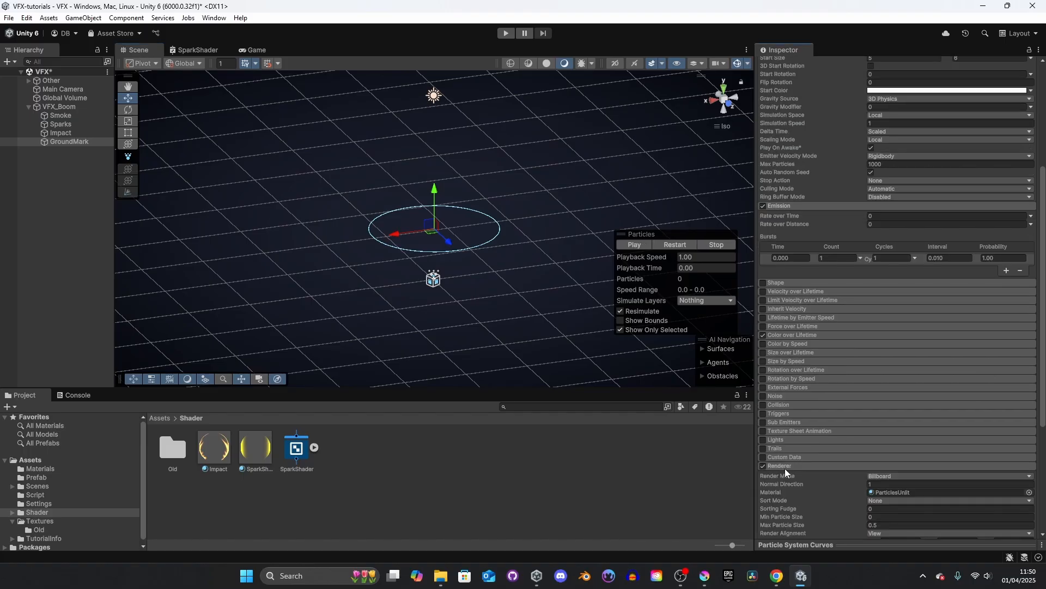
{"action": "scroll", "coordinate": [785, 469], "scroll_direction": "down", "scroll_amount": 3}
{"action": "left_click", "coordinate": [880, 387]}
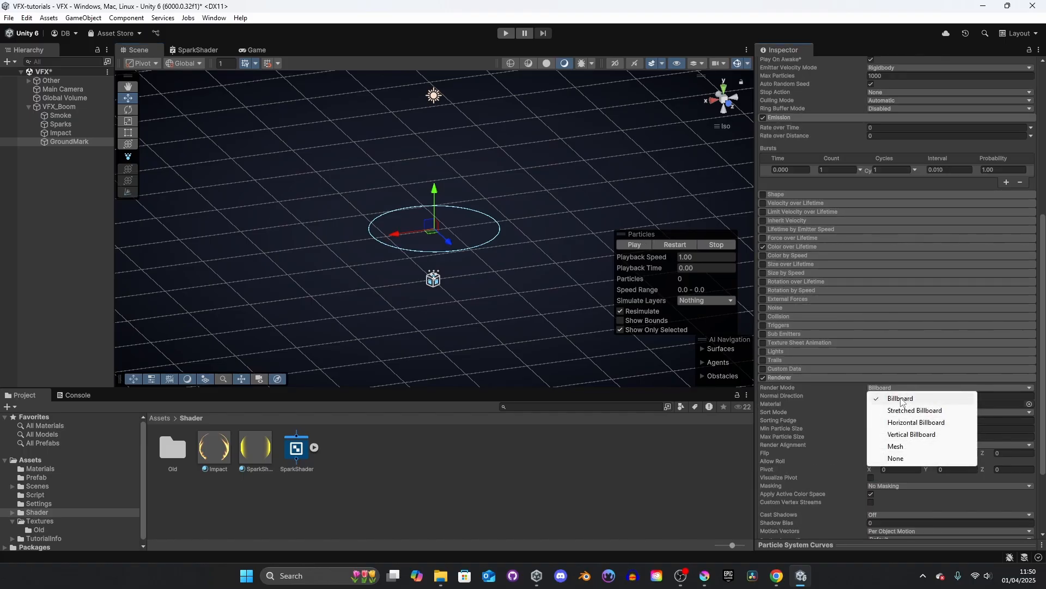
{"action": "left_click", "coordinate": [929, 426]}
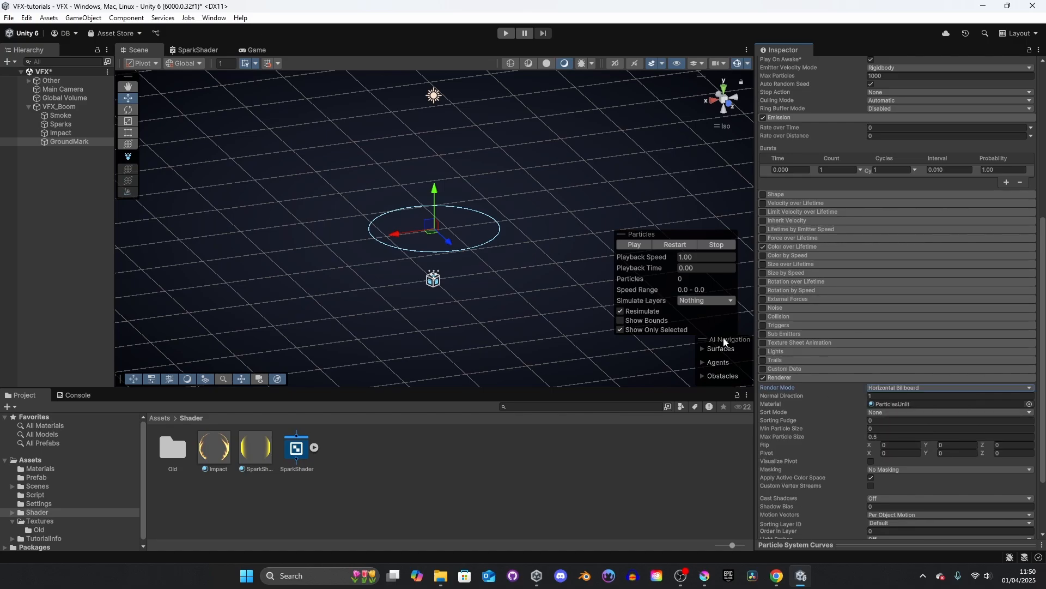
{"action": "left_click", "coordinate": [675, 245]}
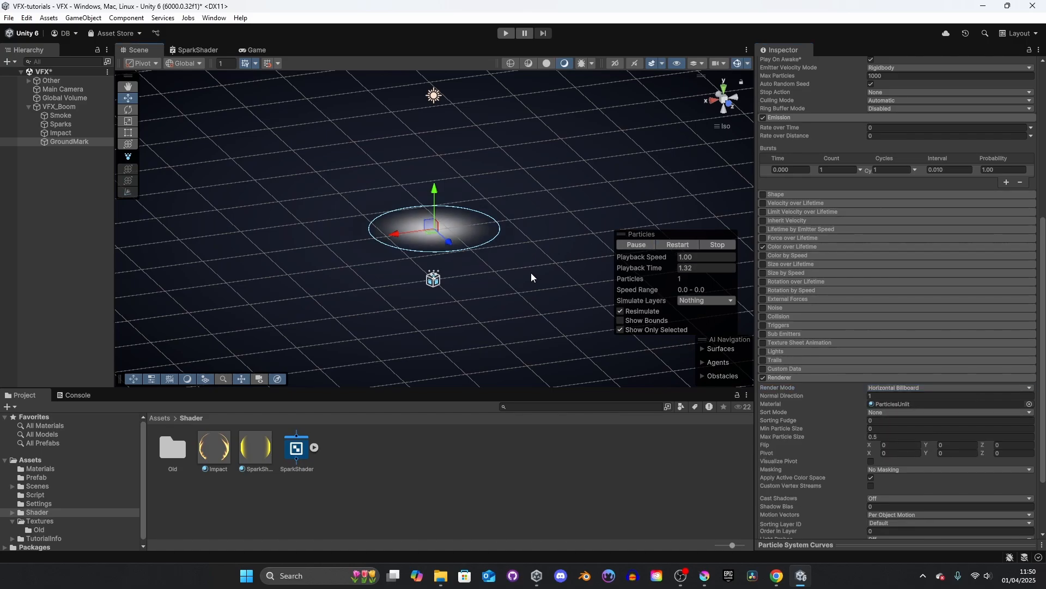
{"action": "mouse_move", "coordinate": [532, 276]}
{"action": "left_mouse_down", "text": "alt"}
{"action": "mouse_move", "coordinate": [535, 226]}
{"action": "mouse_move", "coordinate": [535, 286]}
{"action": "left_mouse_up", "text": "alt"}
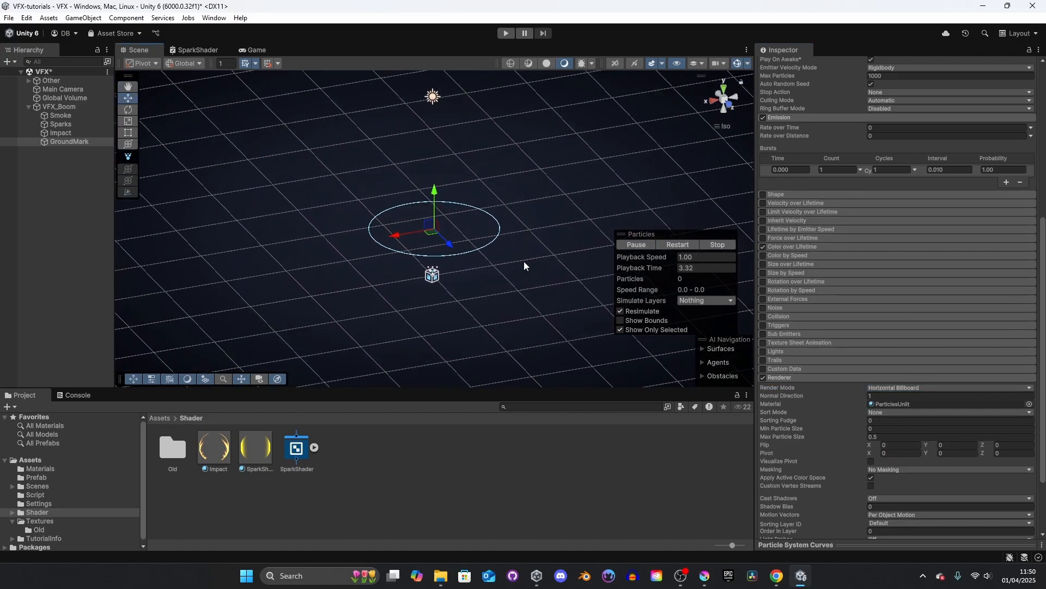
Reset GroundMark's Transform and view the emitter from a lower angle
{"action": "scroll", "coordinate": [874, 283], "scroll_direction": "up", "scroll_amount": 10}
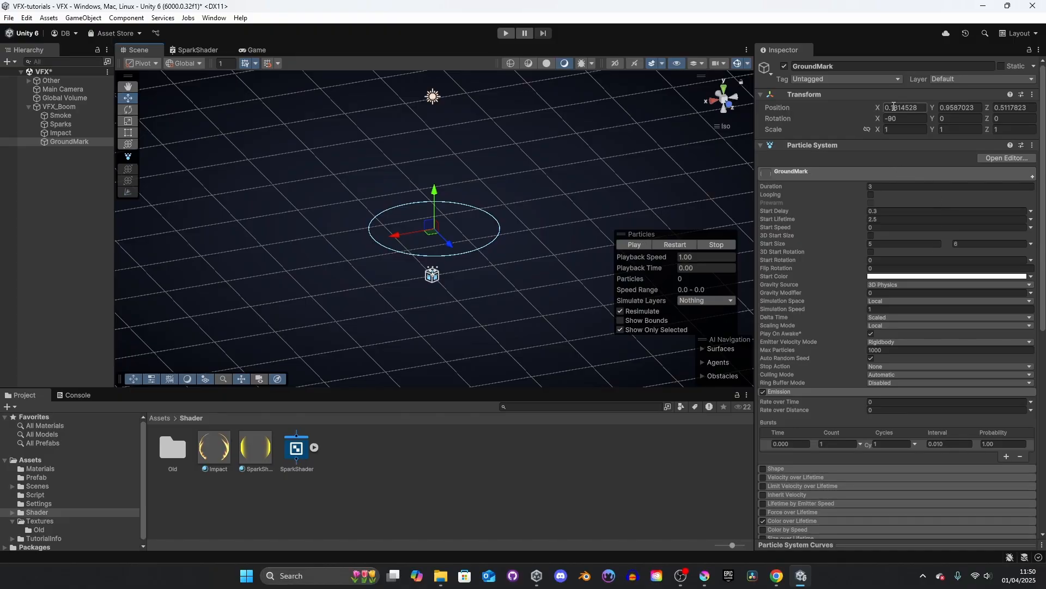
{"action": "left_click", "coordinate": [1032, 95]}
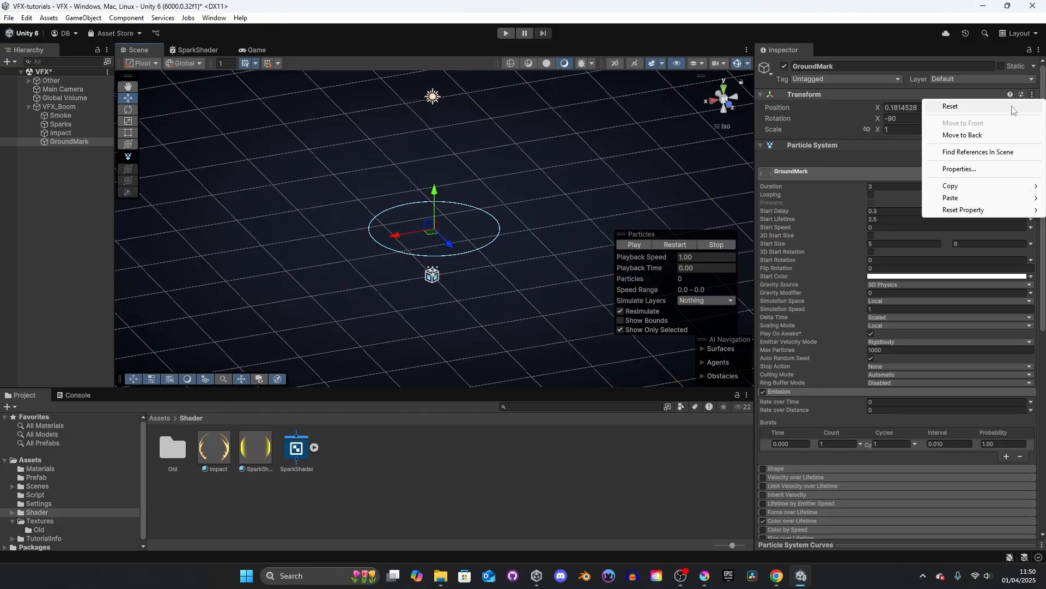
{"action": "left_click", "coordinate": [1031, 106]}
{"action": "left_click_drag", "start_coordinate": [532, 289], "coordinate": [545, 249], "text": "alt"}
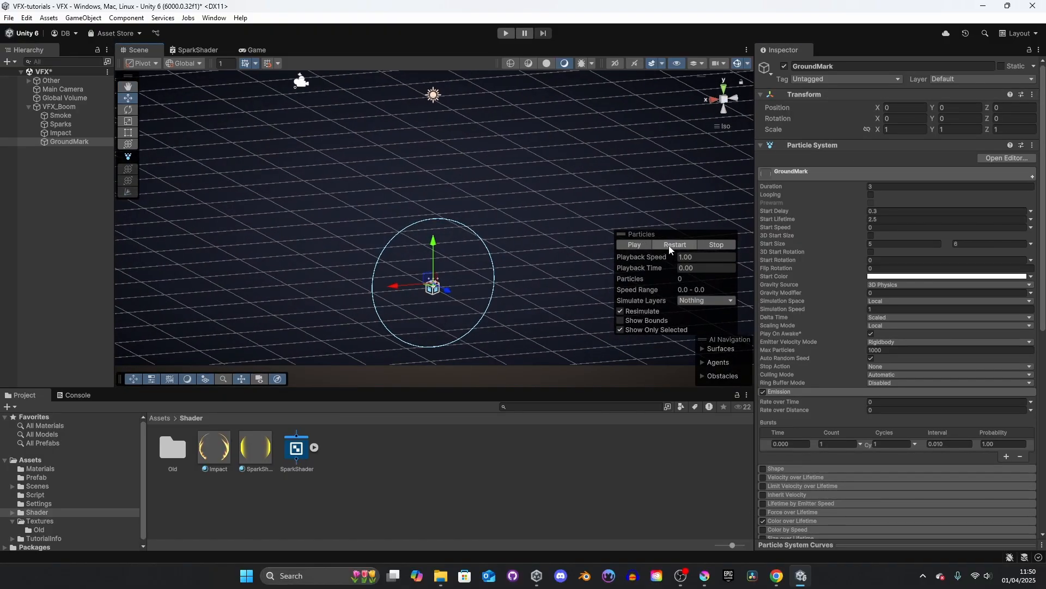
Set GroundMark's start color to dark grey 292929 and replay the particle system to check the mark on the ground
{"action": "left_click", "coordinate": [673, 246]}
{"action": "mouse_move", "coordinate": [538, 340]}
{"action": "right_mouse_down"}
{"action": "mouse_move", "coordinate": [586, 322]}
{"action": "mouse_move", "coordinate": [483, 208]}
{"action": "mouse_move", "coordinate": [545, 210]}
{"action": "mouse_move", "coordinate": [533, 322]}
{"action": "right_mouse_up"}
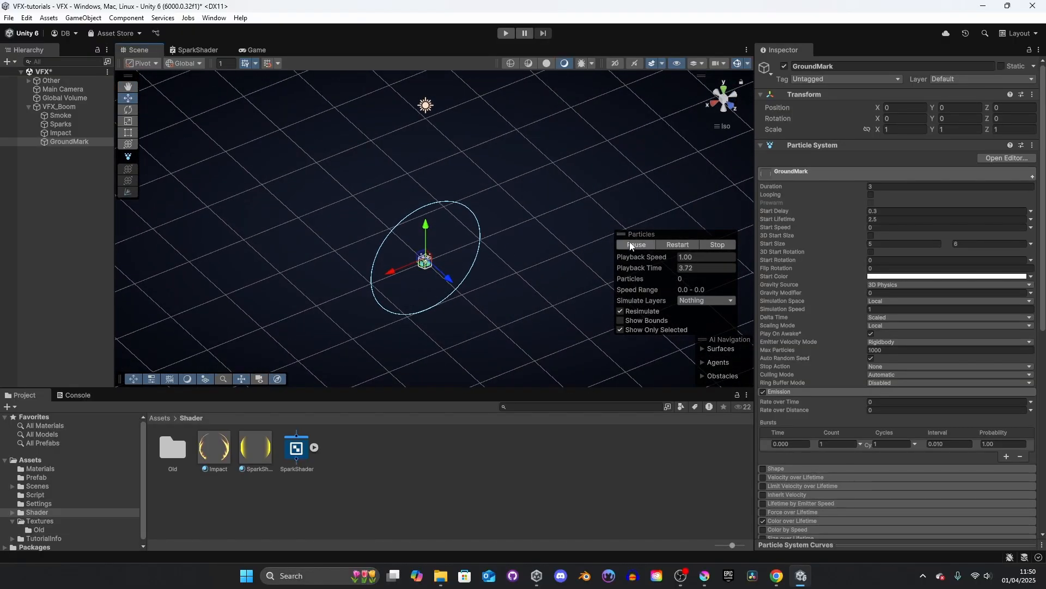
{"action": "mouse_move", "coordinate": [532, 237]}
{"action": "right_mouse_down"}
{"action": "mouse_move", "coordinate": [280, 221]}
{"action": "mouse_move", "coordinate": [474, 253]}
{"action": "mouse_move", "coordinate": [527, 244]}
{"action": "right_mouse_up"}
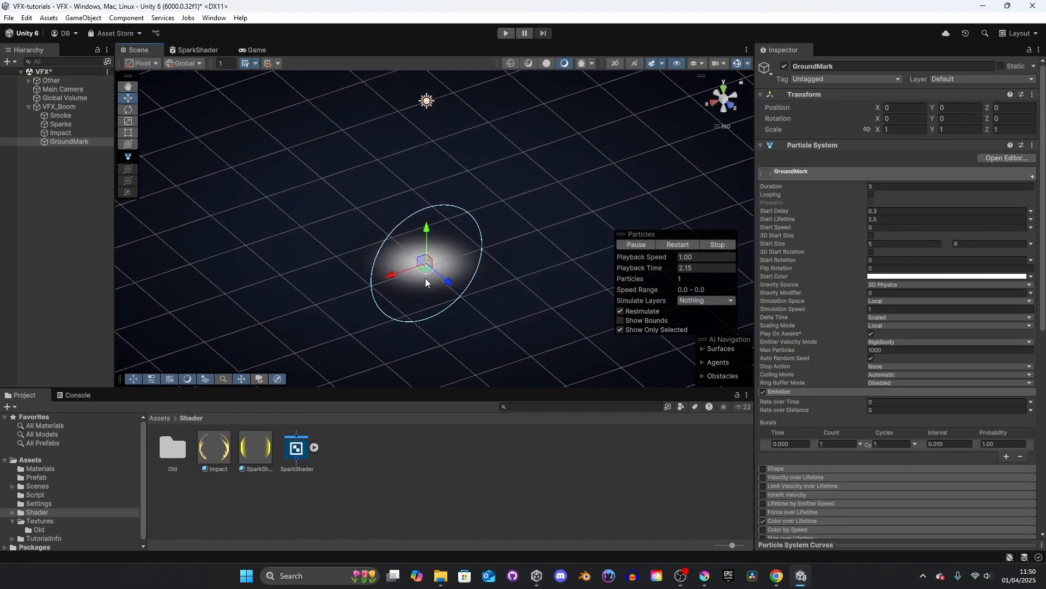
{"action": "left_click", "coordinate": [938, 277]}
{"action": "left_click_drag", "start_coordinate": [962, 372], "coordinate": [948, 372]}
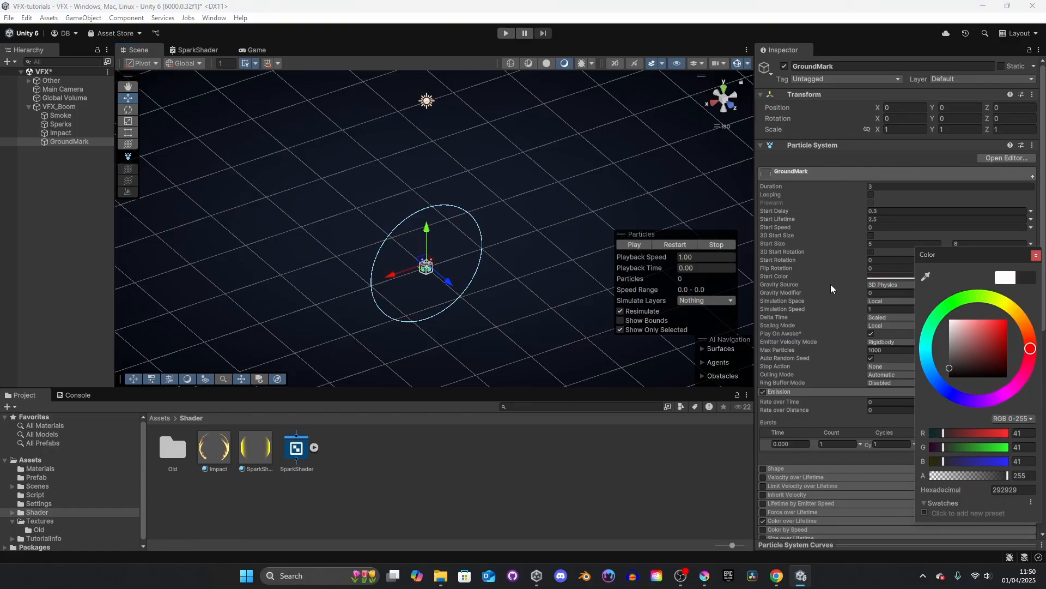
{"action": "left_click", "coordinate": [684, 248]}
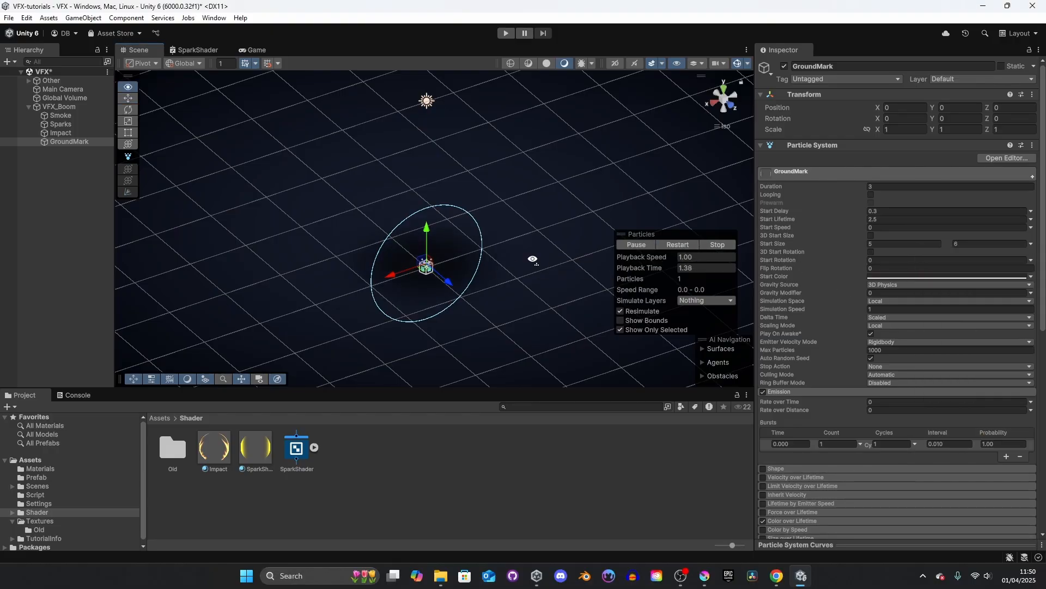
{"action": "left_click_drag", "start_coordinate": [532, 259], "coordinate": [514, 272], "text": "alt"}
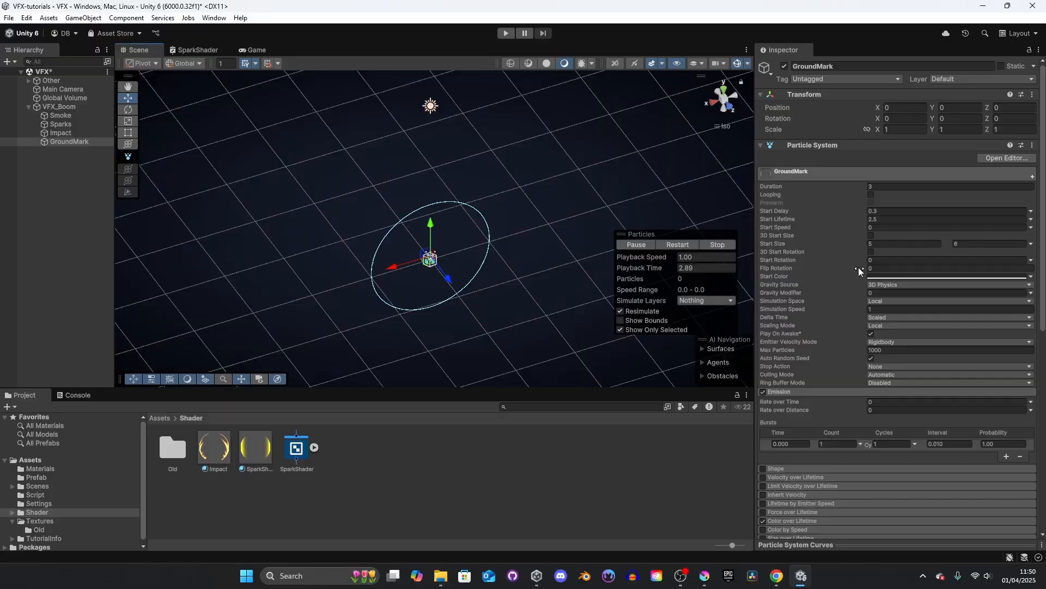
{"action": "left_click", "coordinate": [889, 277]}
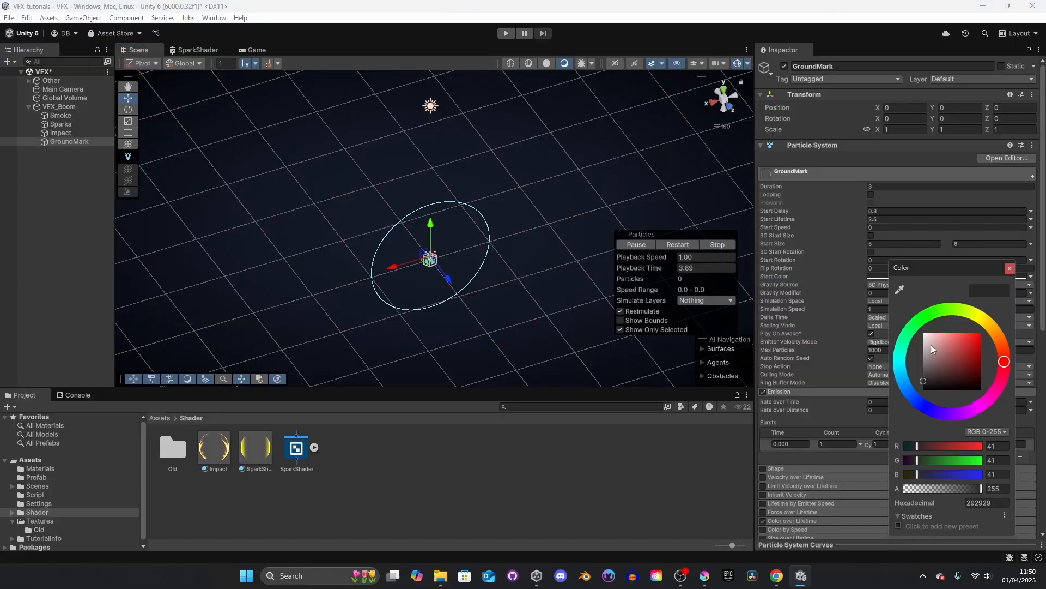
{"action": "left_click", "coordinate": [681, 247]}
{"action": "left_click_drag", "start_coordinate": [544, 233], "coordinate": [566, 256], "text": "alt"}
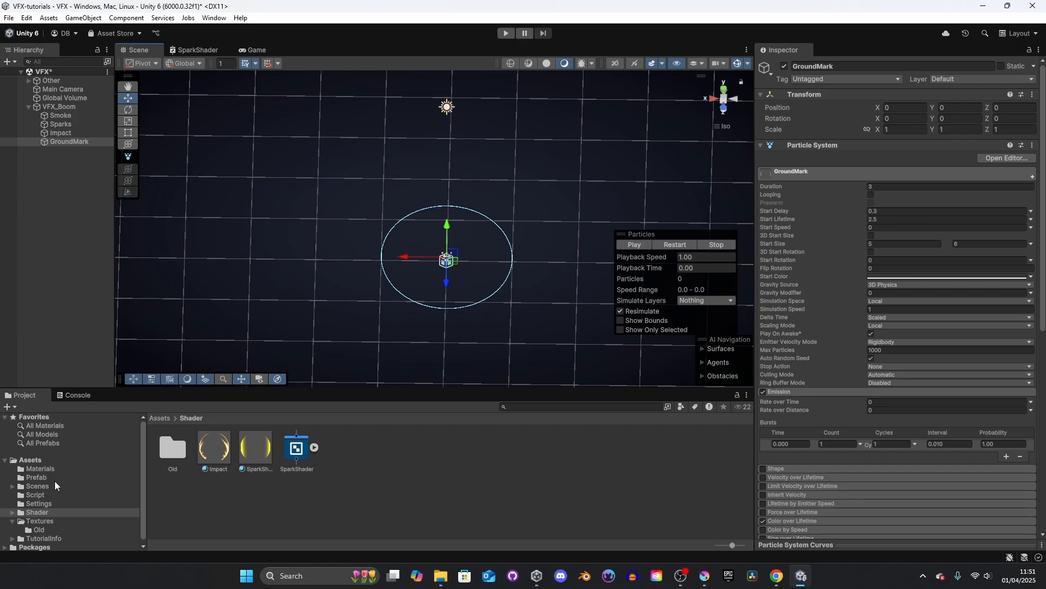
Lighten the Ground material's base map color to a greyish blue
{"action": "left_click", "coordinate": [59, 470]}
{"action": "left_click", "coordinate": [171, 450]}
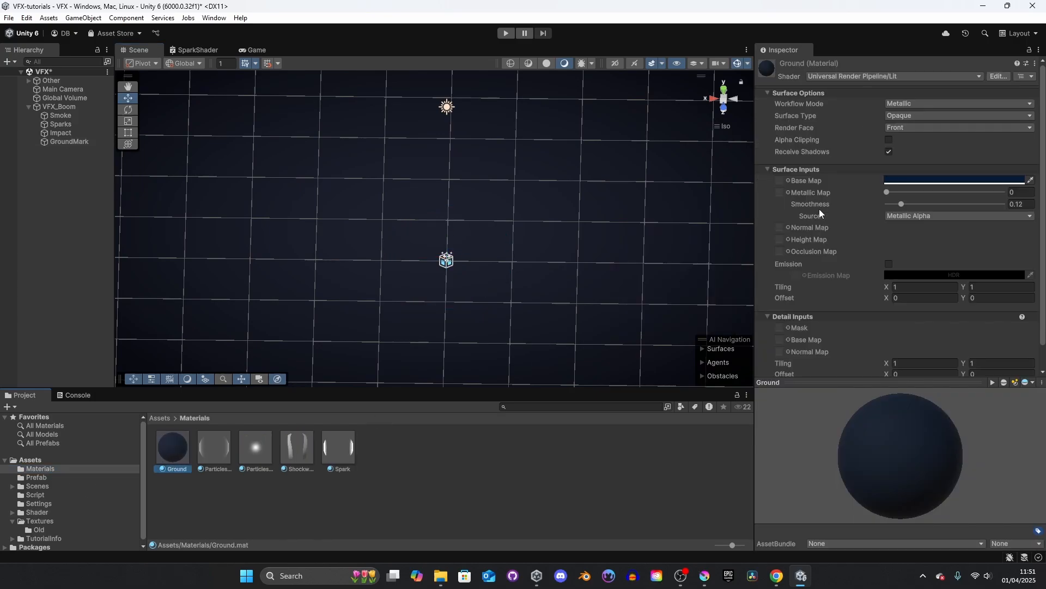
{"action": "left_click", "coordinate": [920, 181]}
{"action": "mouse_move", "coordinate": [954, 256]}
{"action": "left_mouse_down"}
{"action": "mouse_move", "coordinate": [989, 270]}
{"action": "mouse_move", "coordinate": [968, 269]}
{"action": "left_mouse_up"}
{"action": "left_click", "coordinate": [1035, 172]}
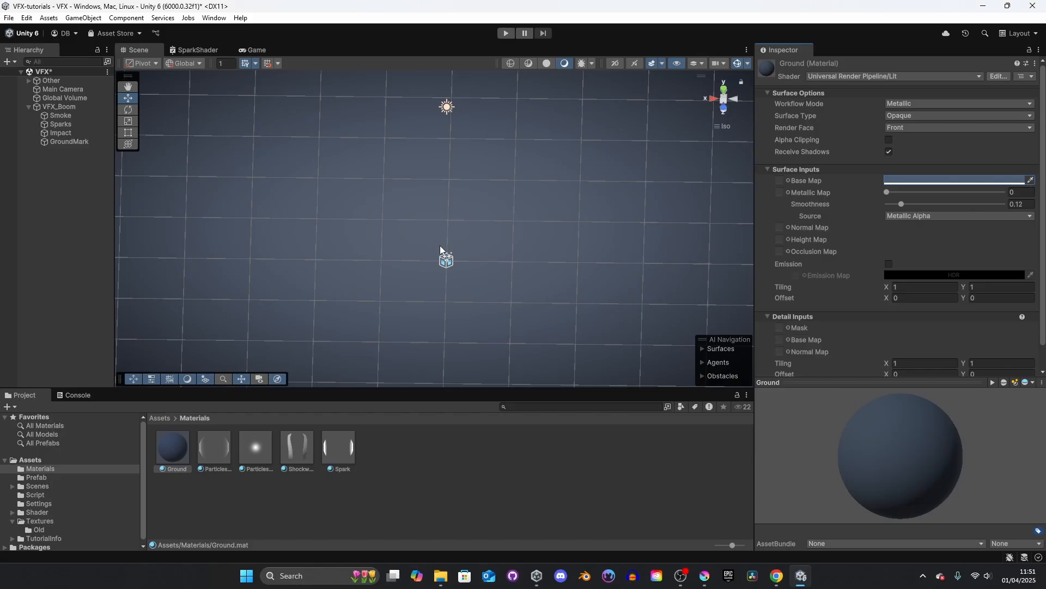
Replay the whole VFX_Boom effect and set its Shape module's Y position to 0.18
{"action": "left_click", "coordinate": [59, 107]}
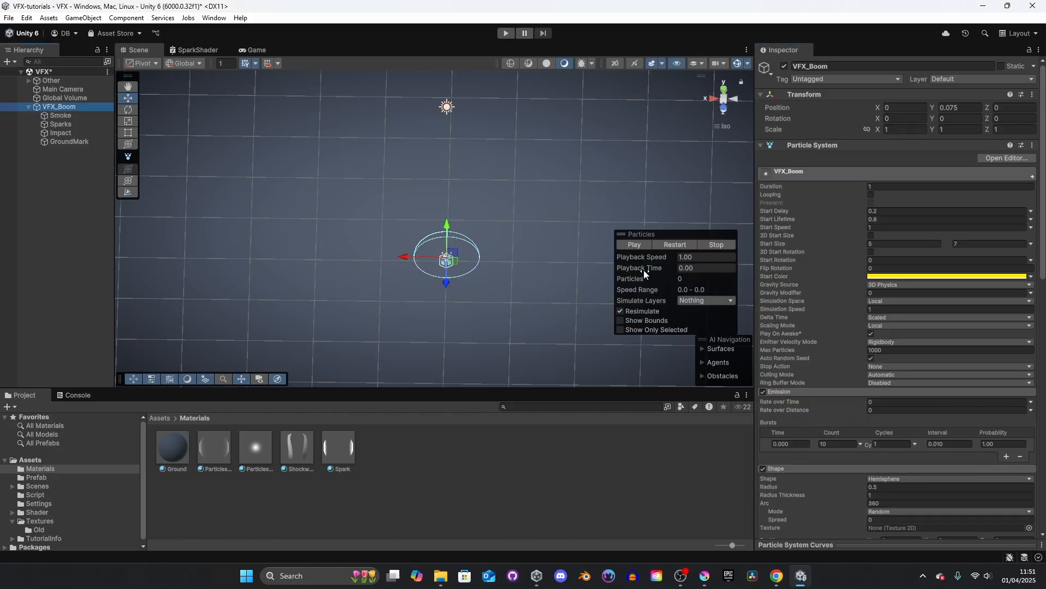
{"action": "left_click", "coordinate": [675, 244]}
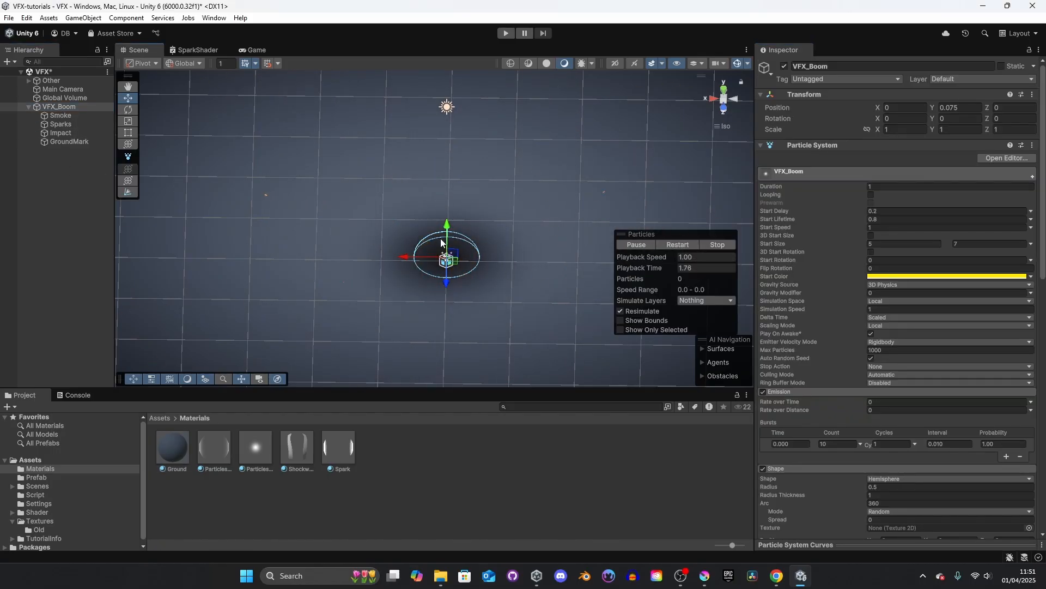
{"action": "left_click_drag", "start_coordinate": [561, 290], "coordinate": [477, 266], "text": "alt"}
{"action": "left_click", "coordinate": [670, 245]}
{"action": "scroll", "coordinate": [941, 173], "scroll_direction": "down", "scroll_amount": 8}
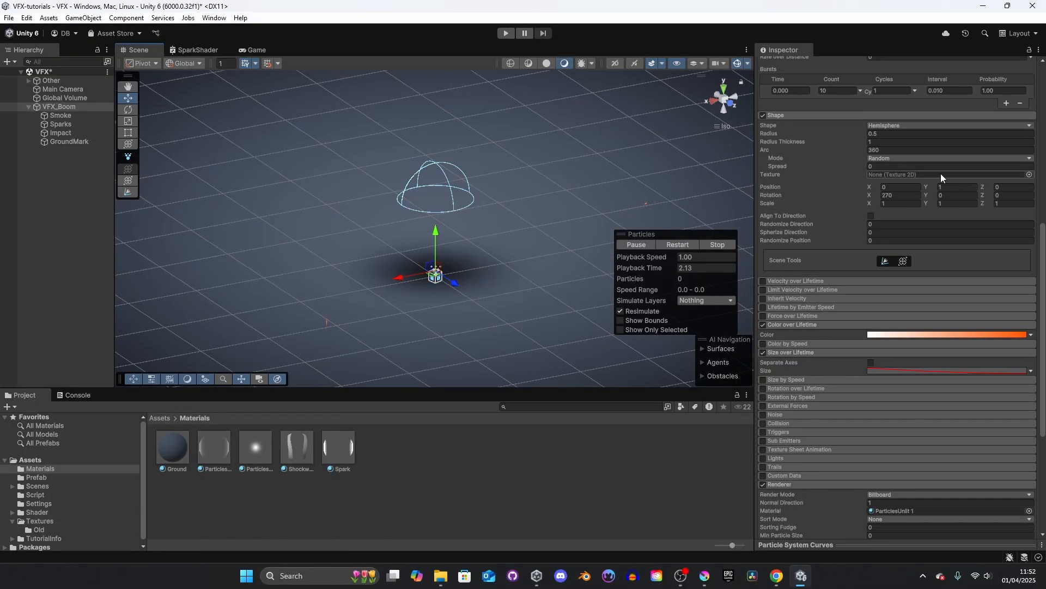
Try a blue end color in VFX_Boom's Color over Lifetime gradient and replay the effect
{"action": "left_click", "coordinate": [969, 334]}
{"action": "double_click", "coordinate": [1036, 315]}
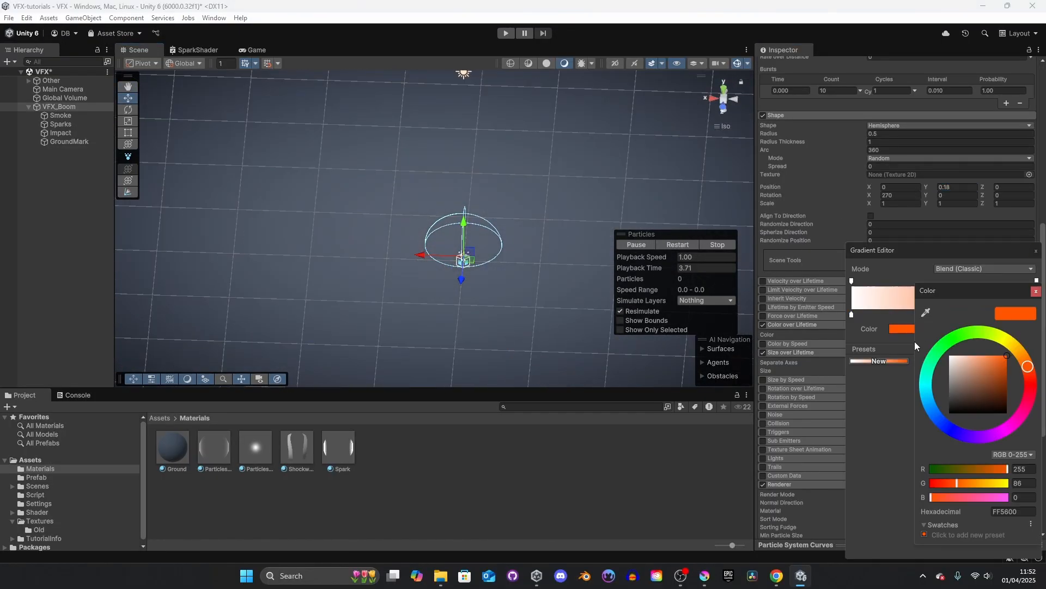
{"action": "left_click", "coordinate": [935, 416]}
{"action": "left_click", "coordinate": [683, 245]}
{"action": "left_click_drag", "start_coordinate": [467, 262], "coordinate": [562, 256], "text": "alt"}
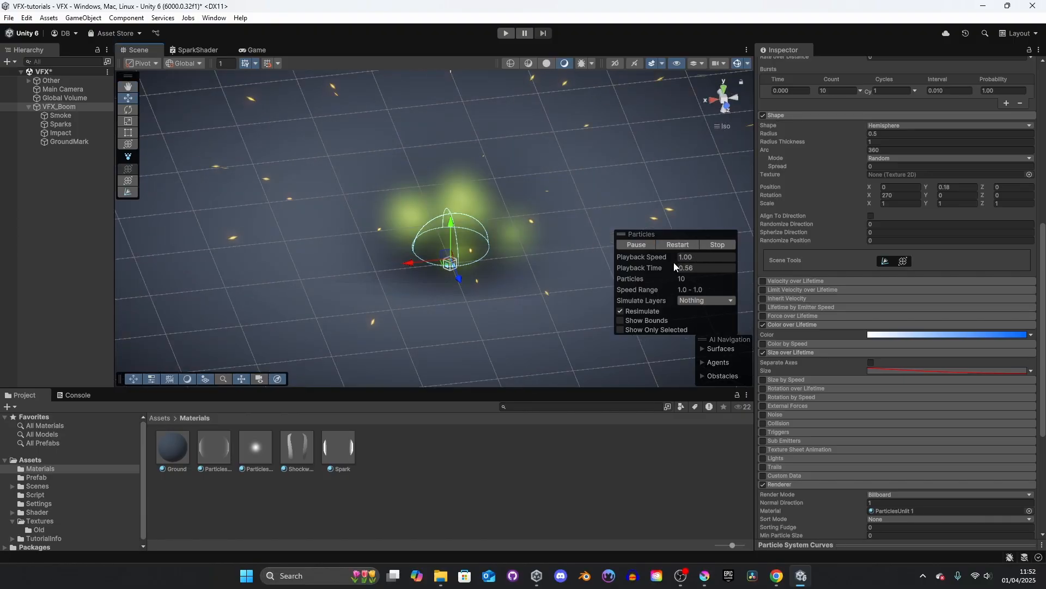
Set the end color of VFX_Boom's Color over Lifetime gradient to orange FF9600, then replay the explosion and view it from different angles
{"action": "left_click", "coordinate": [949, 334]}
{"action": "double_click", "coordinate": [1036, 315]}
{"action": "left_click", "coordinate": [1021, 368]}
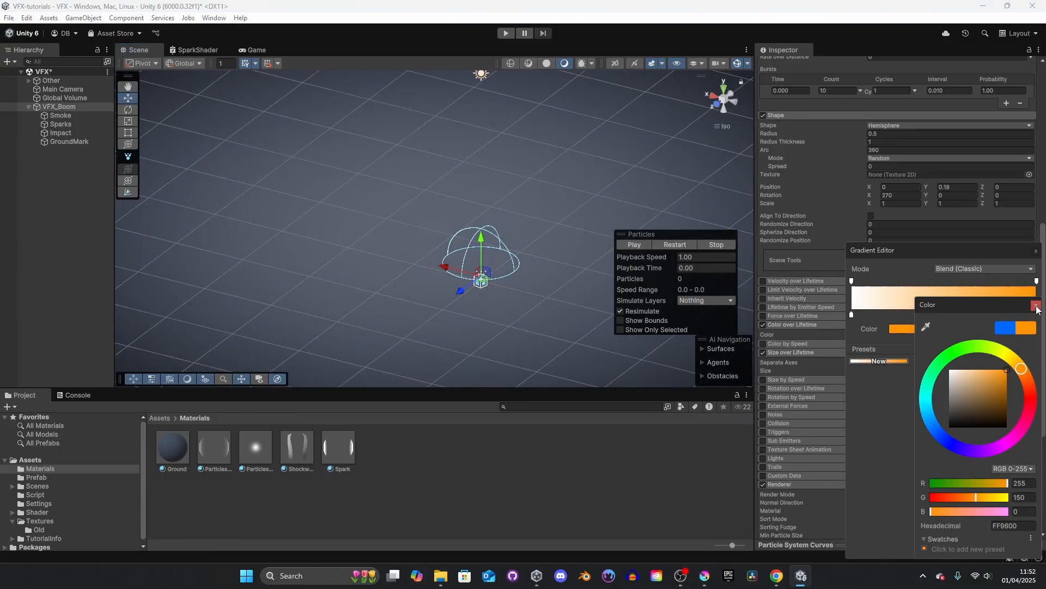
{"action": "left_click", "coordinate": [1036, 305]}
{"action": "left_click", "coordinate": [1036, 251]}
{"action": "left_click", "coordinate": [673, 245]}
{"action": "left_click_drag", "start_coordinate": [371, 228], "coordinate": [553, 246], "text": "alt"}
{"action": "left_click_drag", "start_coordinate": [642, 267], "coordinate": [52, 288]}
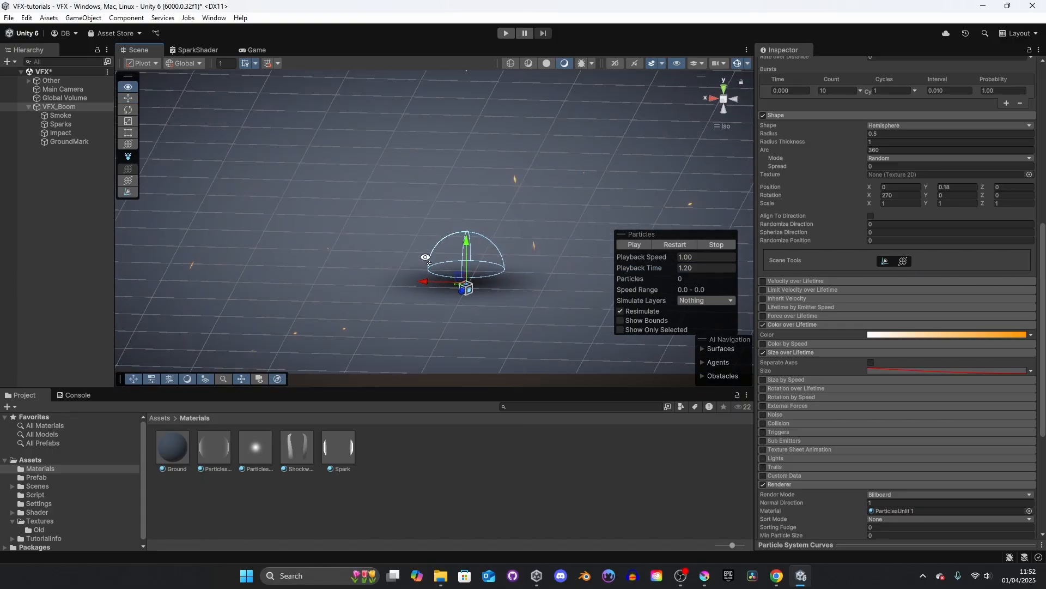